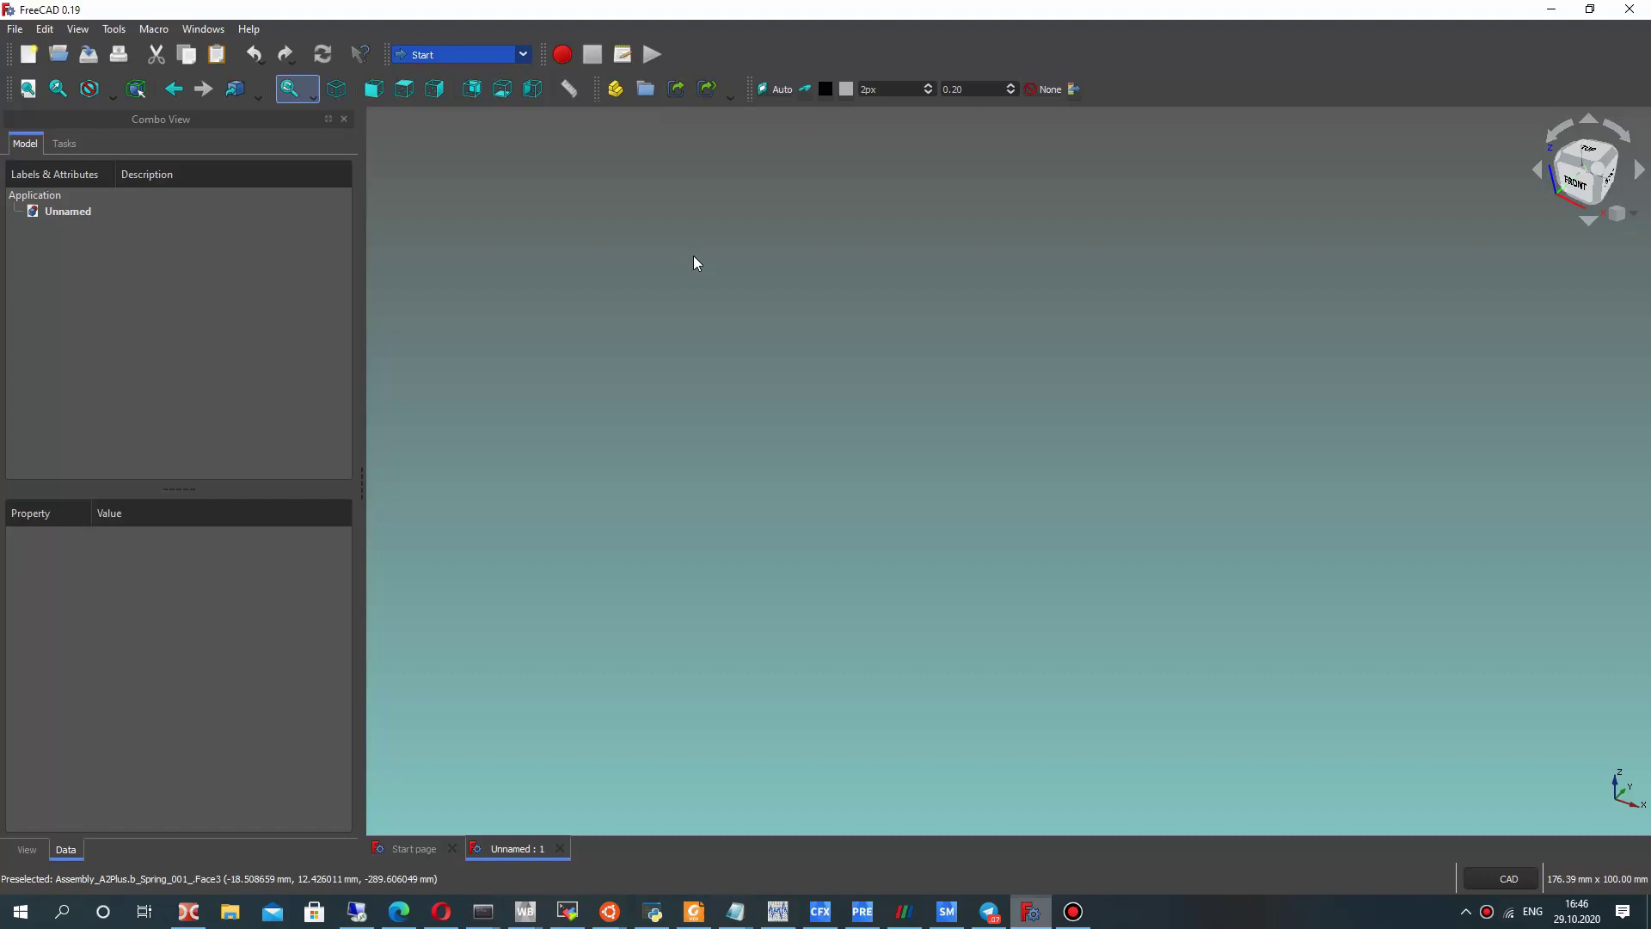
Open Assembly_A2Plus.FCStd from the Photorealistic_view folder.
{"action": "left_click", "coordinate": [14, 28]}
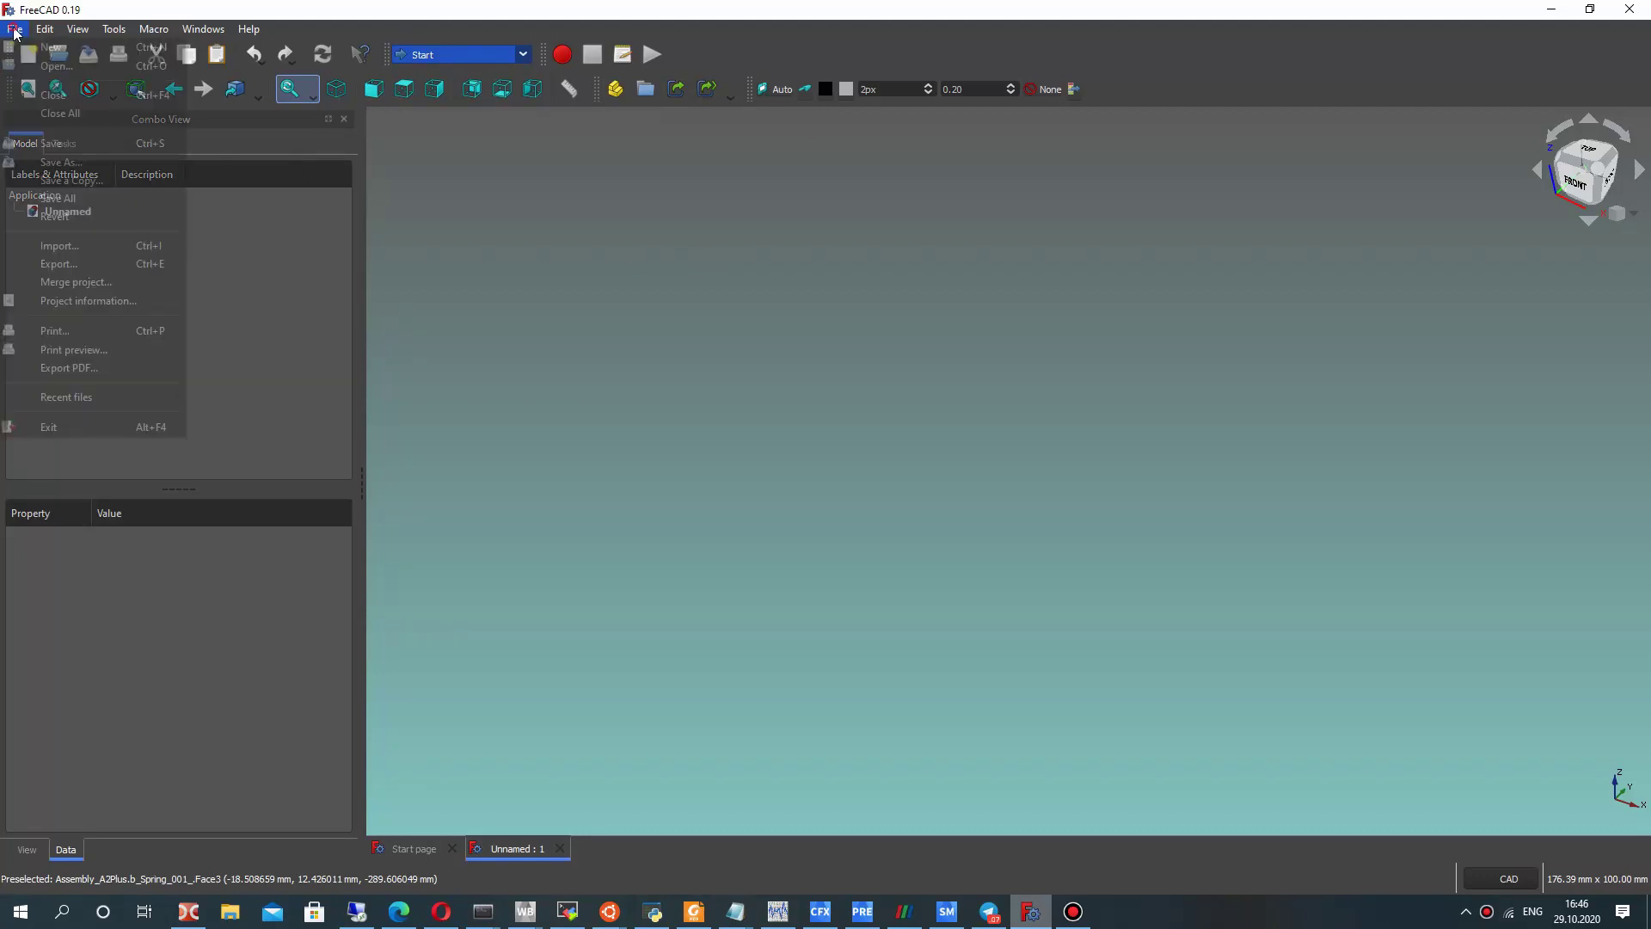
{"action": "left_click", "coordinate": [58, 68]}
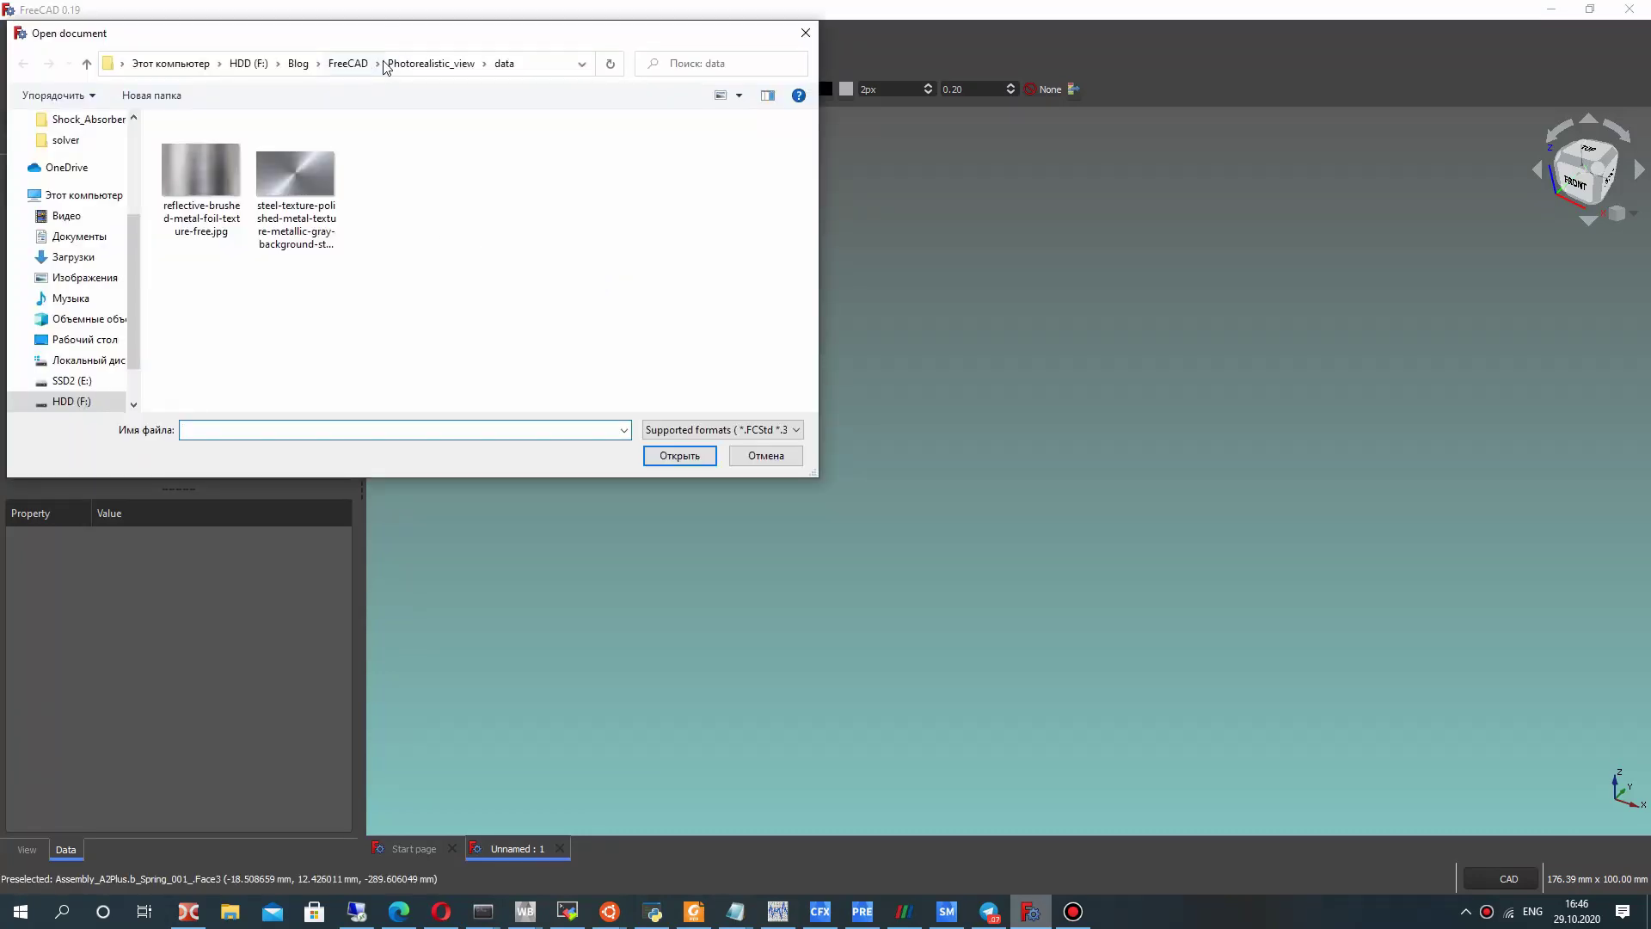
{"action": "left_click", "coordinate": [388, 65]}
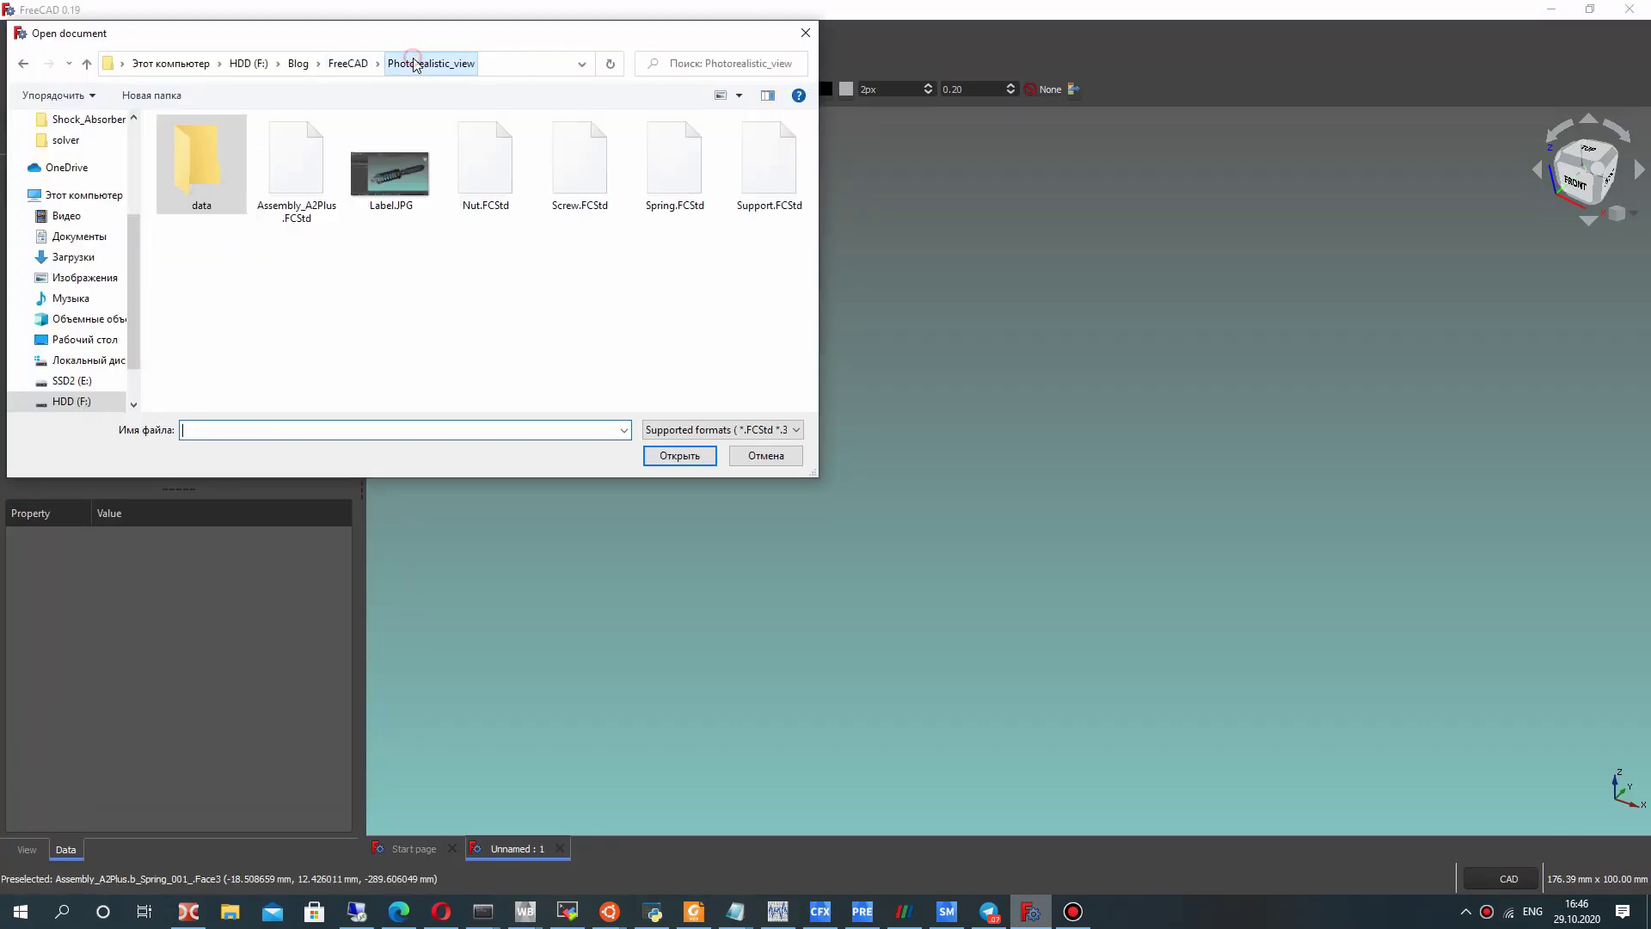
{"action": "double_click", "coordinate": [296, 217]}
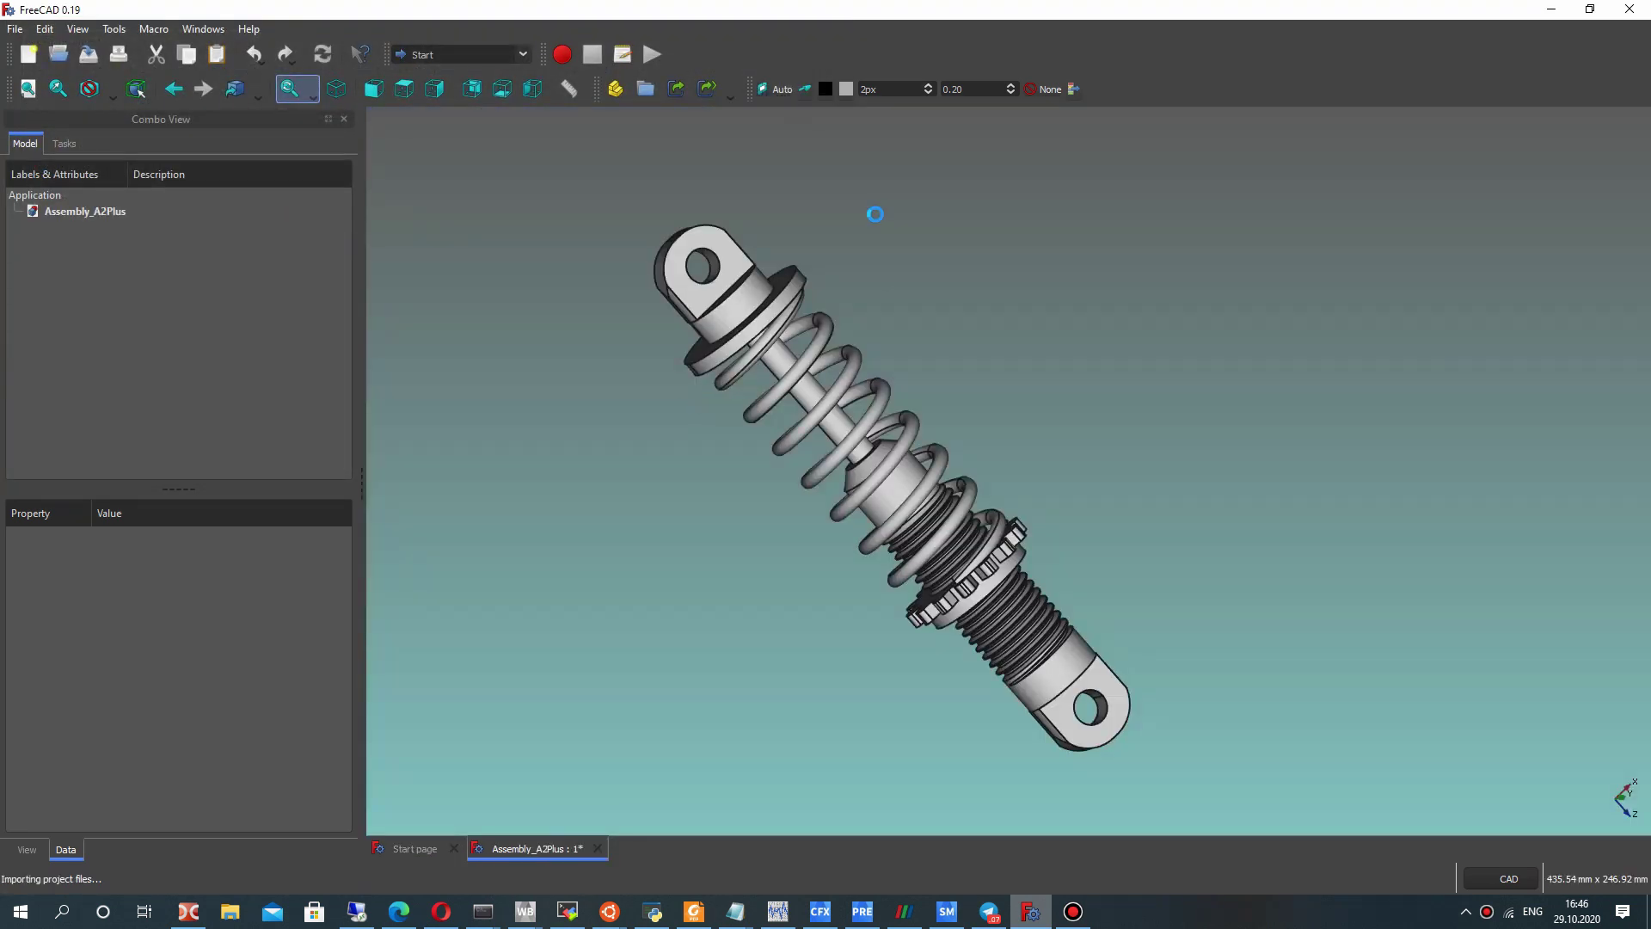
Orbit around the shock absorber, then select Screw_001 and then Support_001 in the tree.
{"action": "mouse_move", "coordinate": [790, 444]}
{"action": "middle_mouse_down"}
{"action": "mouse_move", "coordinate": [690, 483]}
{"action": "mouse_move", "coordinate": [808, 311]}
{"action": "mouse_move", "coordinate": [1077, 483]}
{"action": "mouse_move", "coordinate": [928, 556]}
{"action": "mouse_move", "coordinate": [892, 522]}
{"action": "mouse_move", "coordinate": [682, 460]}
{"action": "middle_mouse_up"}
{"action": "scroll", "coordinate": [1052, 369], "scroll_direction": "up", "scroll_amount": 3}
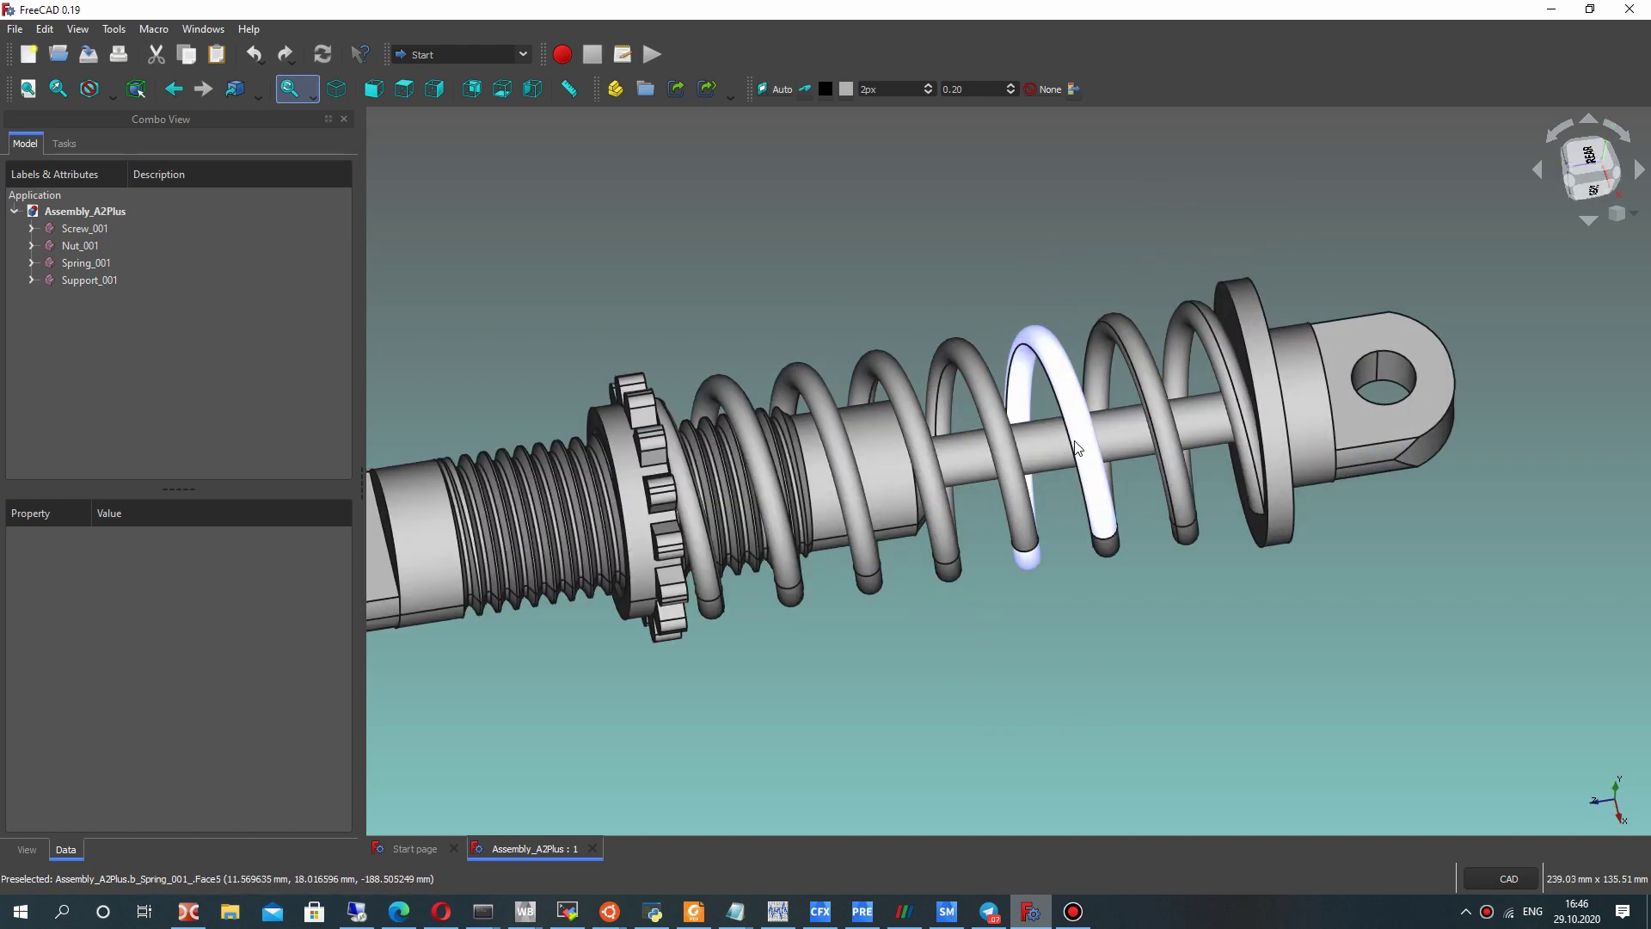
{"action": "scroll", "coordinate": [1290, 343], "scroll_direction": "down", "scroll_amount": 1}
{"action": "mouse_move", "coordinate": [1322, 312]}
{"action": "middle_mouse_down"}
{"action": "mouse_move", "coordinate": [701, 465]}
{"action": "mouse_move", "coordinate": [688, 504]}
{"action": "mouse_move", "coordinate": [1111, 493]}
{"action": "middle_mouse_up"}
{"action": "scroll", "coordinate": [1008, 538], "scroll_direction": "up", "scroll_amount": 2}
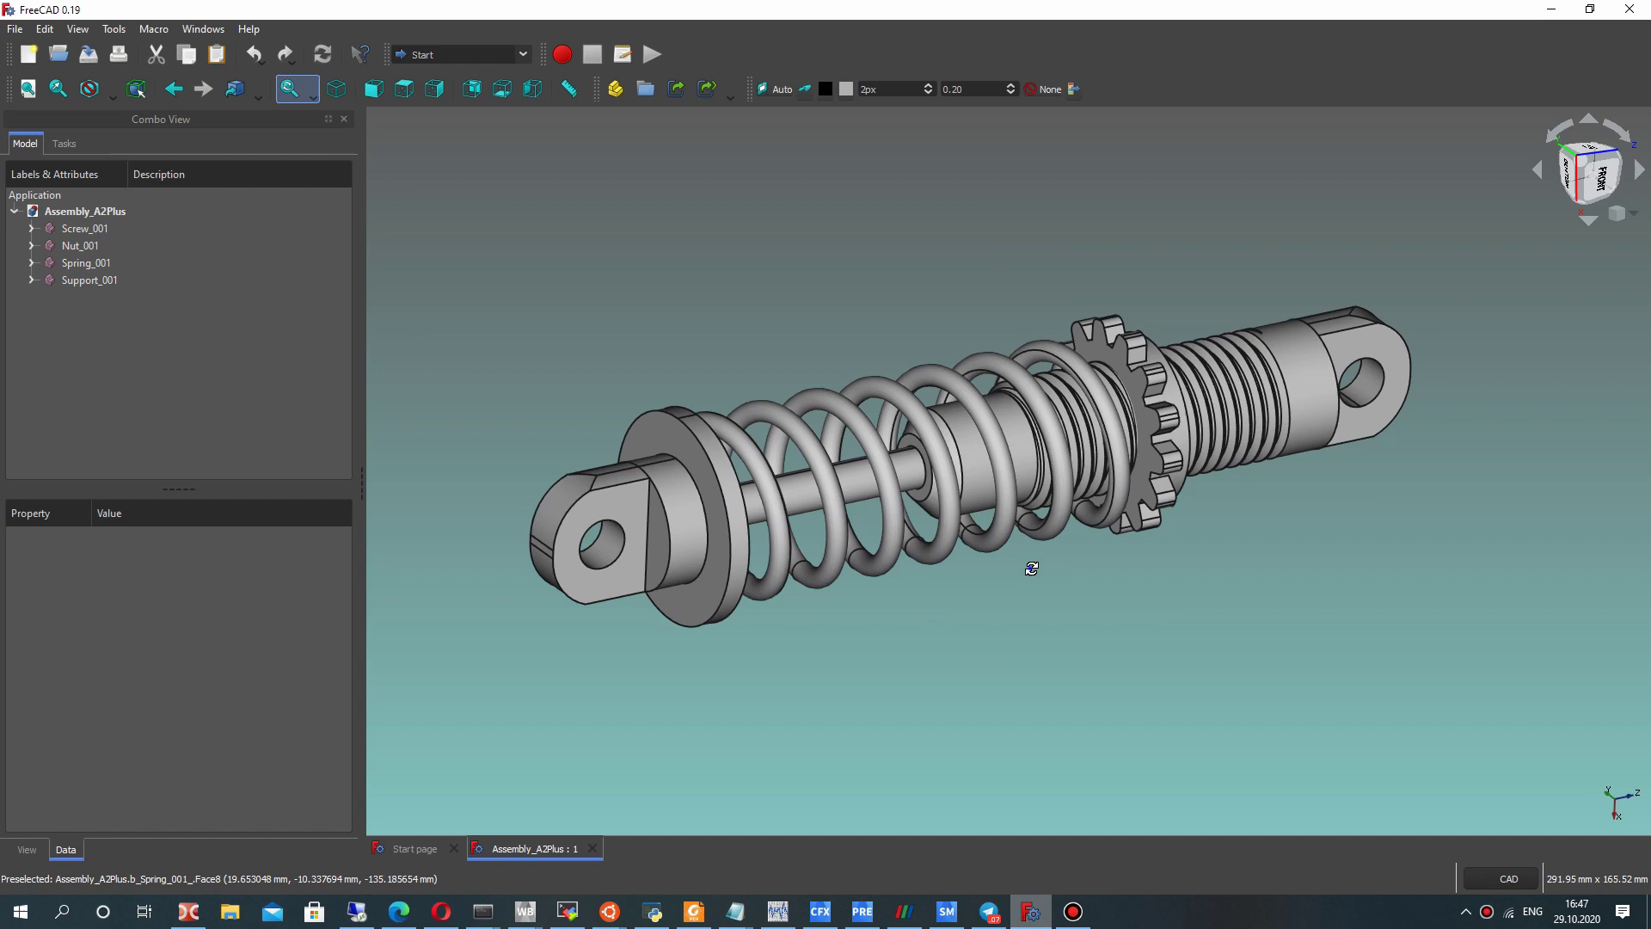
{"action": "middle_click_drag", "start_coordinate": [1032, 564], "coordinate": [1025, 602]}
{"action": "left_click", "coordinate": [67, 228]}
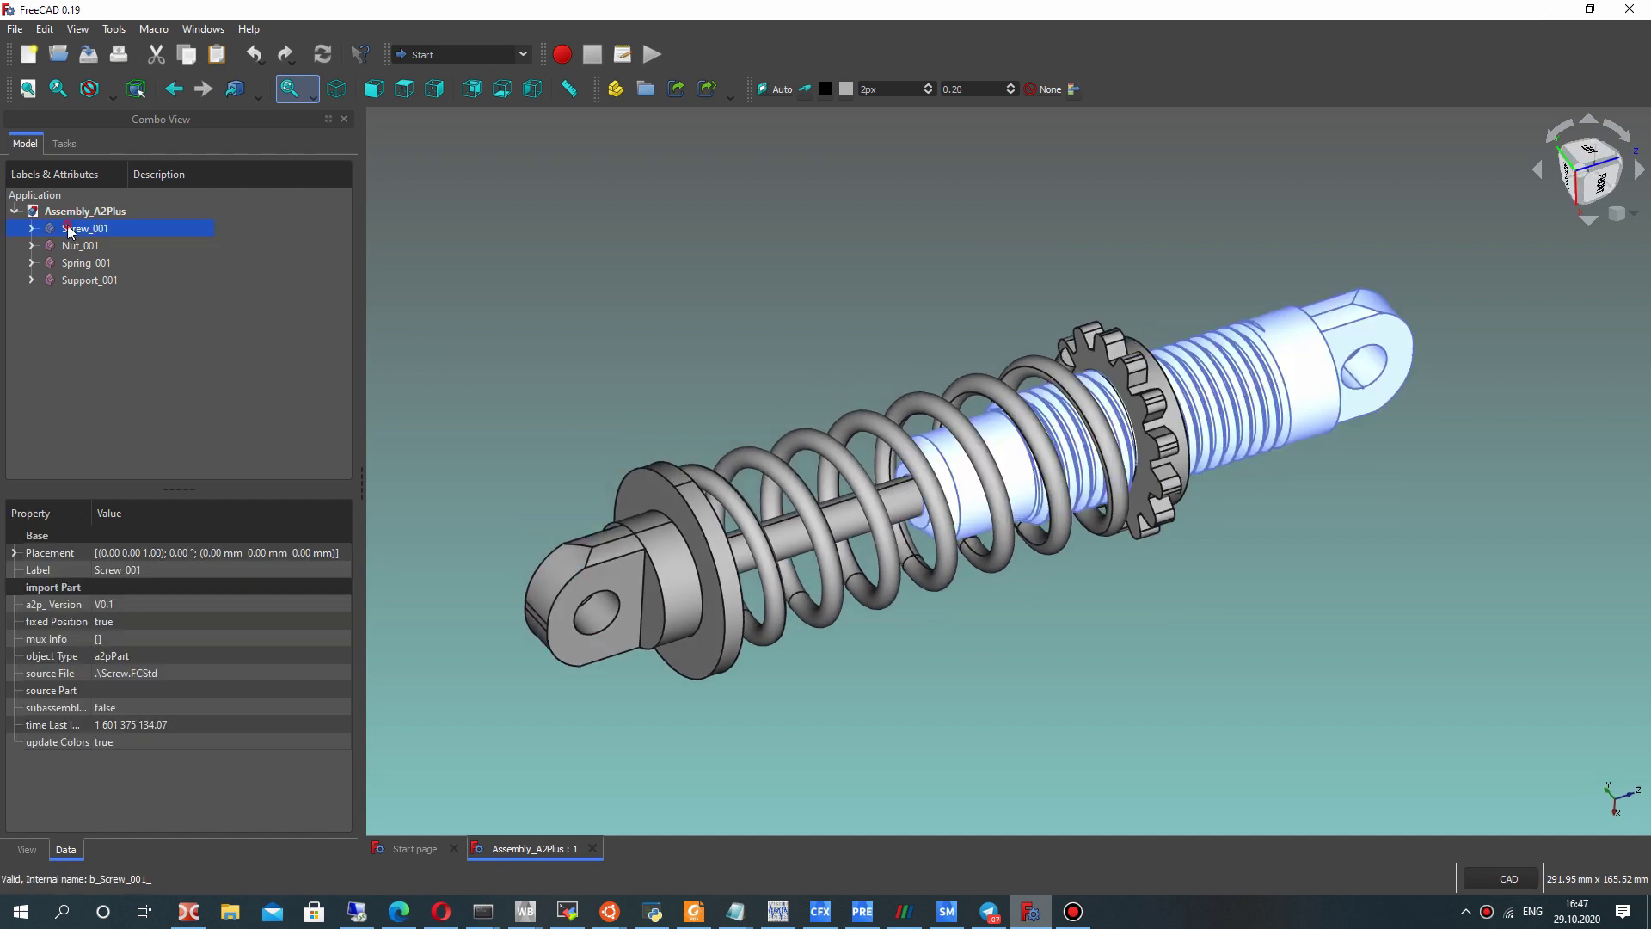
{"action": "left_click", "coordinate": [77, 279]}
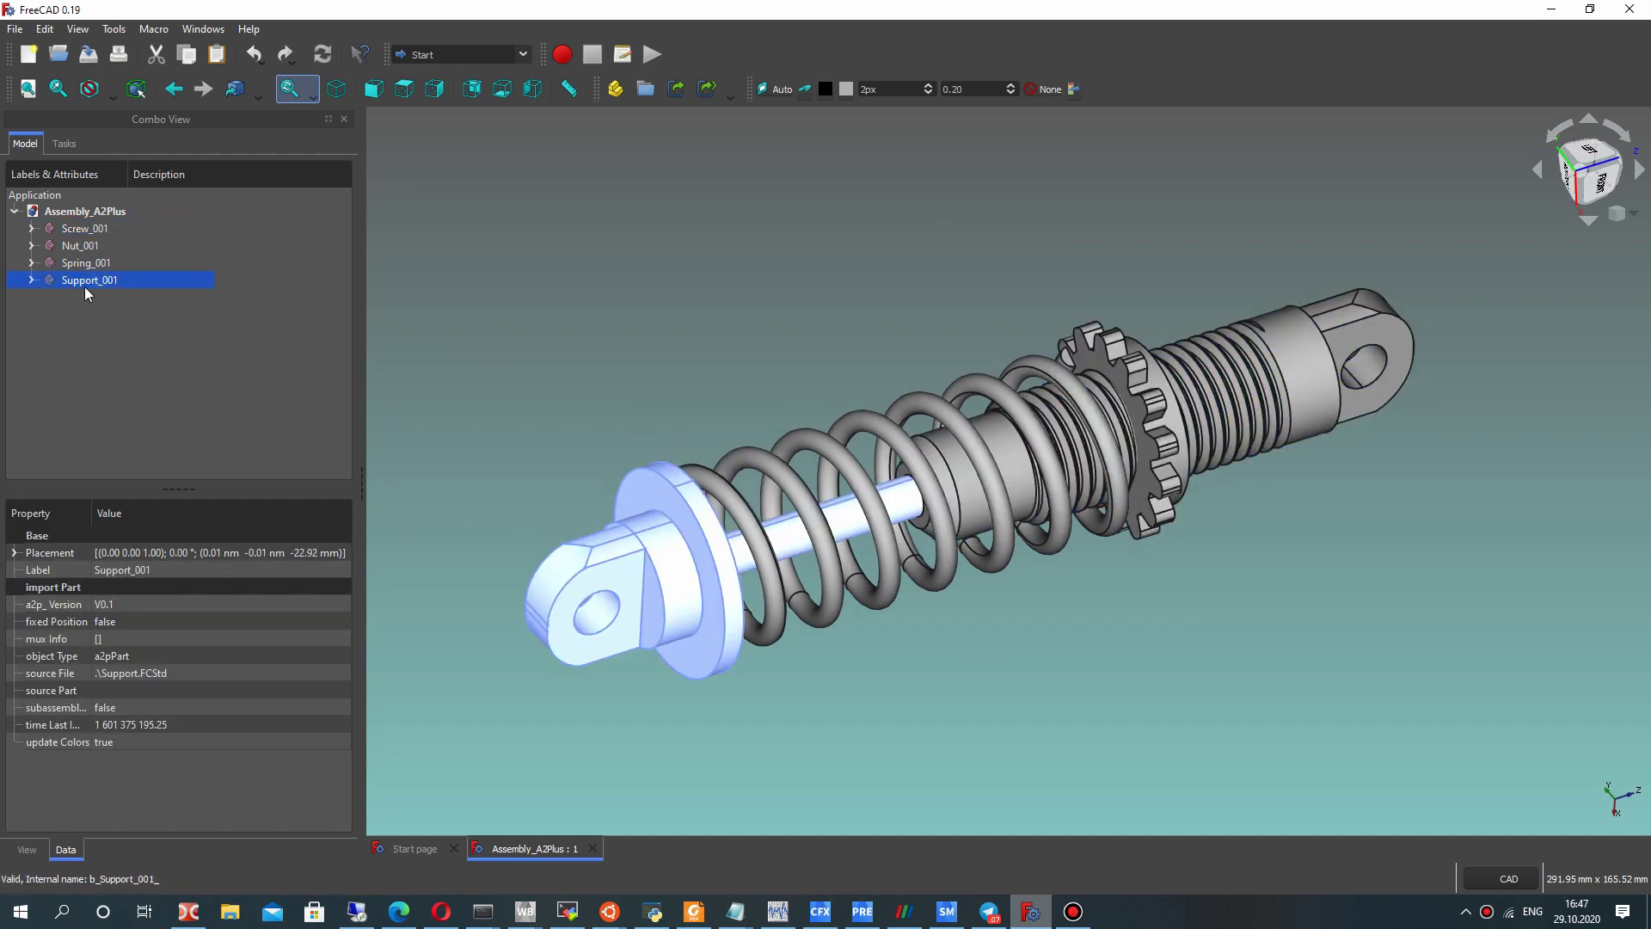
Open the support's display properties, keep Flat Lines, and try the Aluminium material.
{"action": "left_click", "coordinate": [113, 30]}
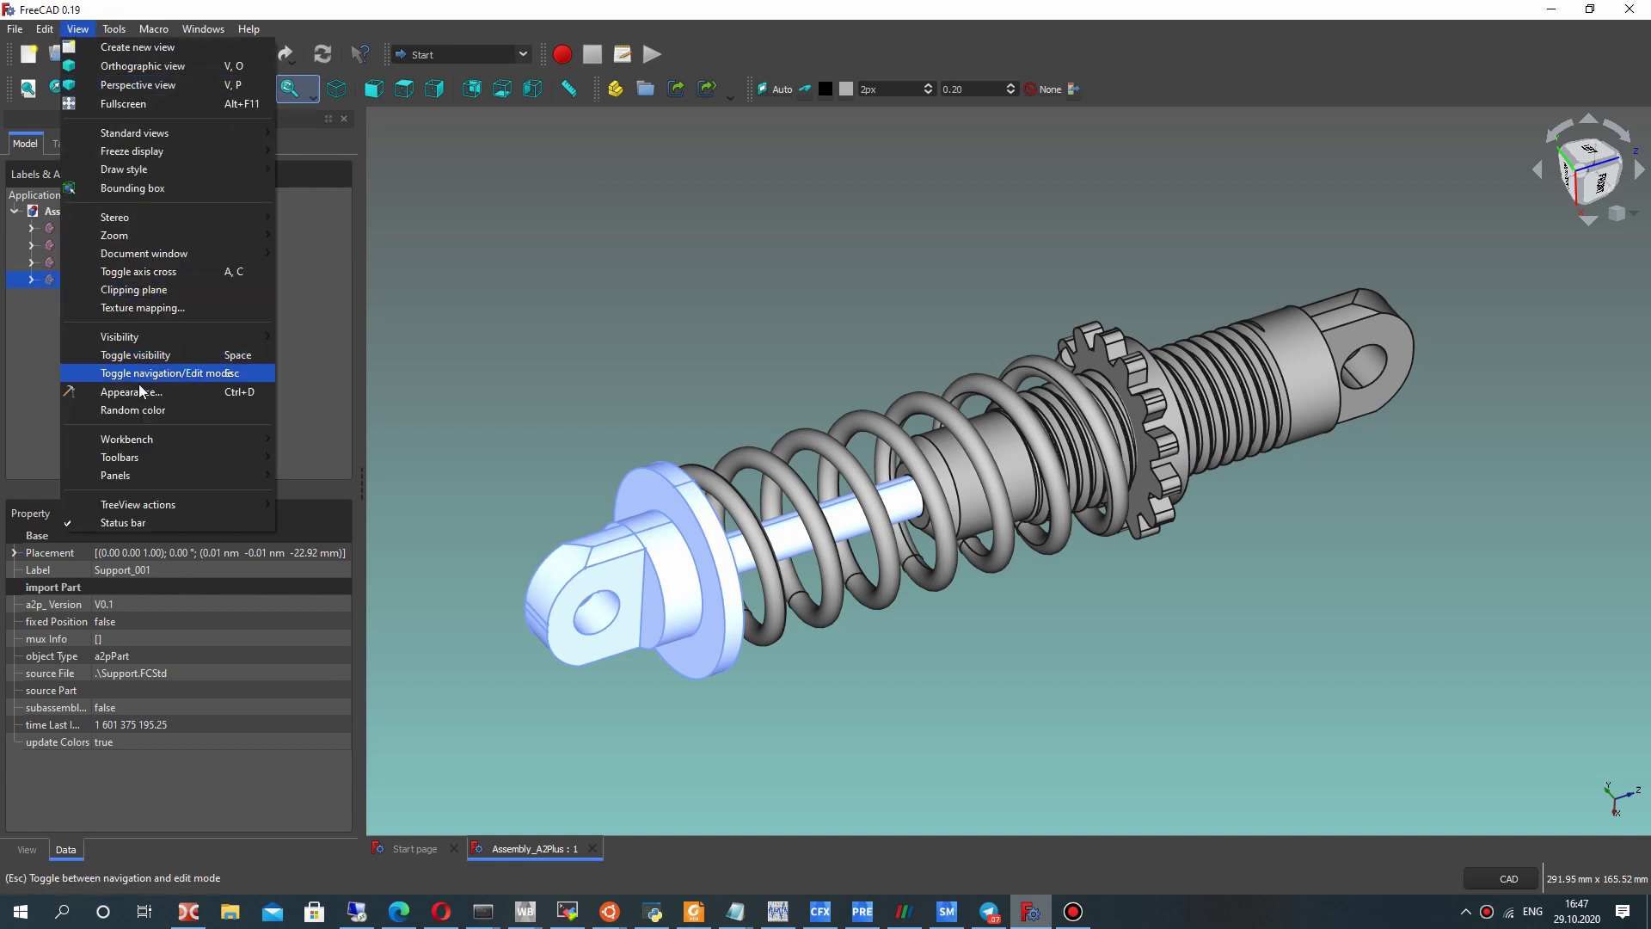
{"action": "left_click", "coordinate": [121, 392]}
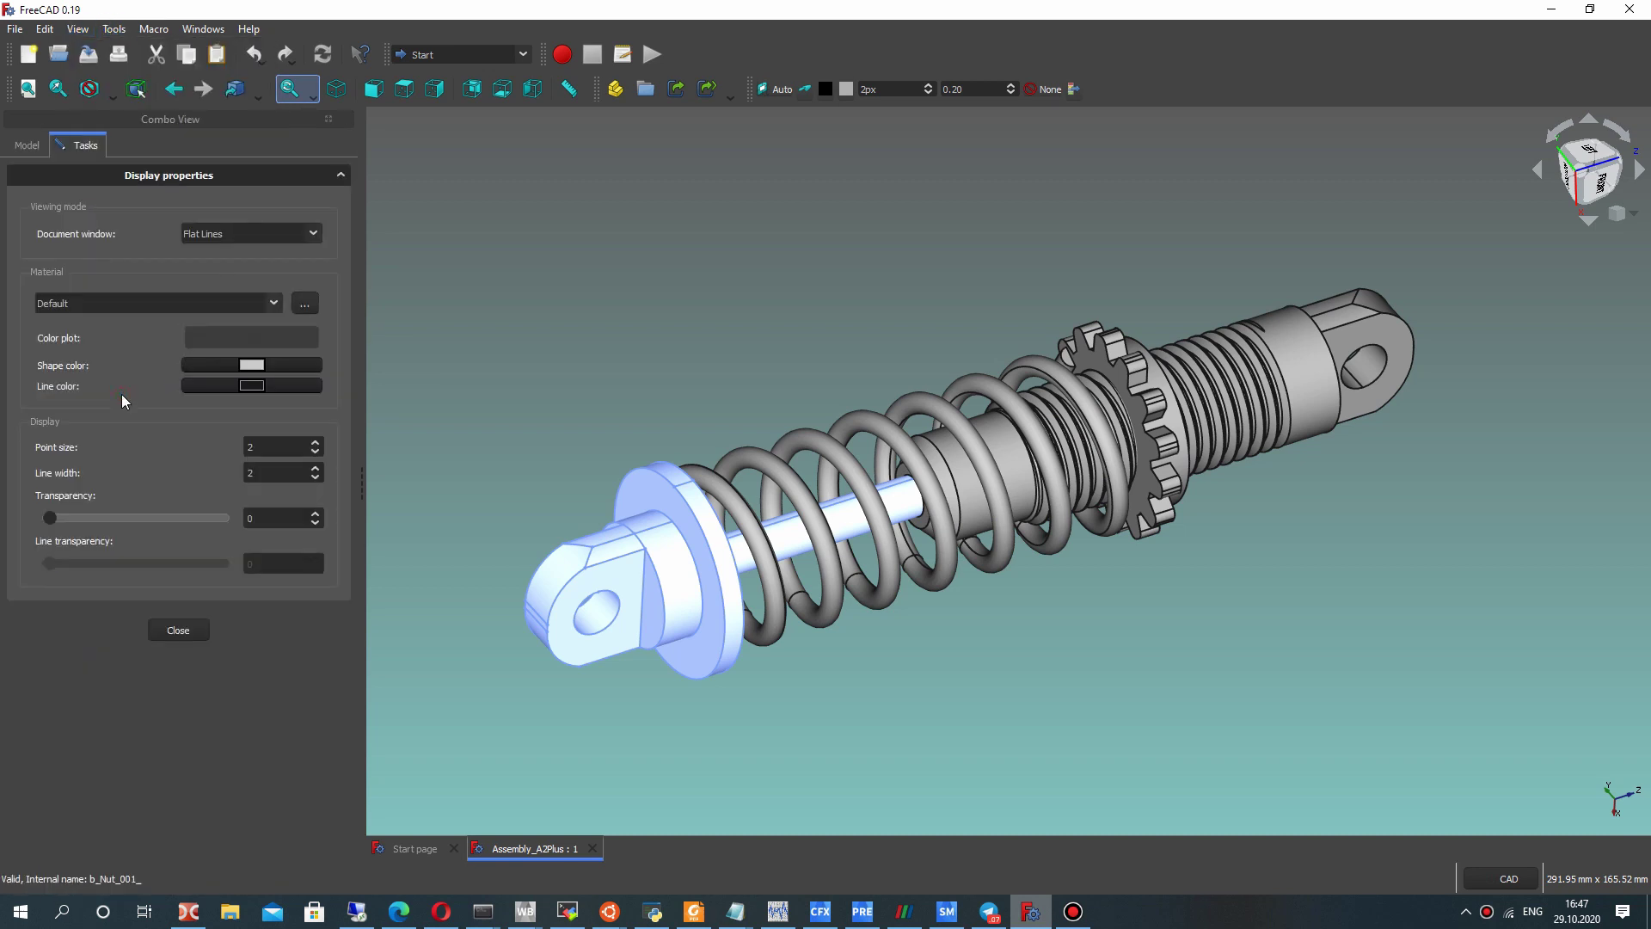
{"action": "left_click", "coordinate": [219, 230]}
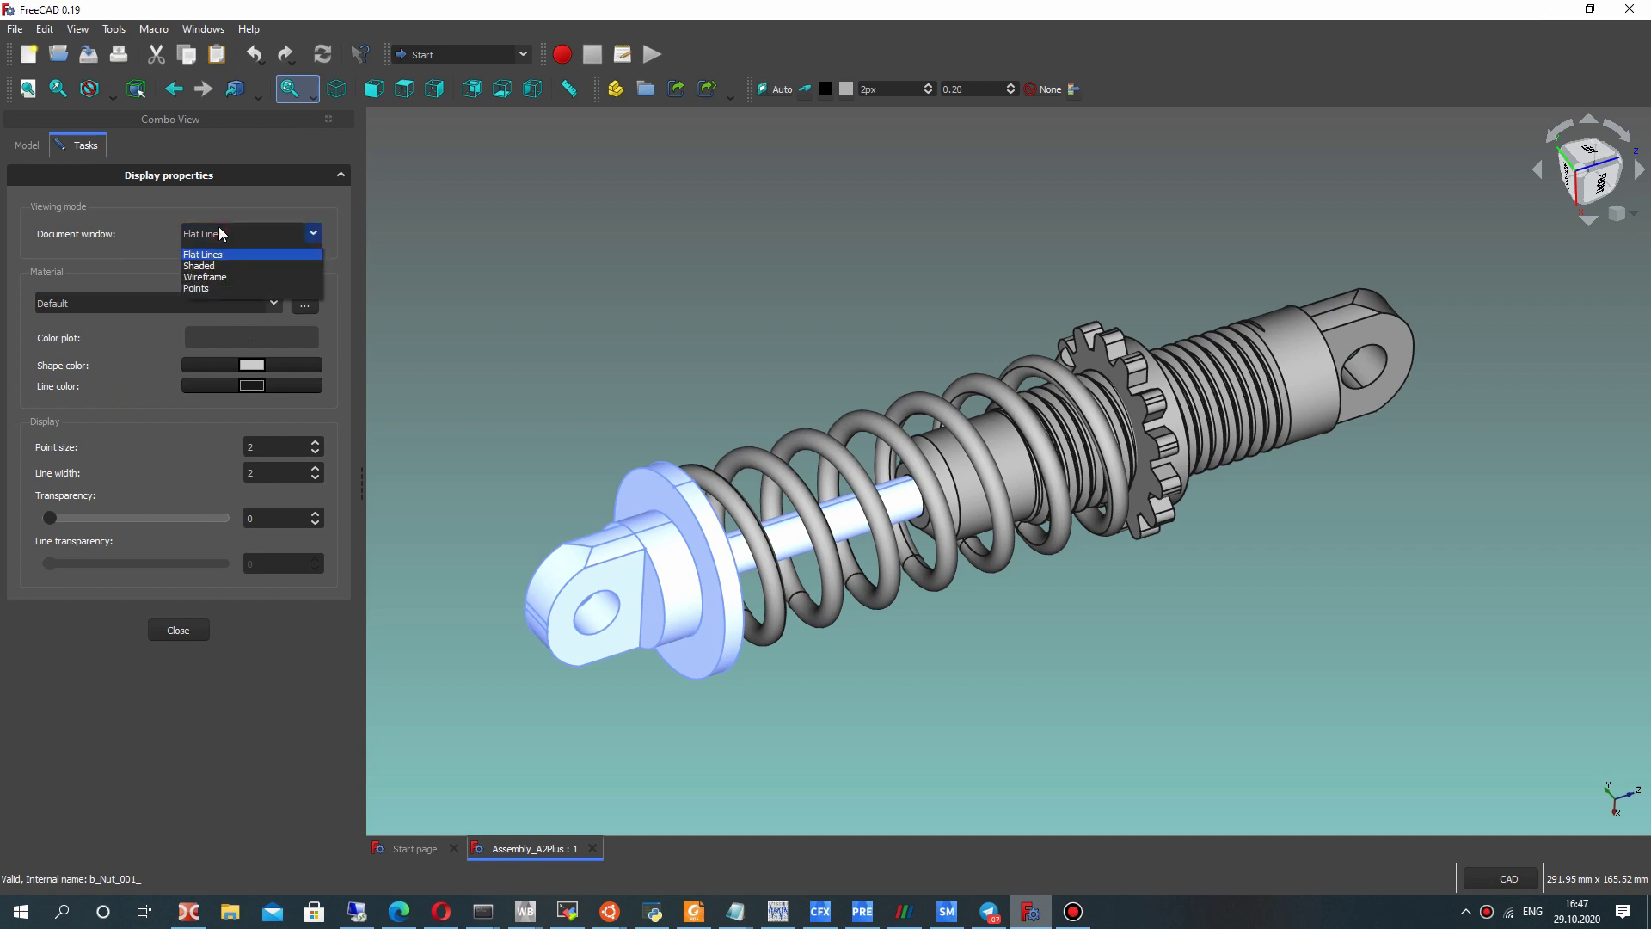
{"action": "left_click", "coordinate": [221, 234]}
{"action": "left_click", "coordinate": [279, 303]}
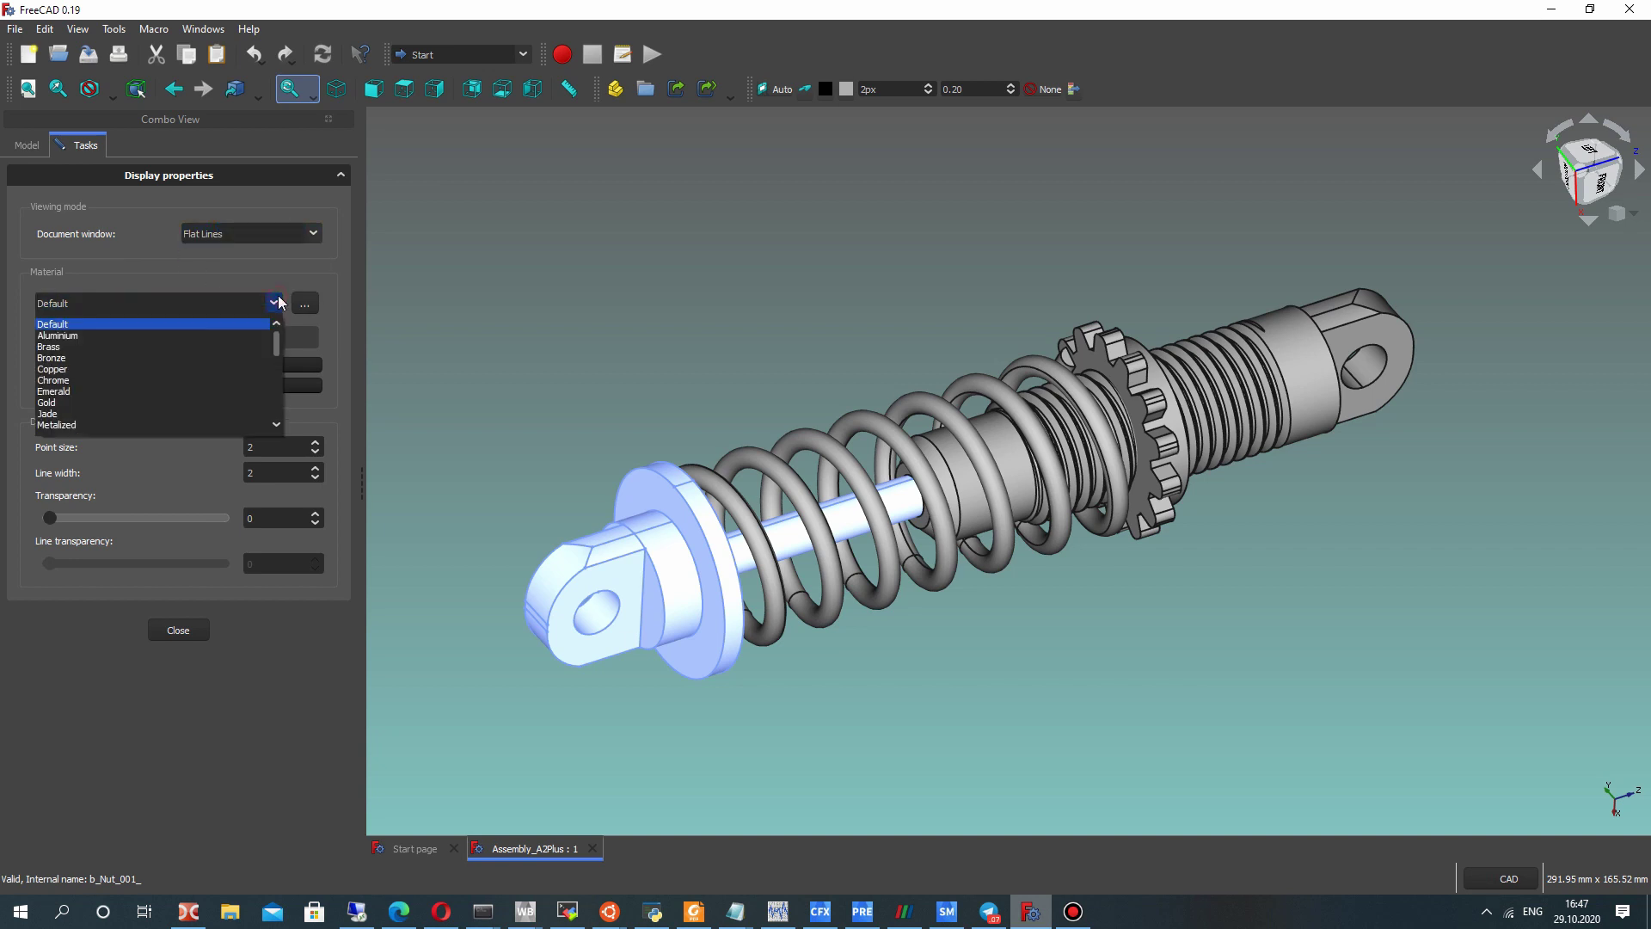
{"action": "left_click", "coordinate": [57, 338]}
{"action": "left_click", "coordinate": [548, 358]}
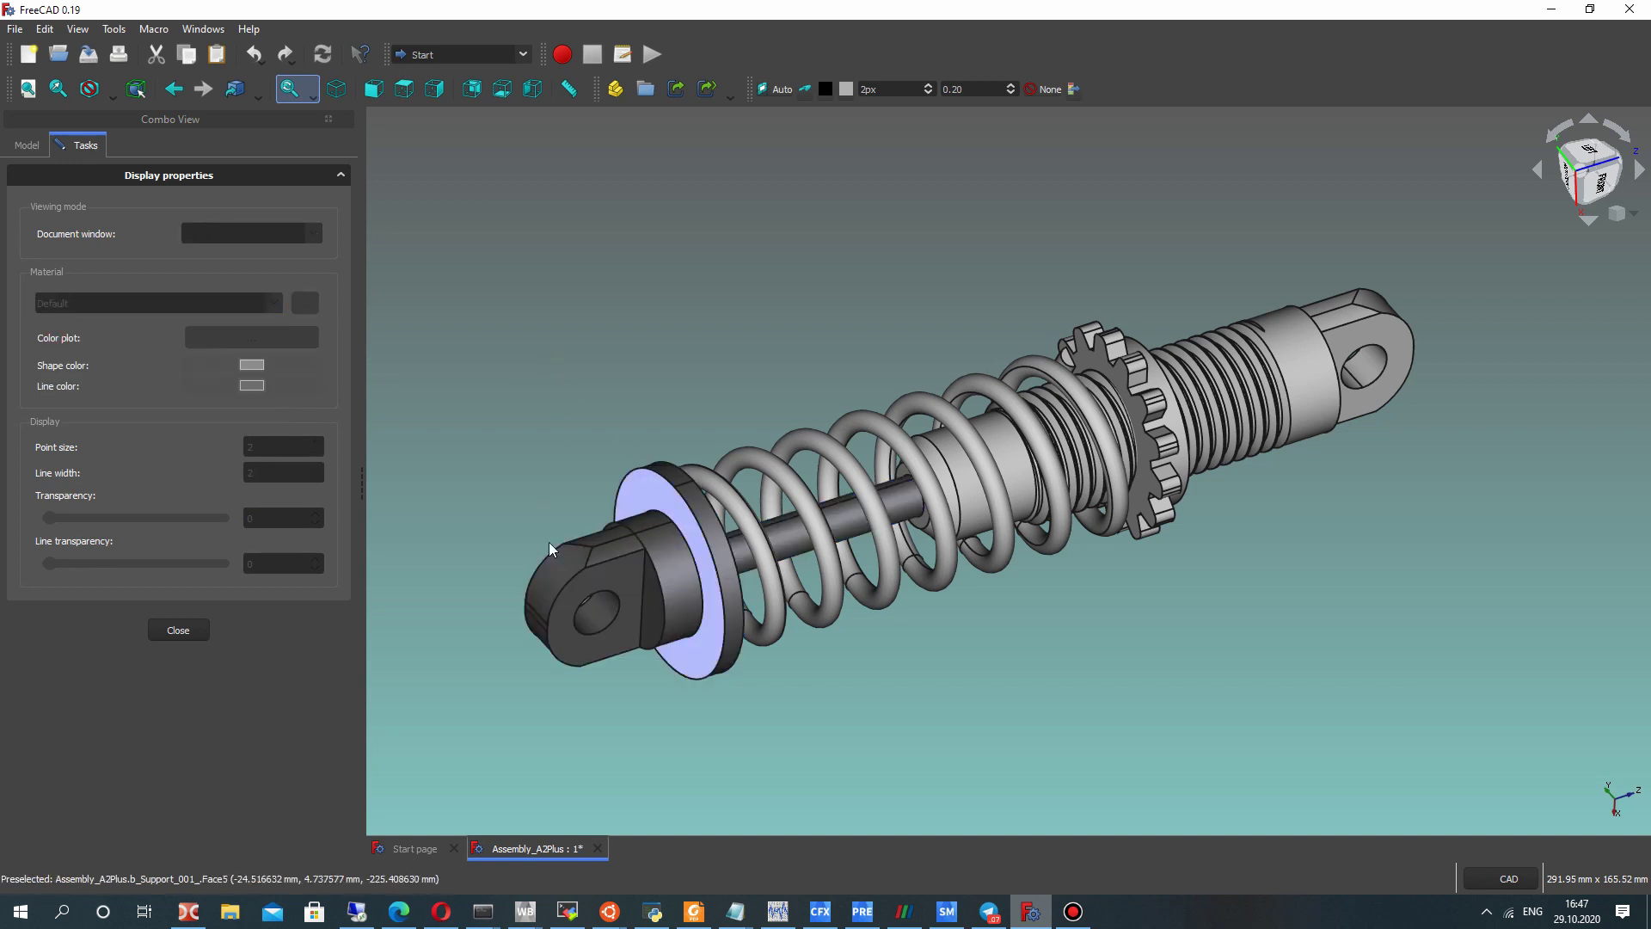
{"action": "left_click", "coordinate": [616, 576]}
Try Chrome and Shiny plastic on the support, then settle on Metalized.
{"action": "left_click", "coordinate": [168, 306]}
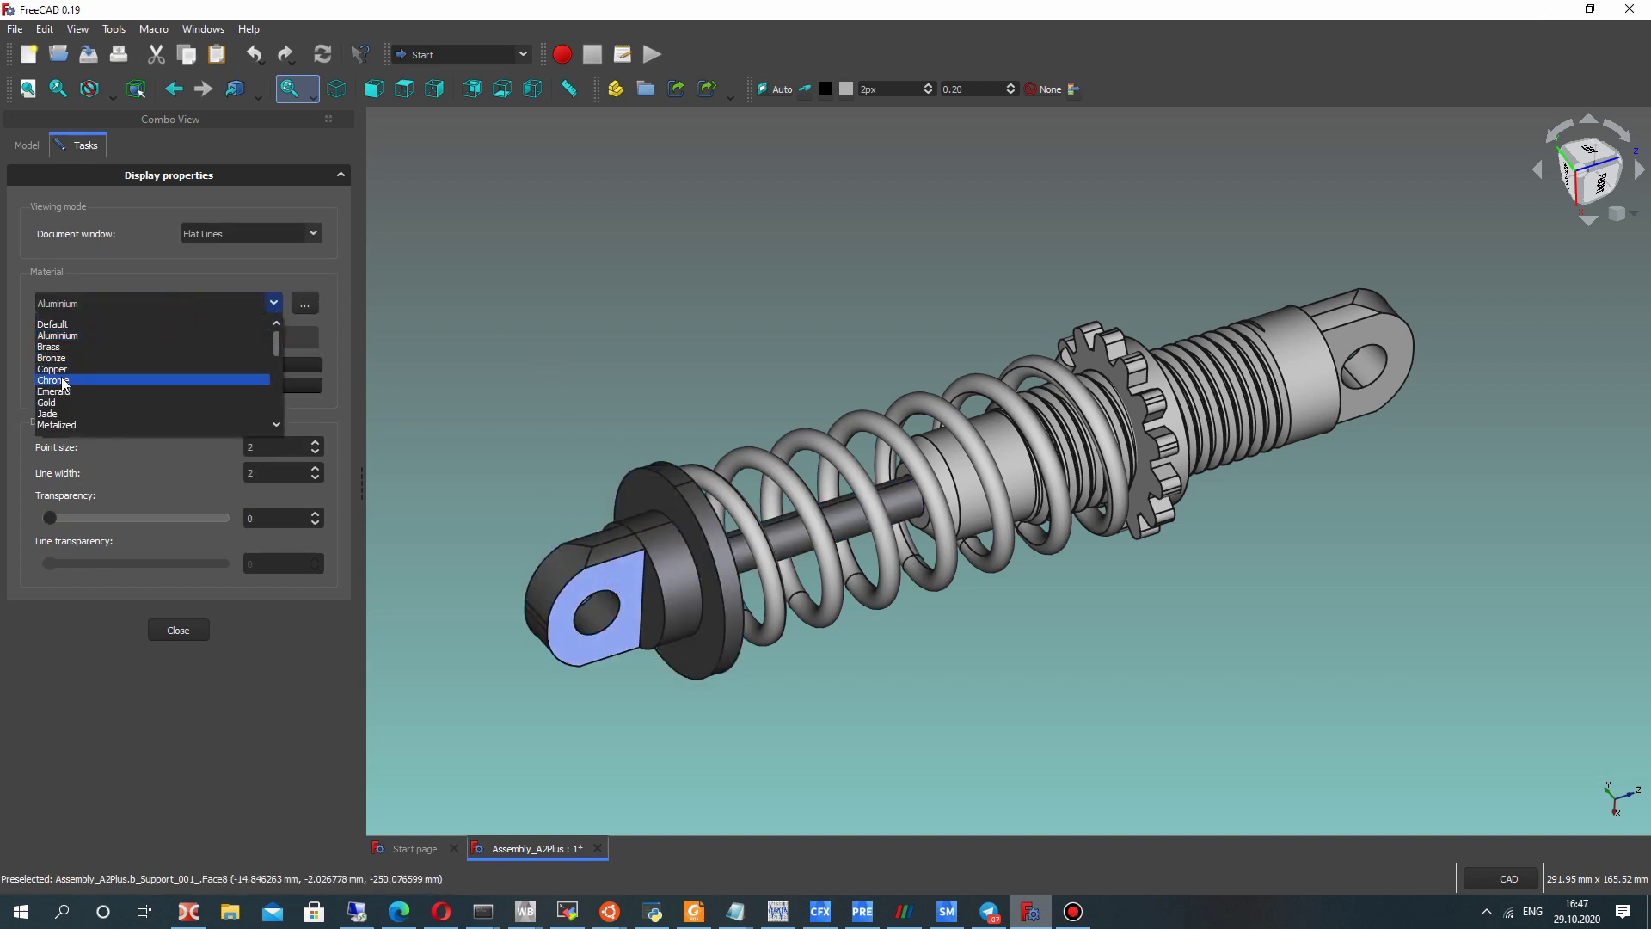
{"action": "left_click", "coordinate": [62, 382]}
{"action": "left_click", "coordinate": [589, 427]}
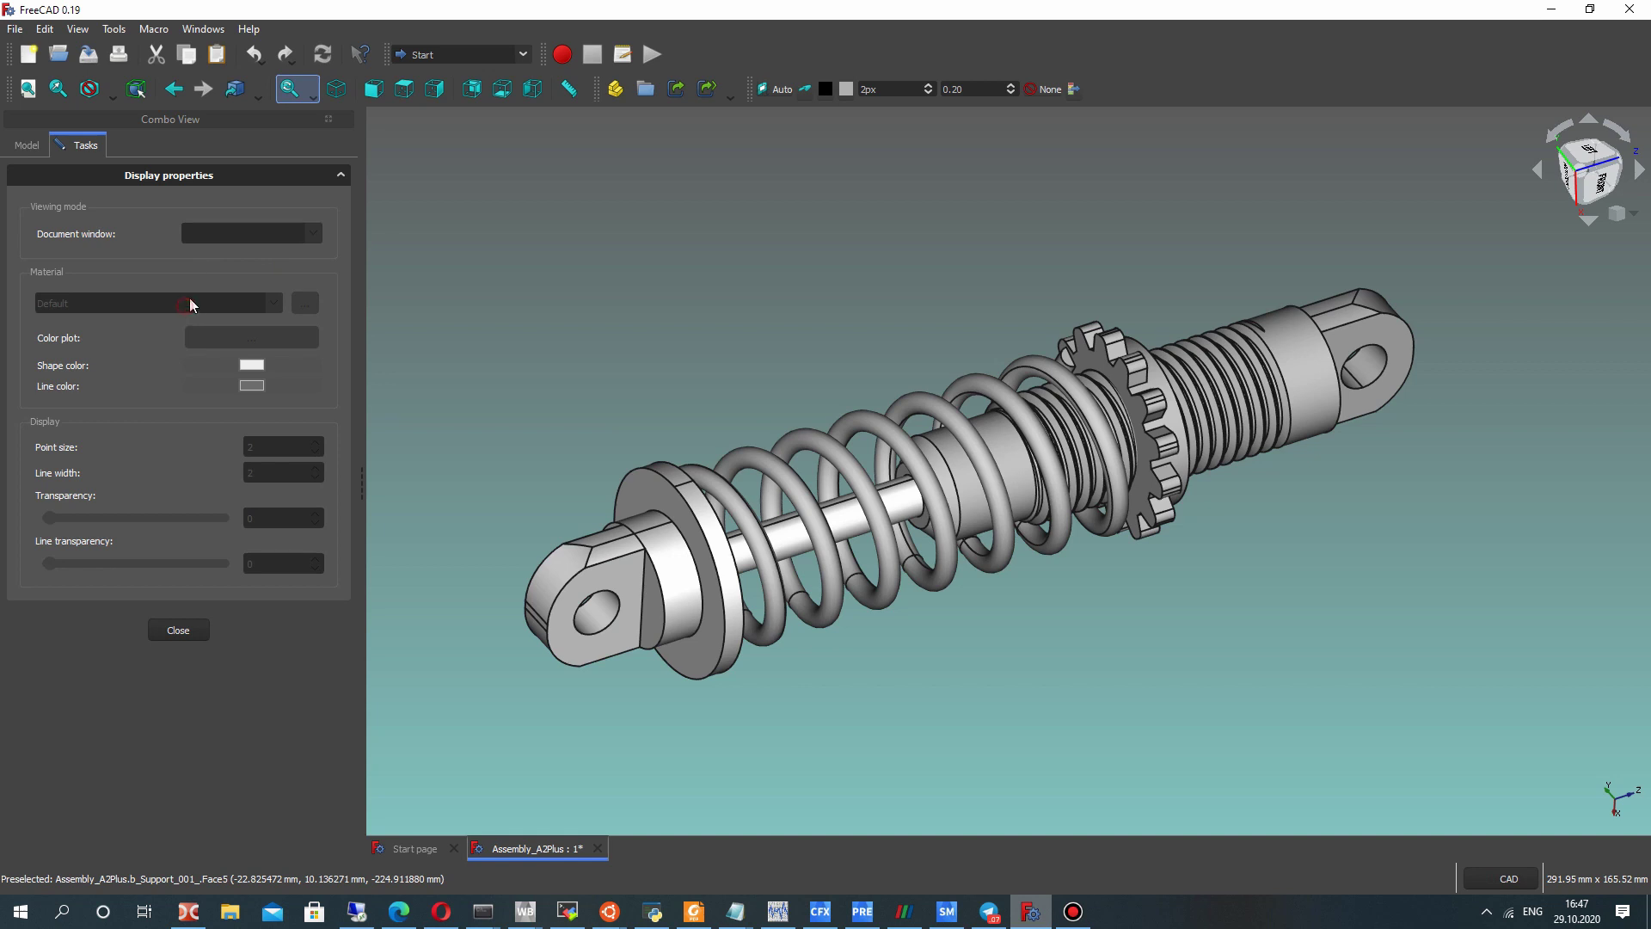
{"action": "left_click", "coordinate": [661, 566]}
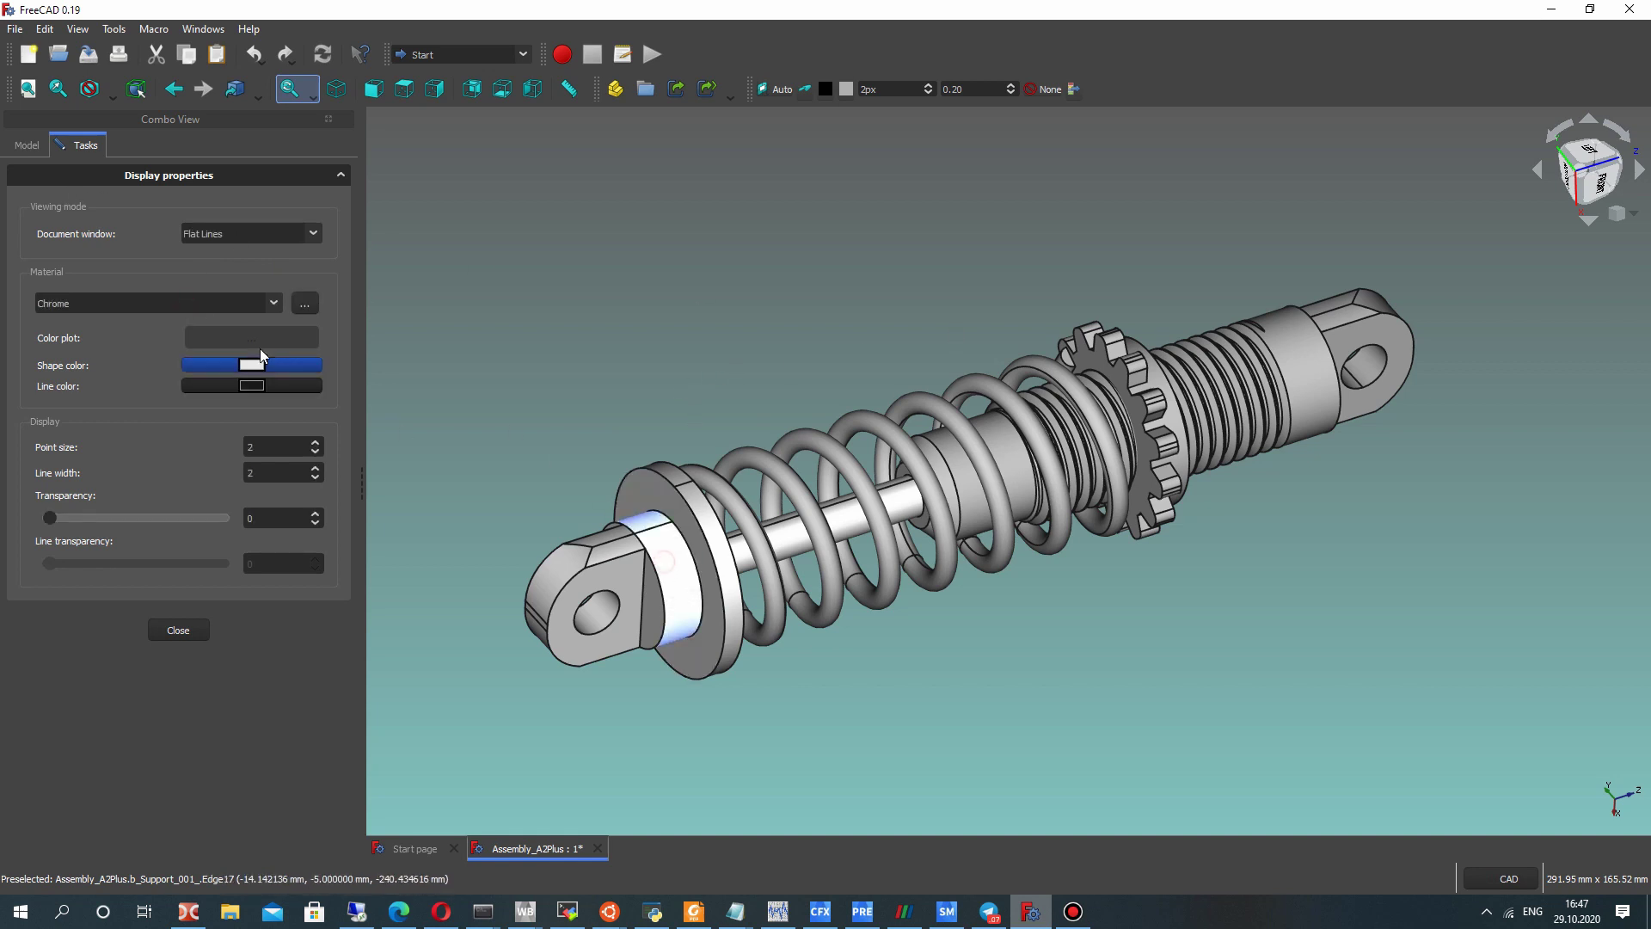
{"action": "left_click", "coordinate": [233, 306]}
{"action": "left_click", "coordinate": [63, 424]}
{"action": "left_click", "coordinate": [461, 380]}
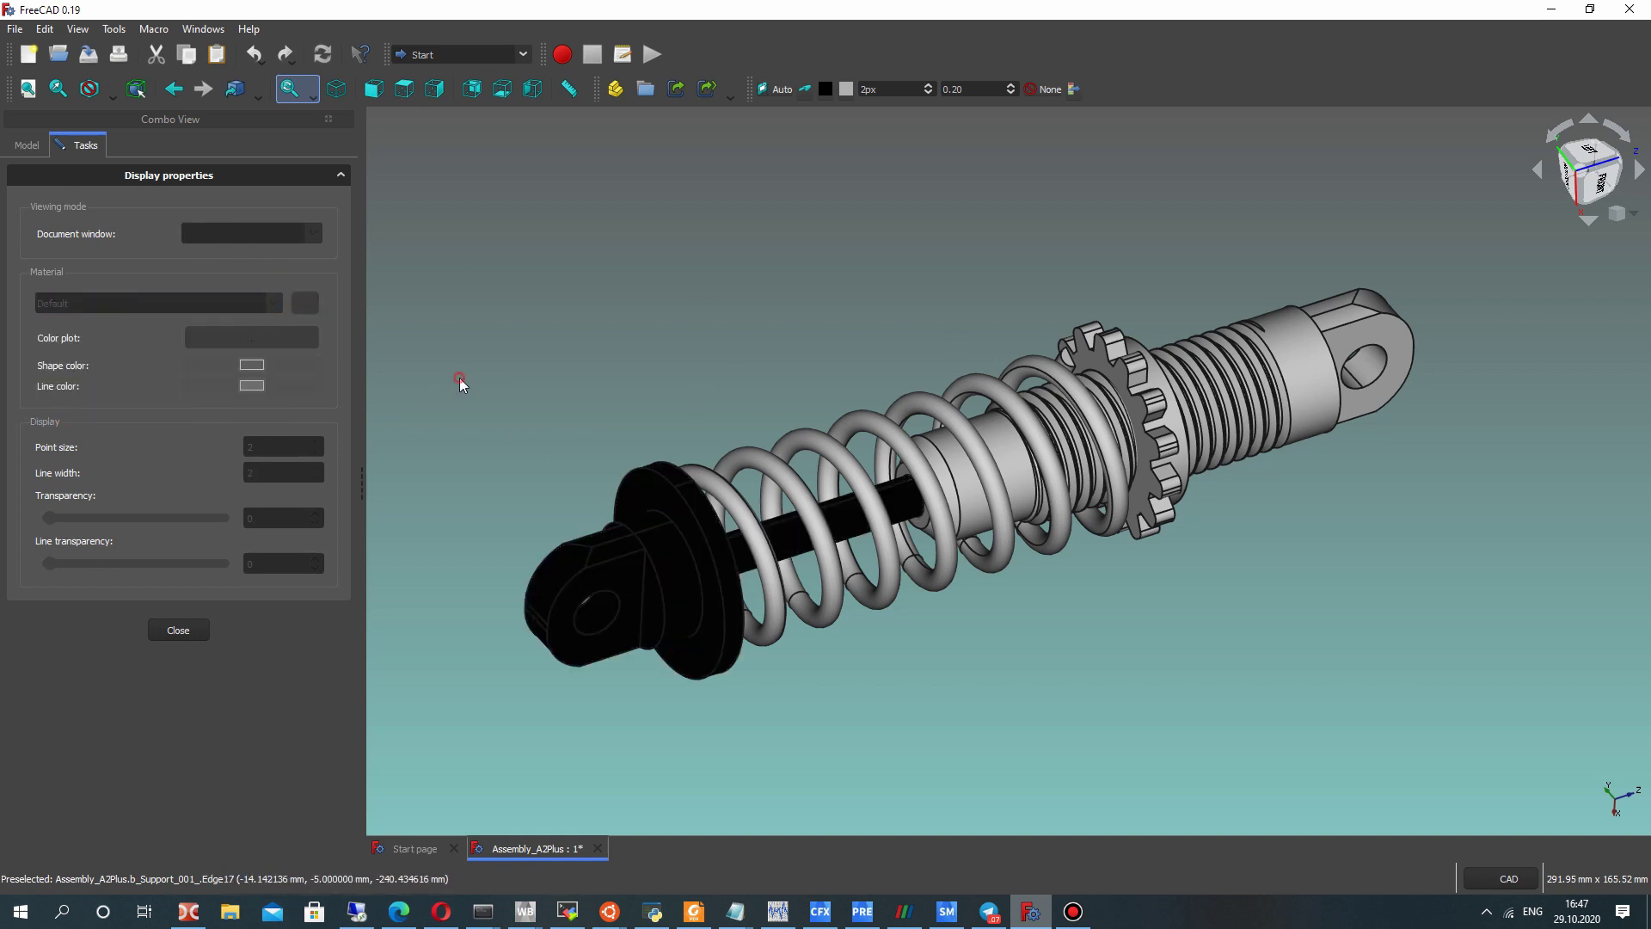
{"action": "left_click", "coordinate": [627, 591]}
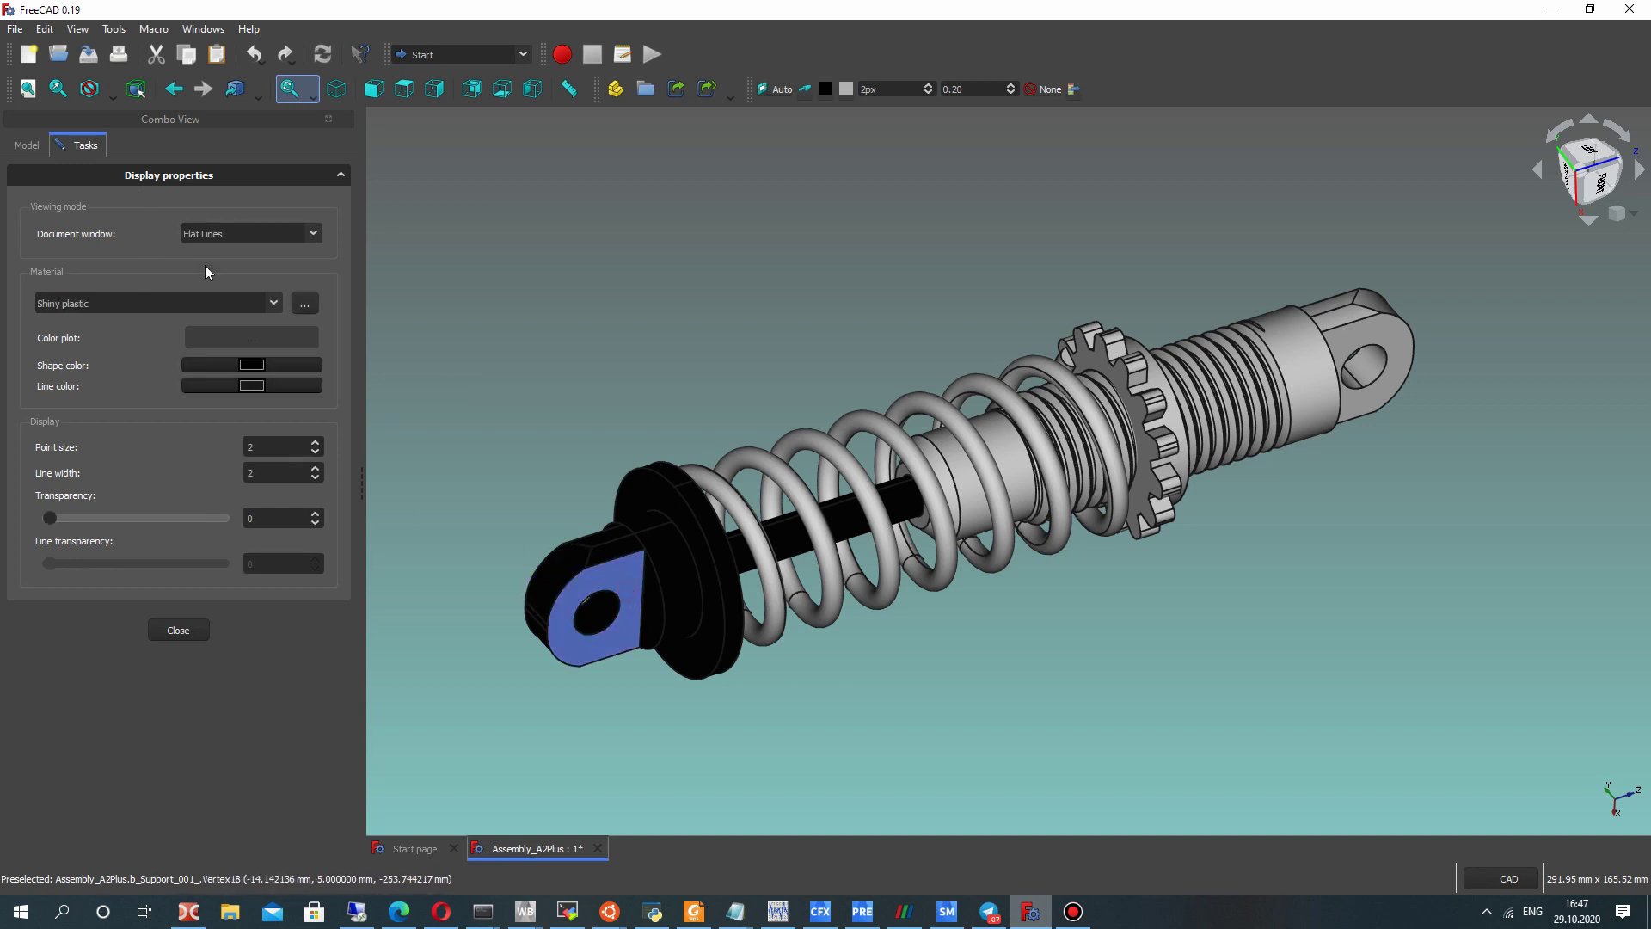
{"action": "left_click", "coordinate": [201, 305]}
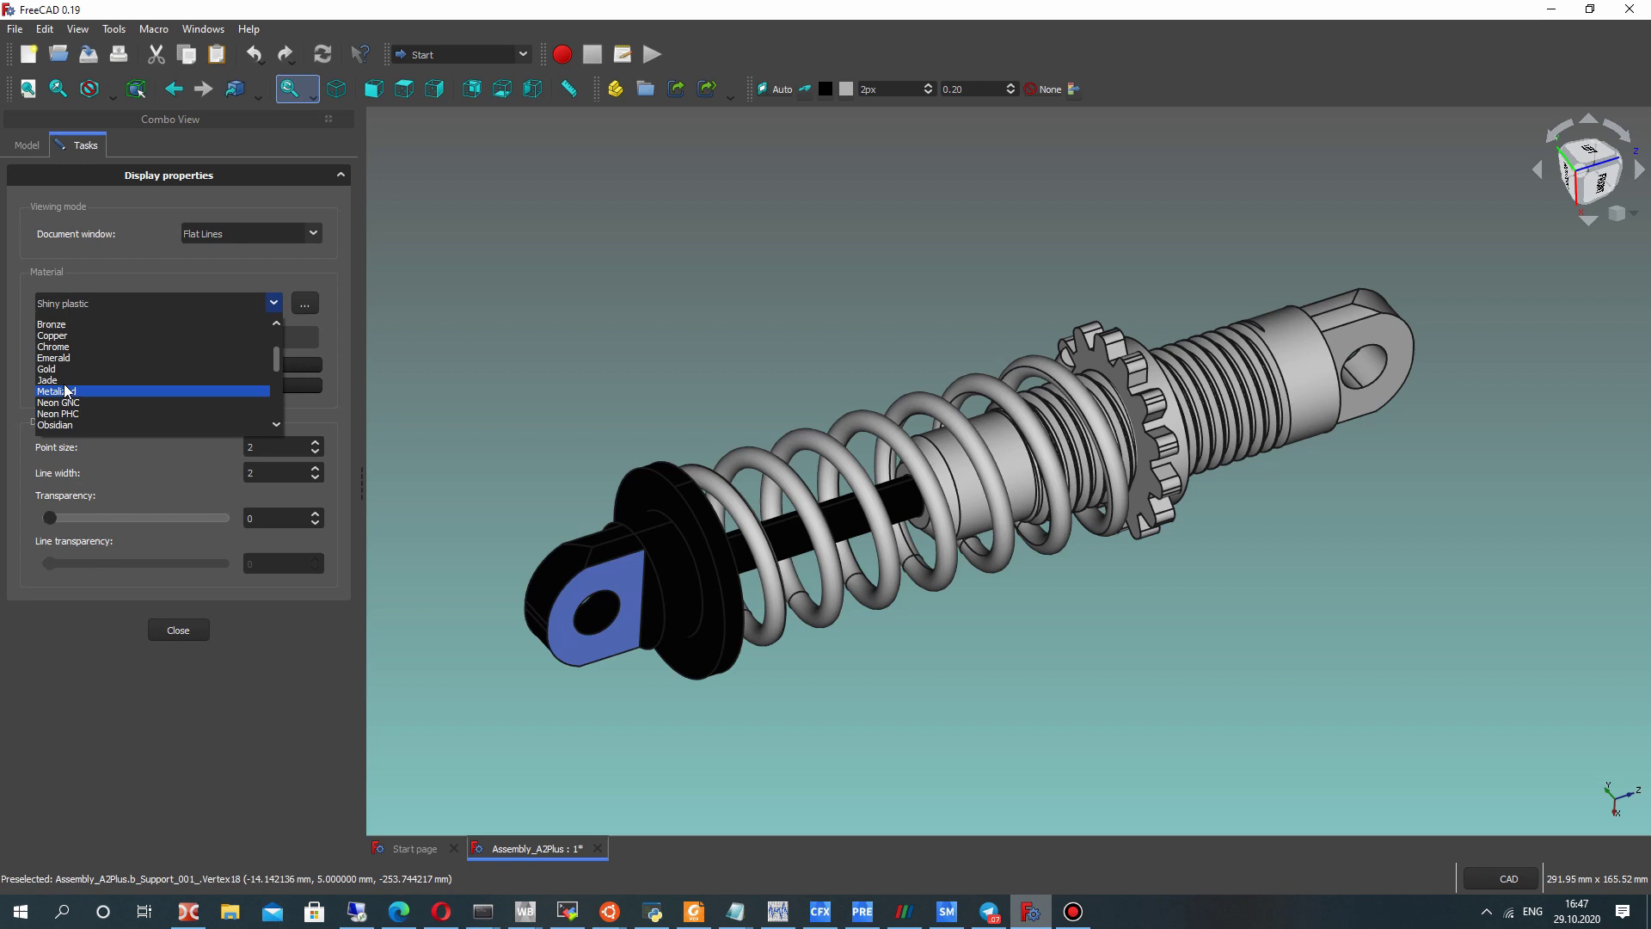
{"action": "left_click", "coordinate": [586, 344]}
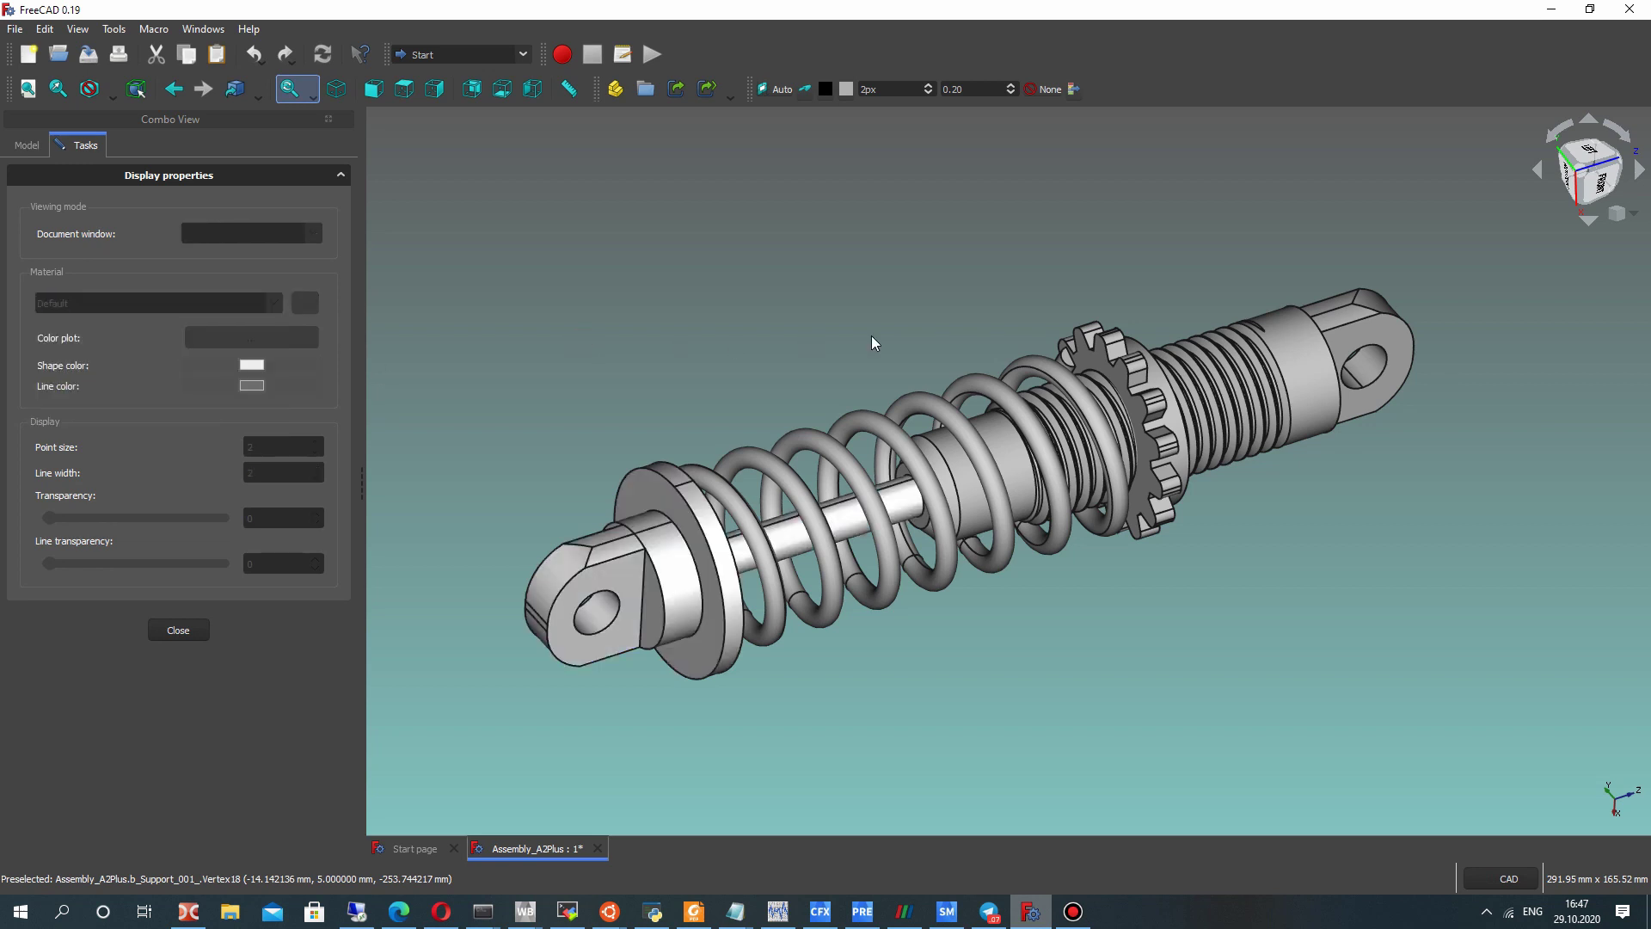
Give the spring a dark material, then select the nut.
{"action": "left_click", "coordinate": [862, 474]}
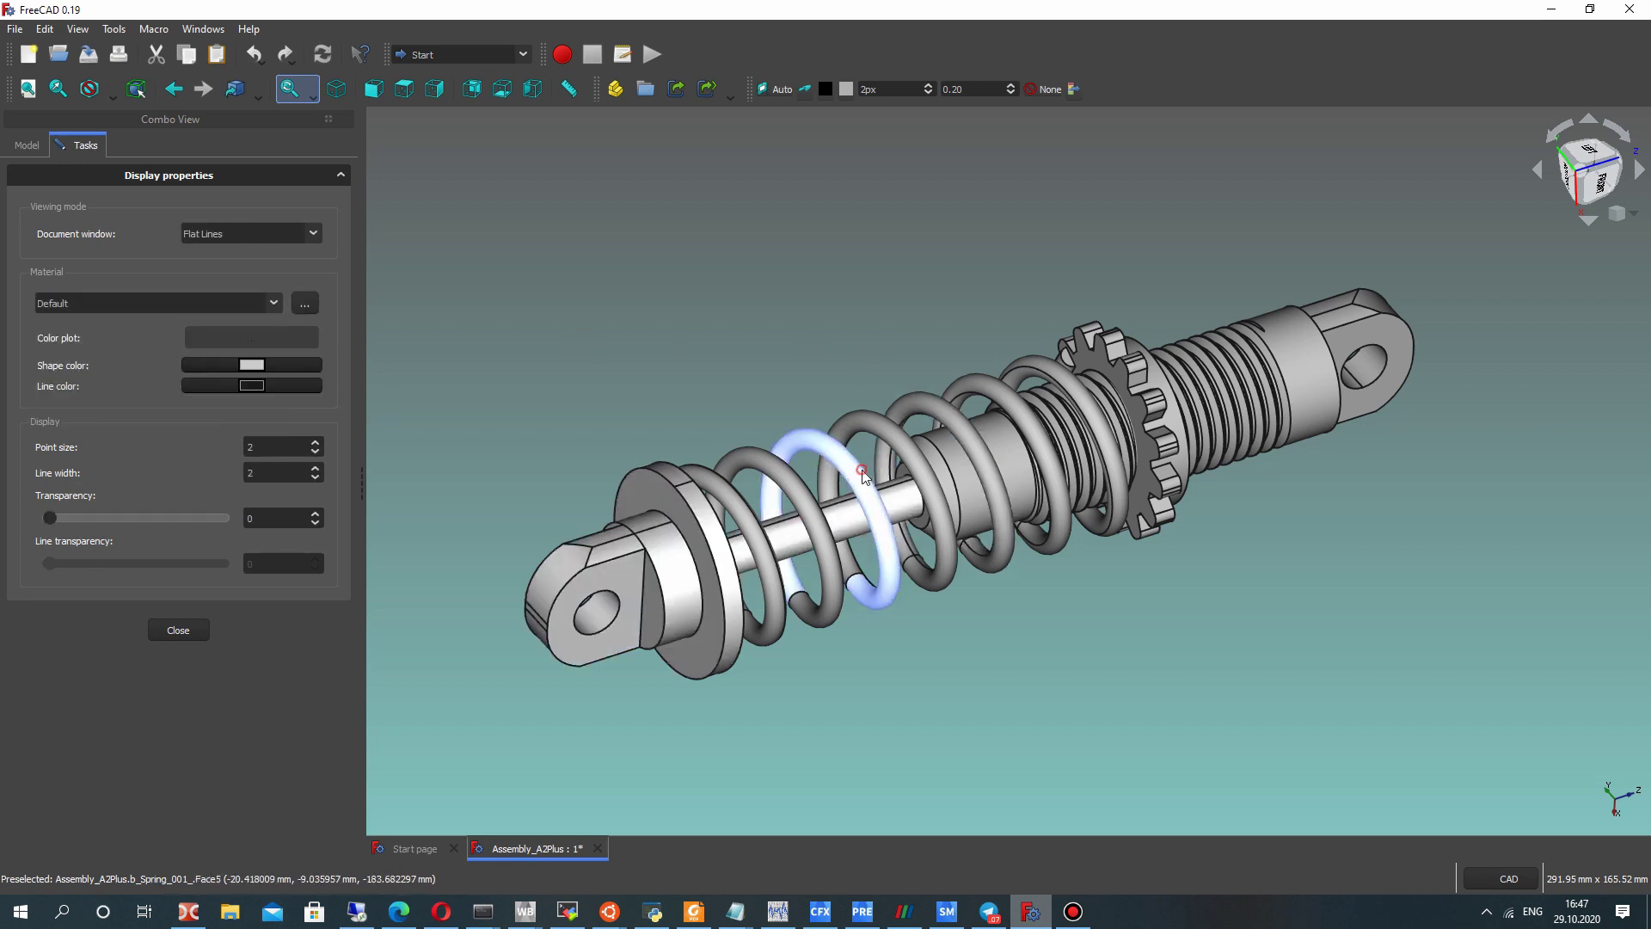
{"action": "left_click", "coordinate": [216, 300]}
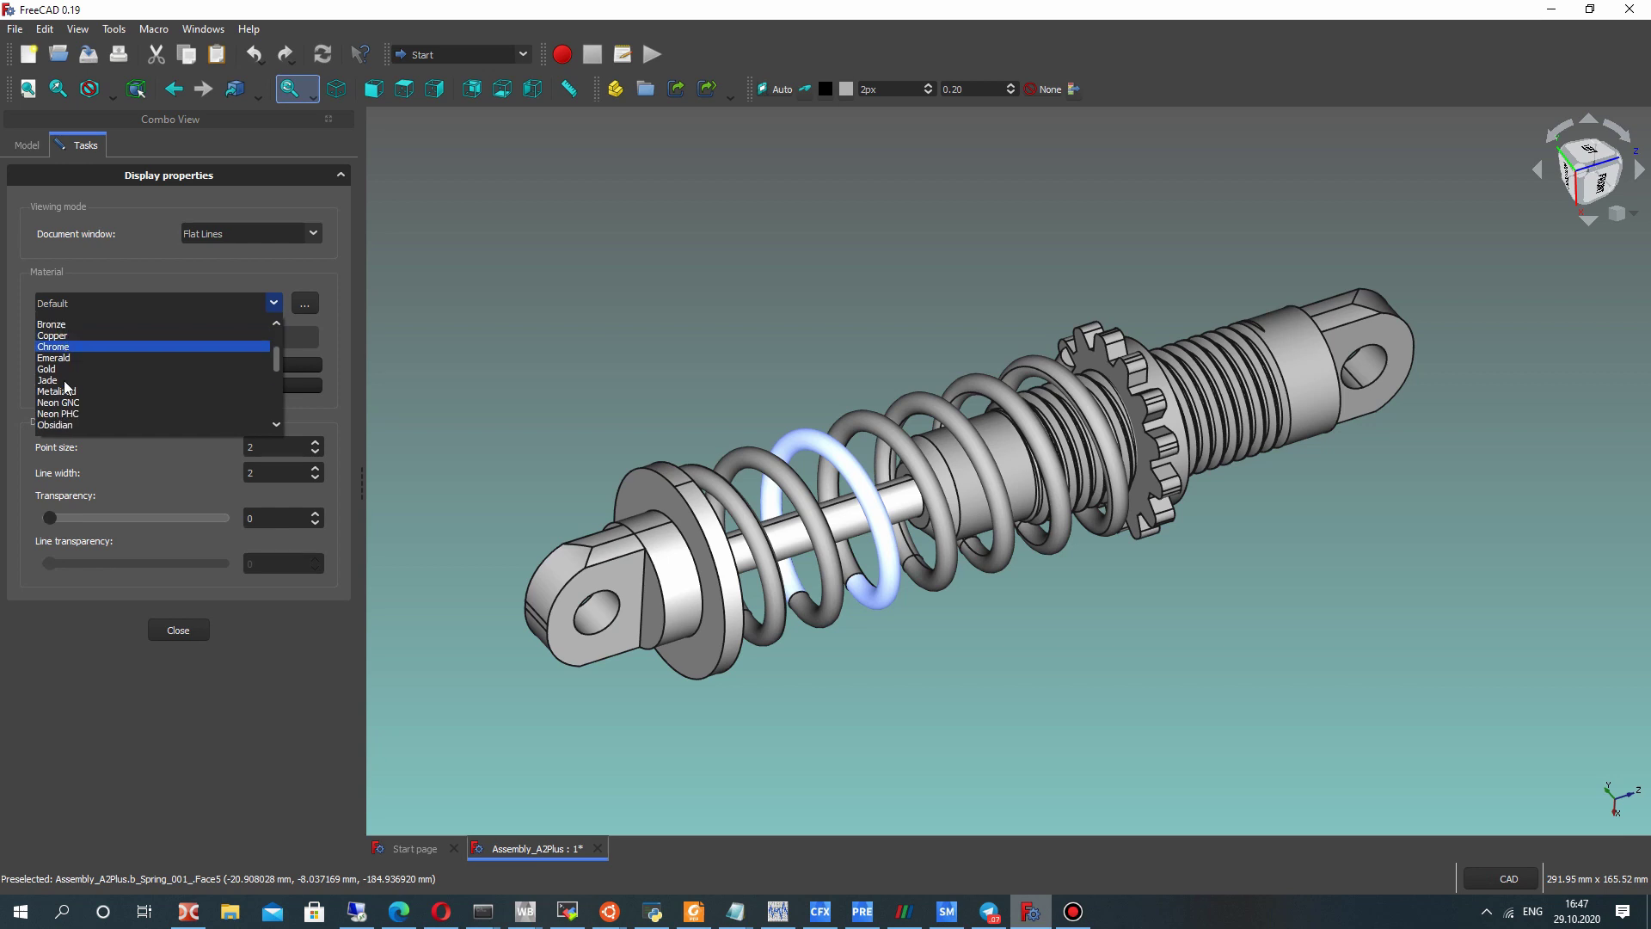
{"action": "left_click", "coordinate": [69, 392]}
{"action": "left_click", "coordinate": [658, 283]}
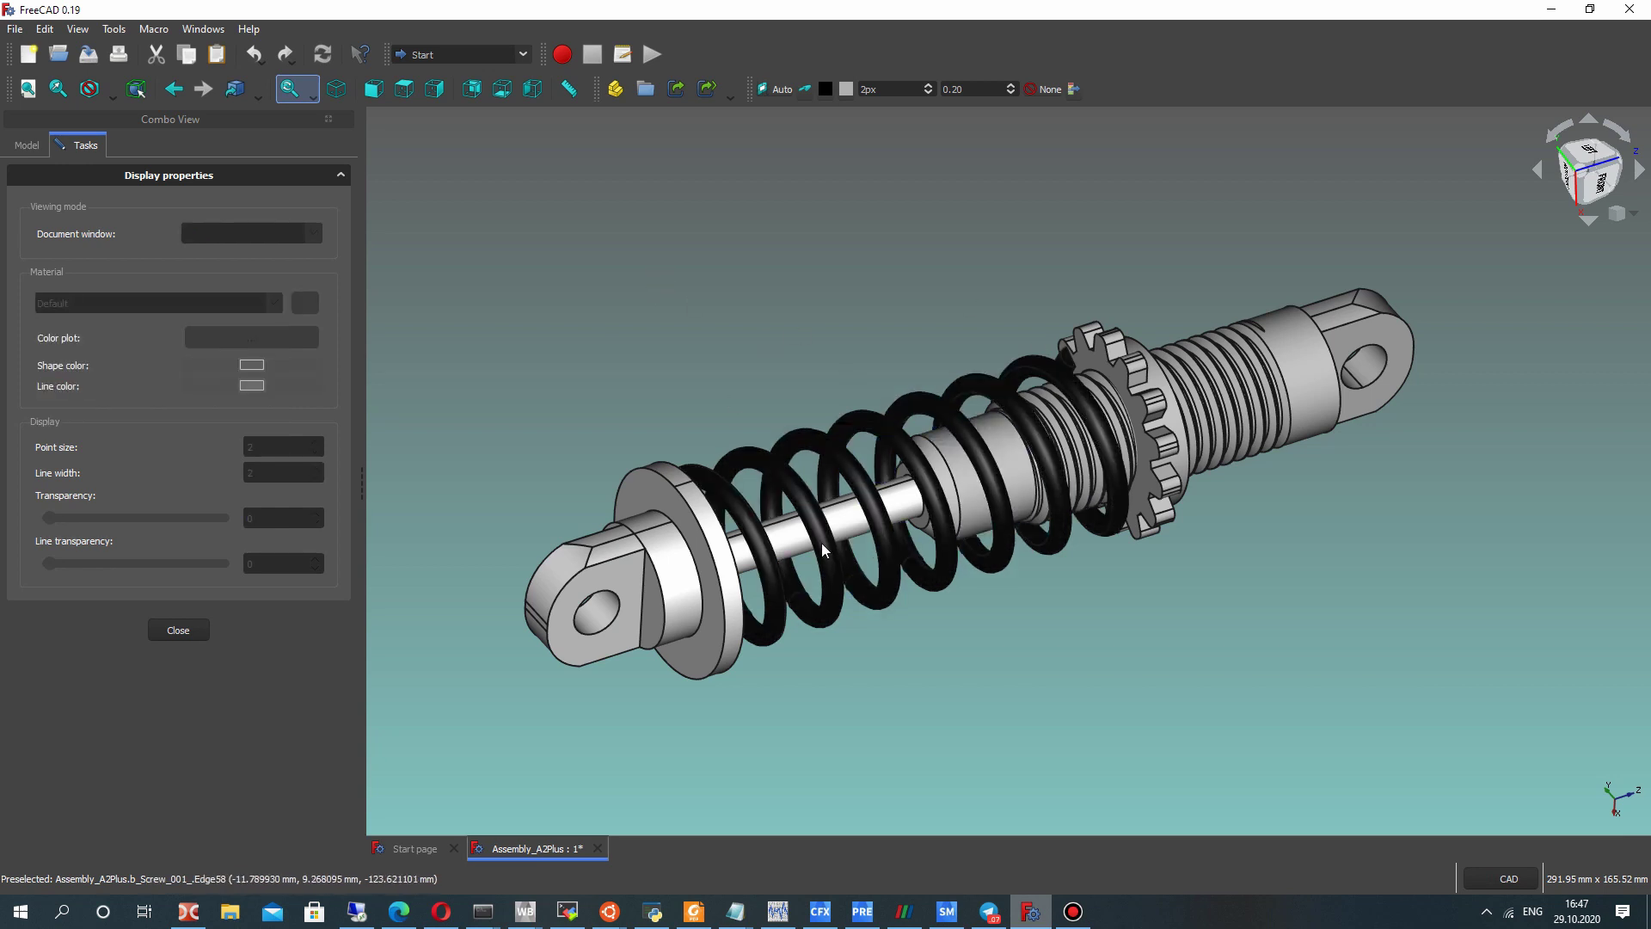
{"action": "mouse_move", "coordinate": [1036, 511]}
{"action": "middle_mouse_down"}
{"action": "mouse_move", "coordinate": [1203, 430]}
{"action": "mouse_move", "coordinate": [1080, 371]}
{"action": "middle_mouse_up"}
{"action": "left_click", "coordinate": [1080, 368]}
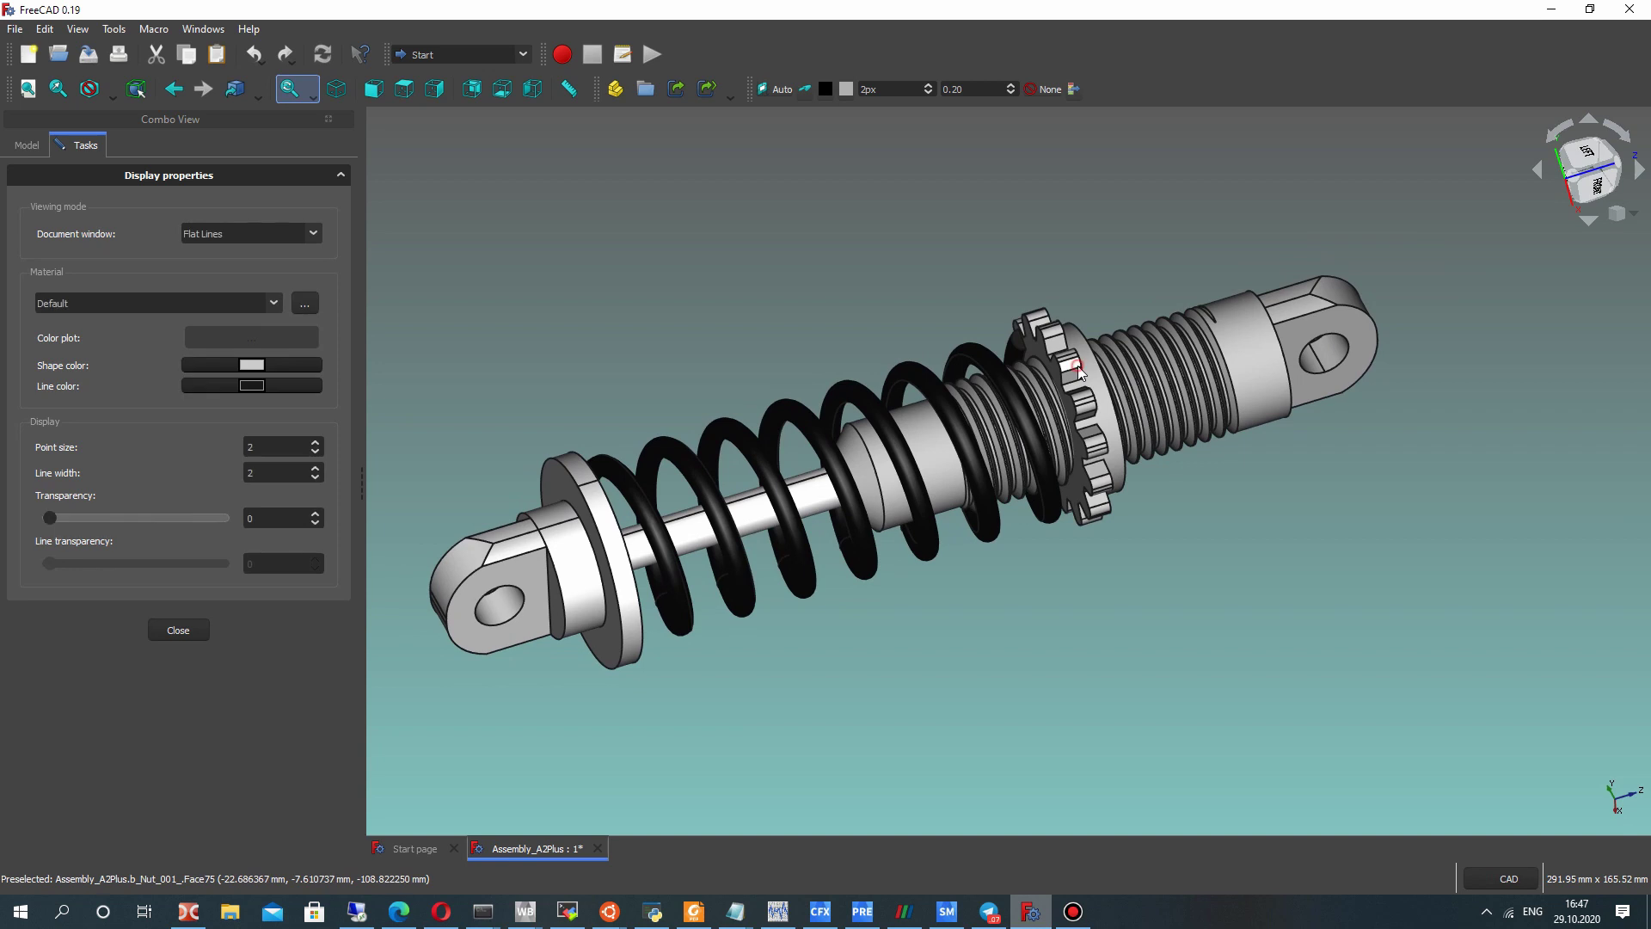
Apply the Bronze material to the nut, then select the screw.
{"action": "left_click", "coordinate": [149, 304]}
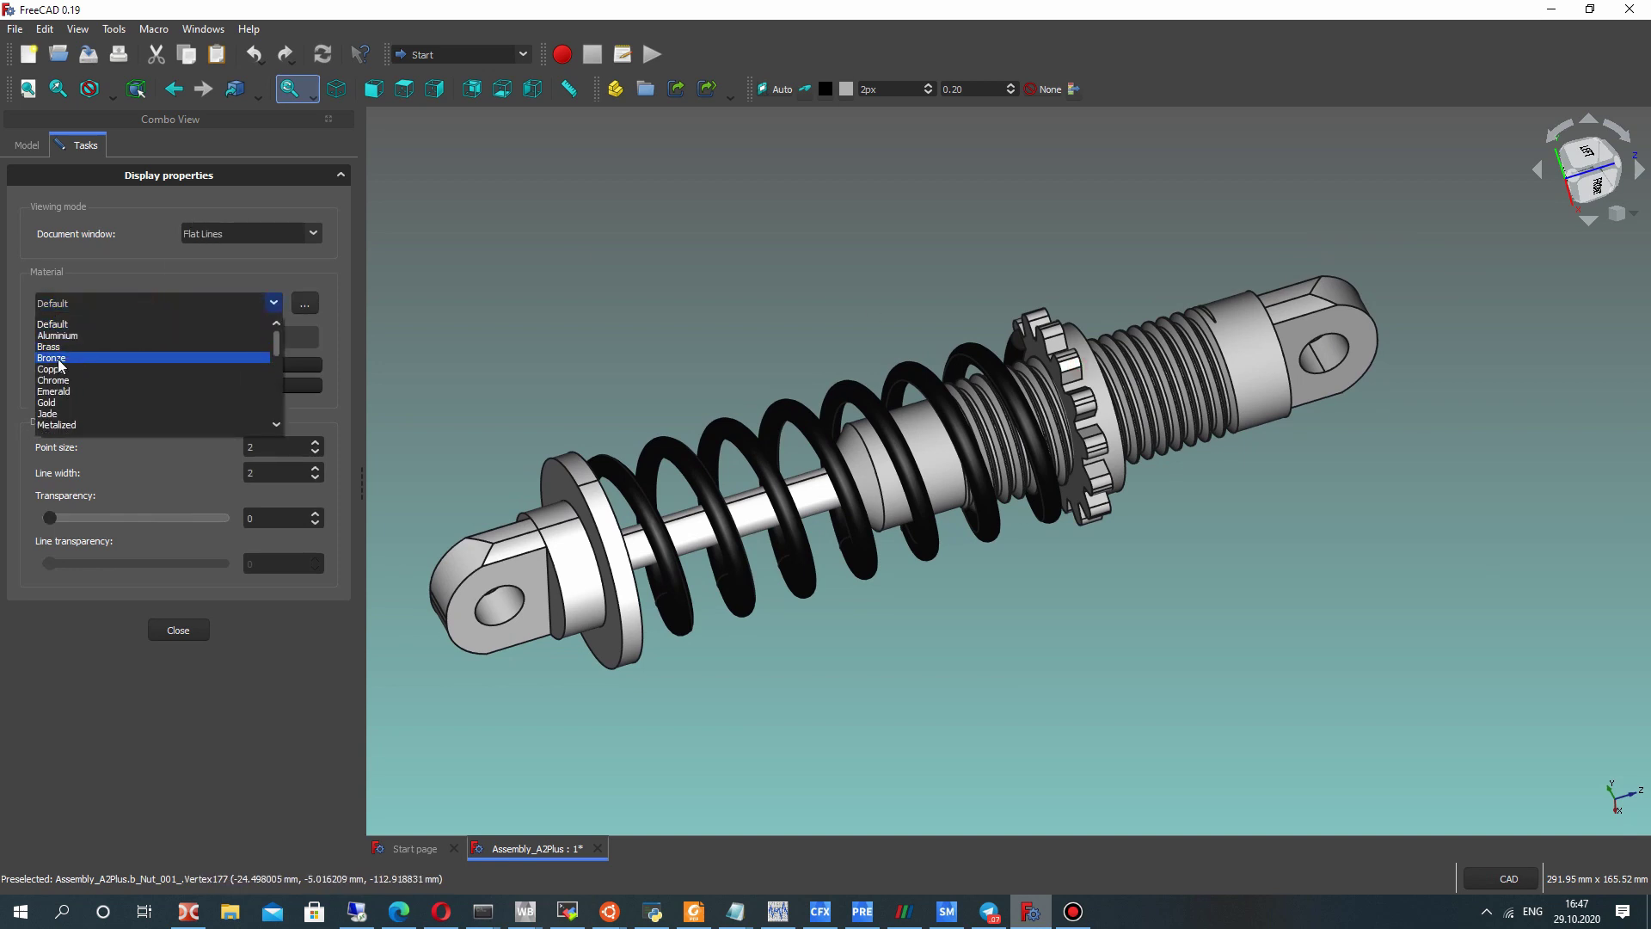
{"action": "left_click", "coordinate": [207, 362]}
{"action": "left_click", "coordinate": [746, 248]}
{"action": "mouse_move", "coordinate": [1132, 552]}
{"action": "middle_mouse_down"}
{"action": "mouse_move", "coordinate": [1175, 545]}
{"action": "mouse_move", "coordinate": [874, 552]}
{"action": "mouse_move", "coordinate": [732, 588]}
{"action": "mouse_move", "coordinate": [934, 542]}
{"action": "mouse_move", "coordinate": [1179, 539]}
{"action": "middle_mouse_up"}
{"action": "left_click", "coordinate": [1246, 336]}
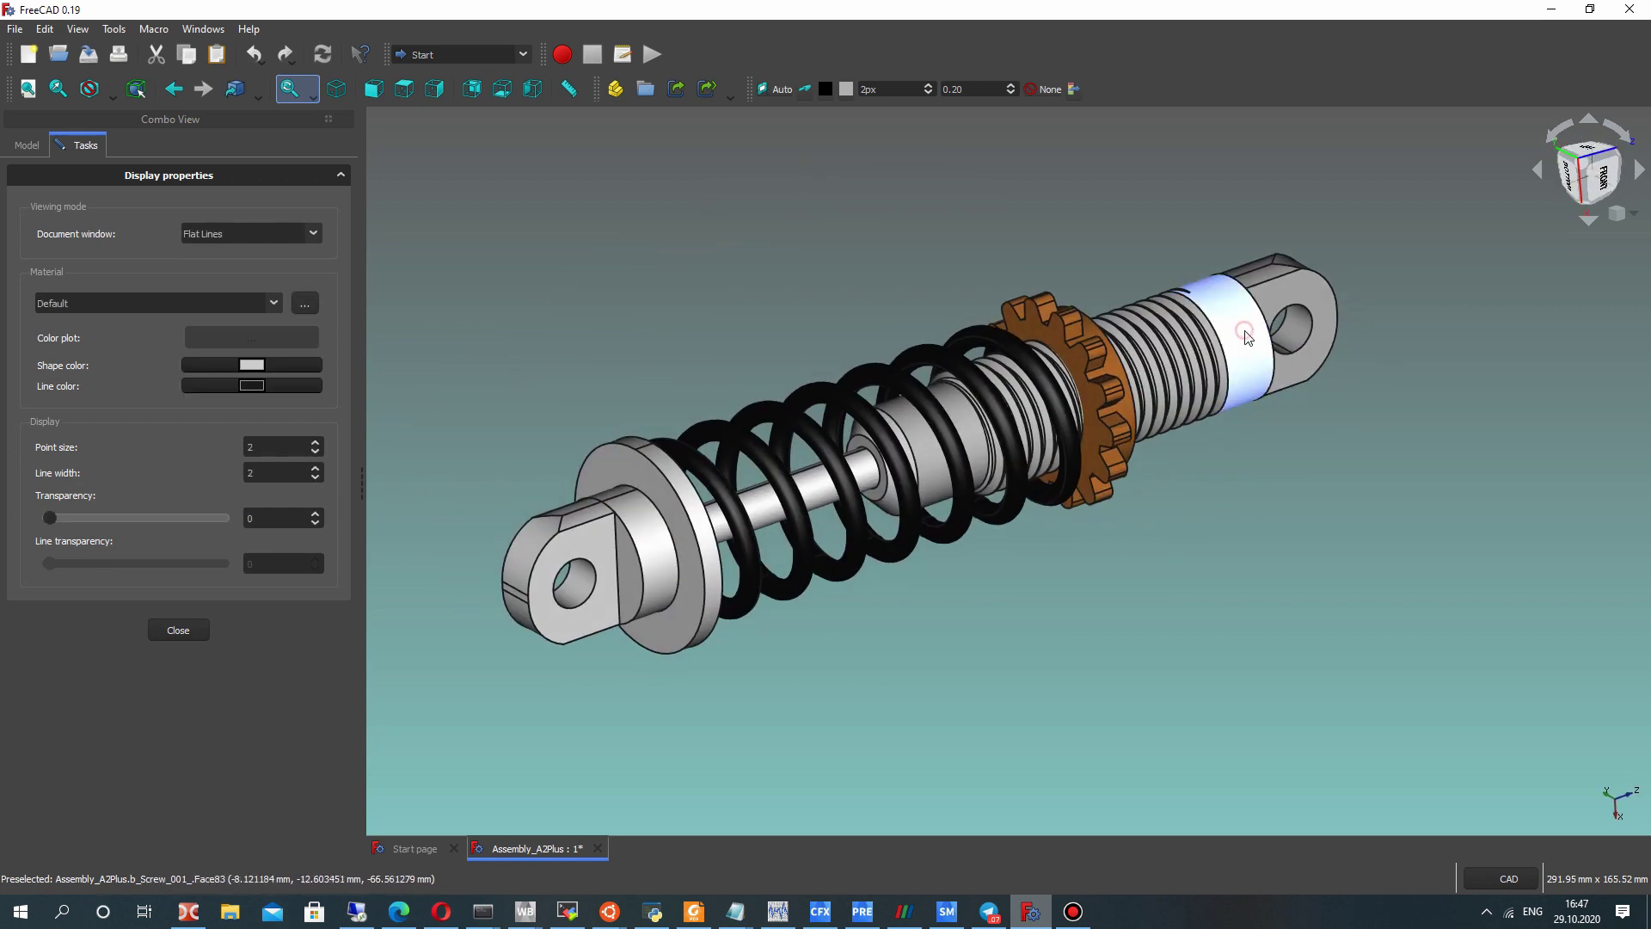
Try Emerald and Steel on the screw, then settle on Aluminium.
{"action": "left_click", "coordinate": [180, 301]}
{"action": "left_click", "coordinate": [74, 393]}
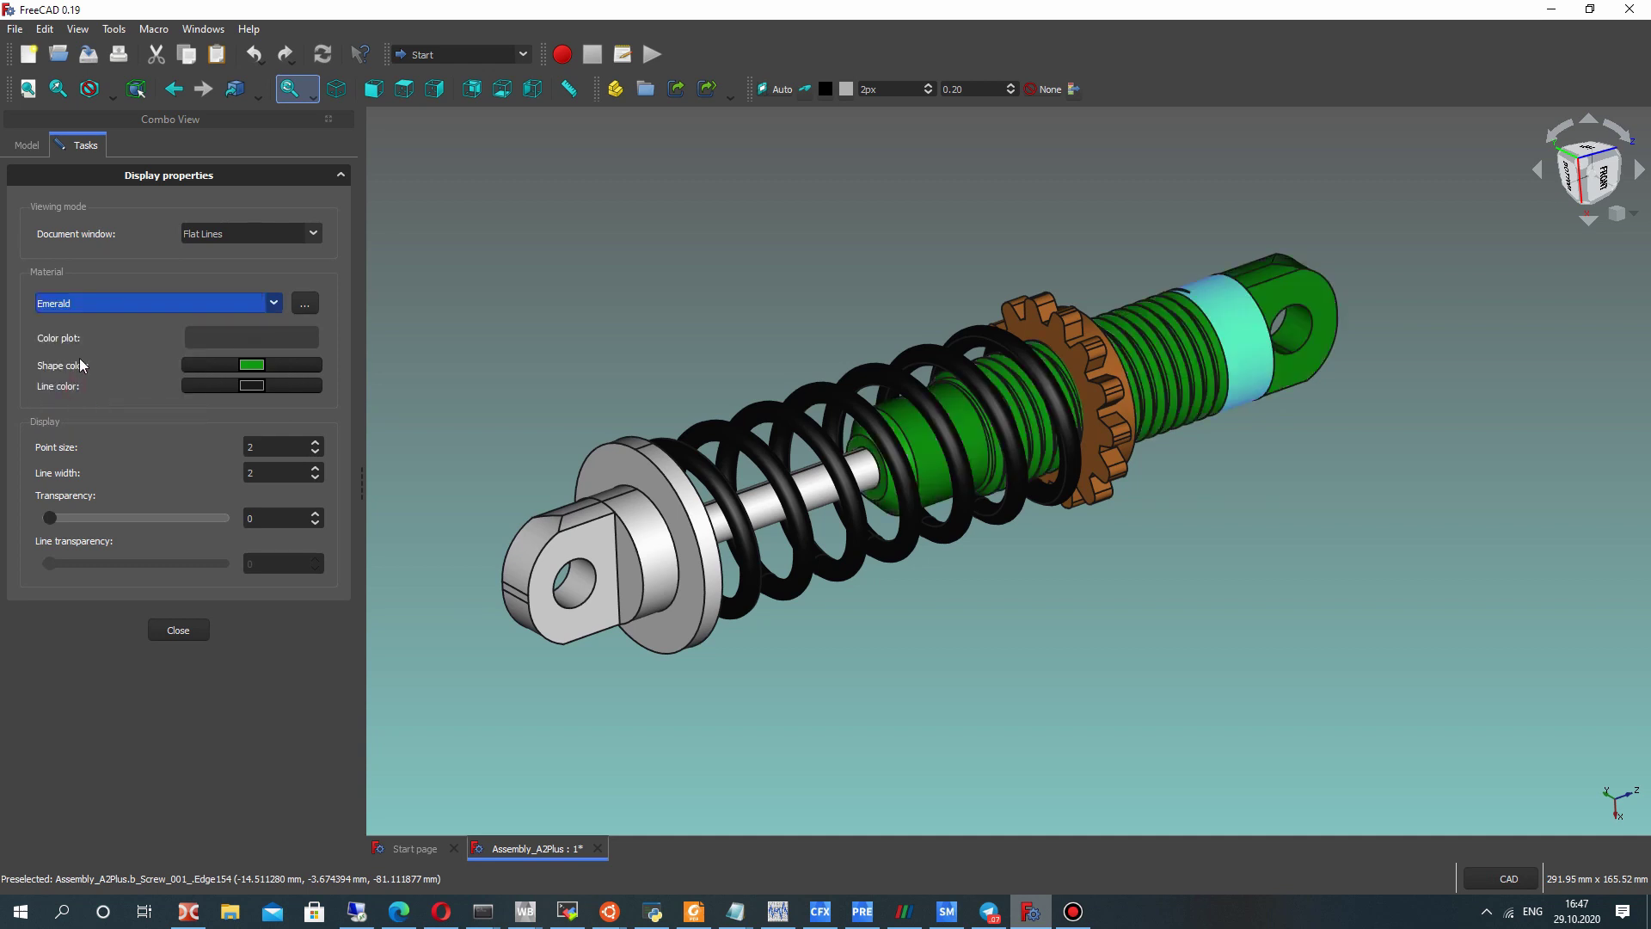
{"action": "left_click", "coordinate": [80, 307]}
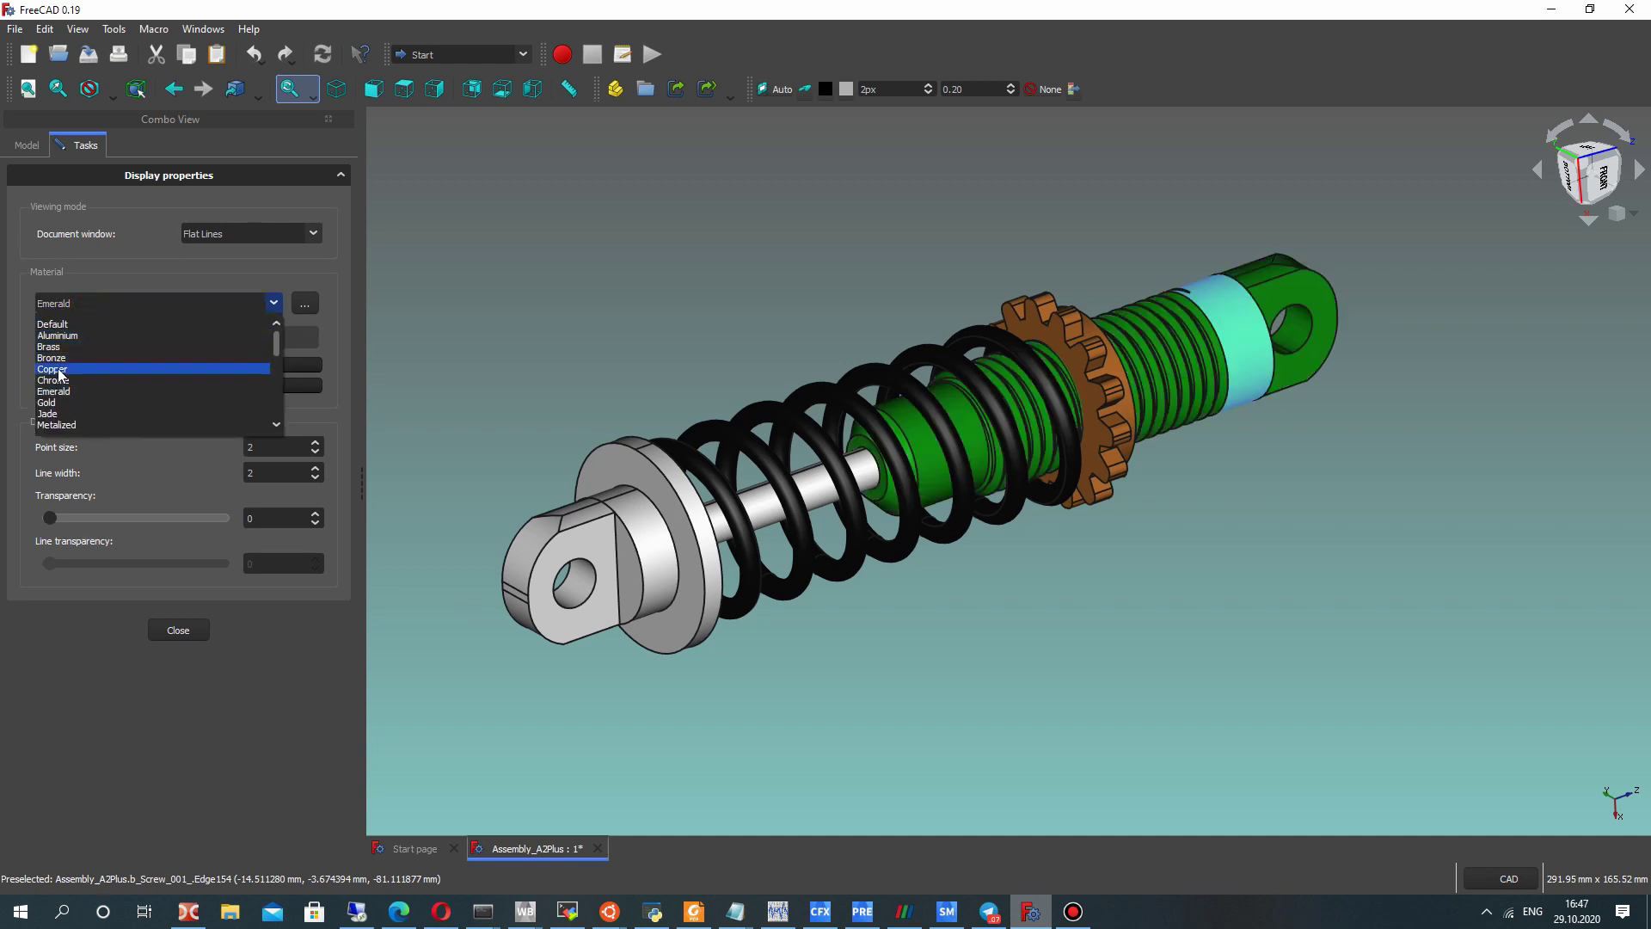
{"action": "scroll", "coordinate": [62, 400], "scroll_direction": "down", "scroll_amount": 2}
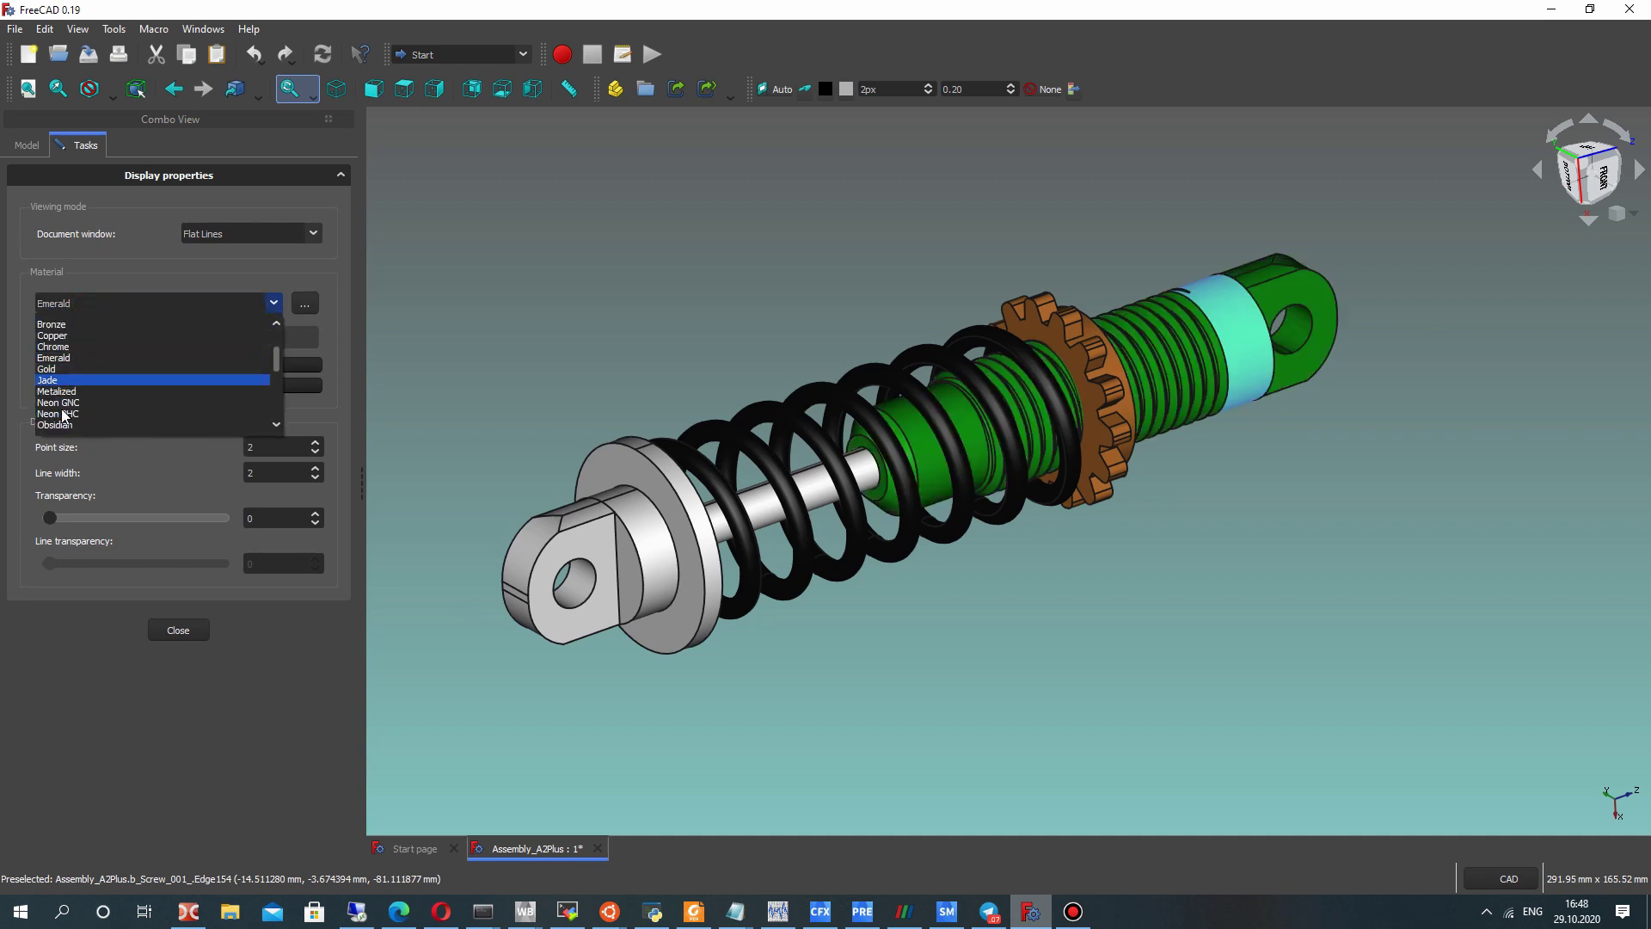
{"action": "scroll", "coordinate": [65, 412], "scroll_direction": "down", "scroll_amount": 1}
{"action": "scroll", "coordinate": [63, 413], "scroll_direction": "down", "scroll_amount": 2}
{"action": "scroll", "coordinate": [61, 414], "scroll_direction": "down", "scroll_amount": 1}
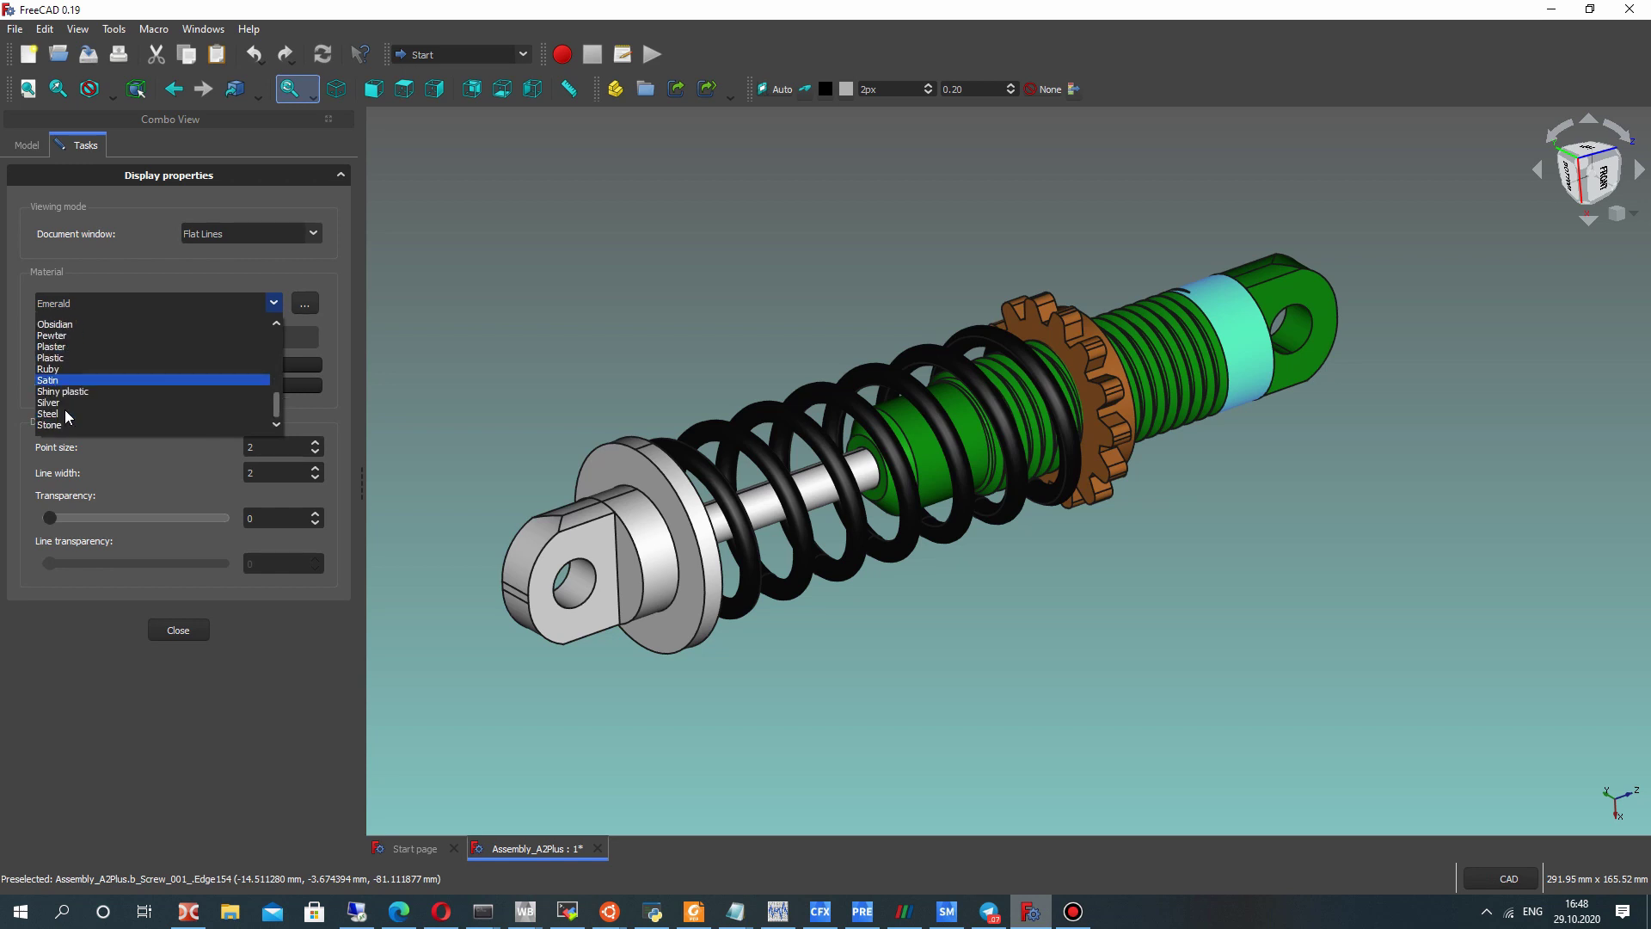
{"action": "scroll", "coordinate": [59, 416], "scroll_direction": "down", "scroll_amount": 2}
{"action": "scroll", "coordinate": [58, 414], "scroll_direction": "up", "scroll_amount": 1}
{"action": "scroll", "coordinate": [61, 407], "scroll_direction": "up", "scroll_amount": 1}
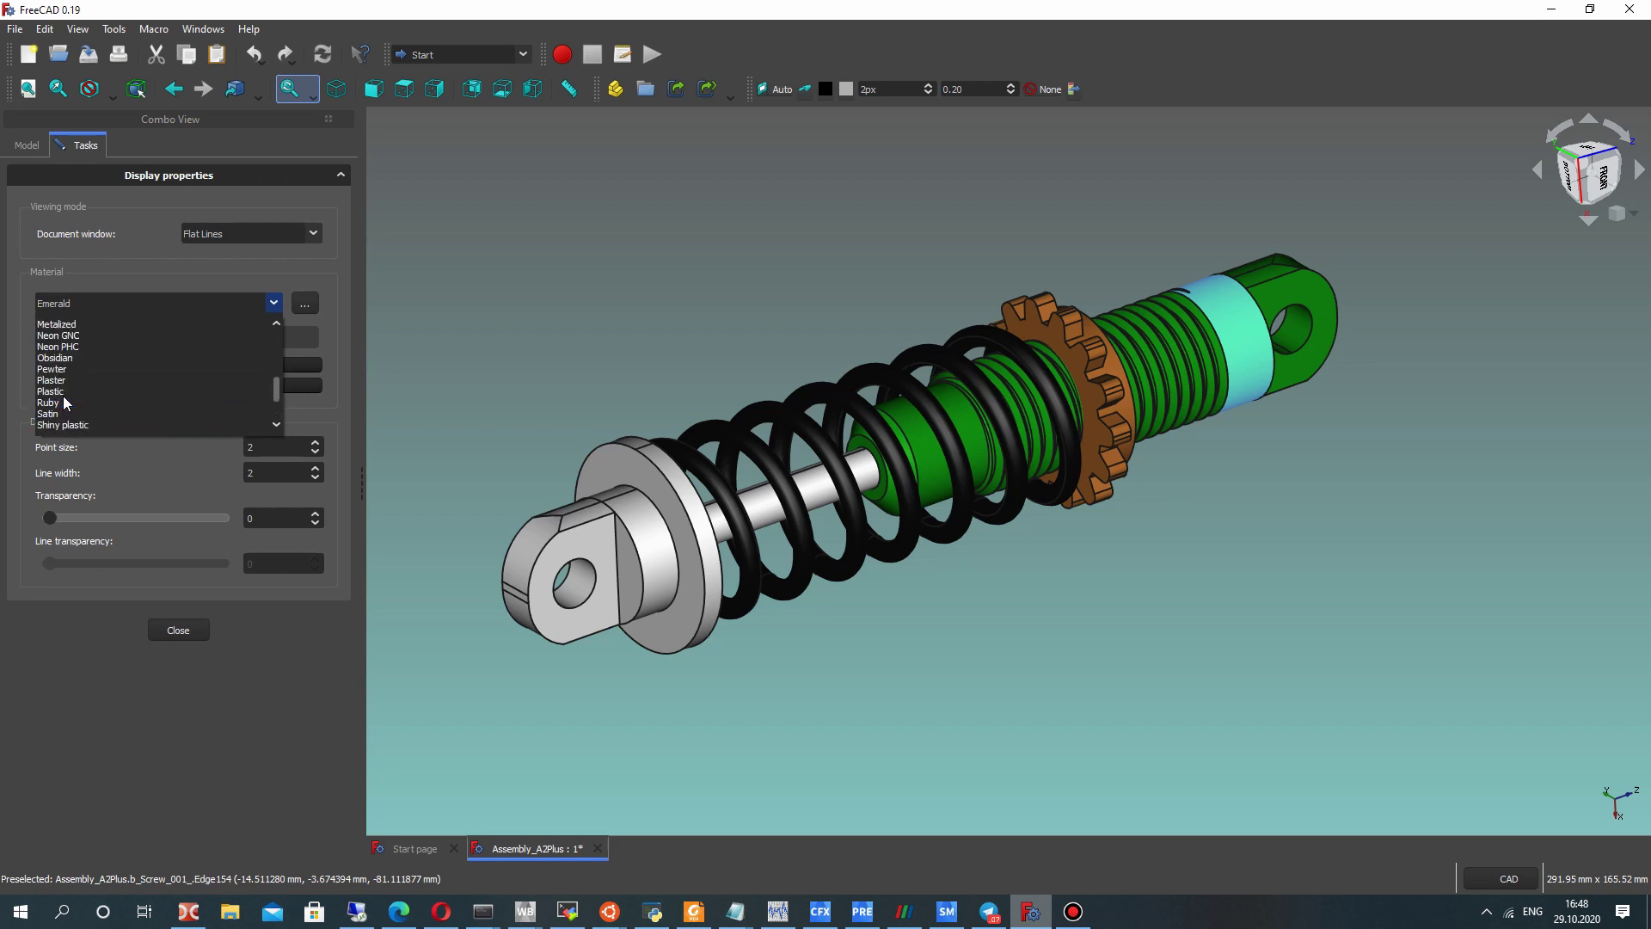
{"action": "scroll", "coordinate": [64, 400], "scroll_direction": "up", "scroll_amount": 1}
{"action": "scroll", "coordinate": [65, 394], "scroll_direction": "down", "scroll_amount": 1}
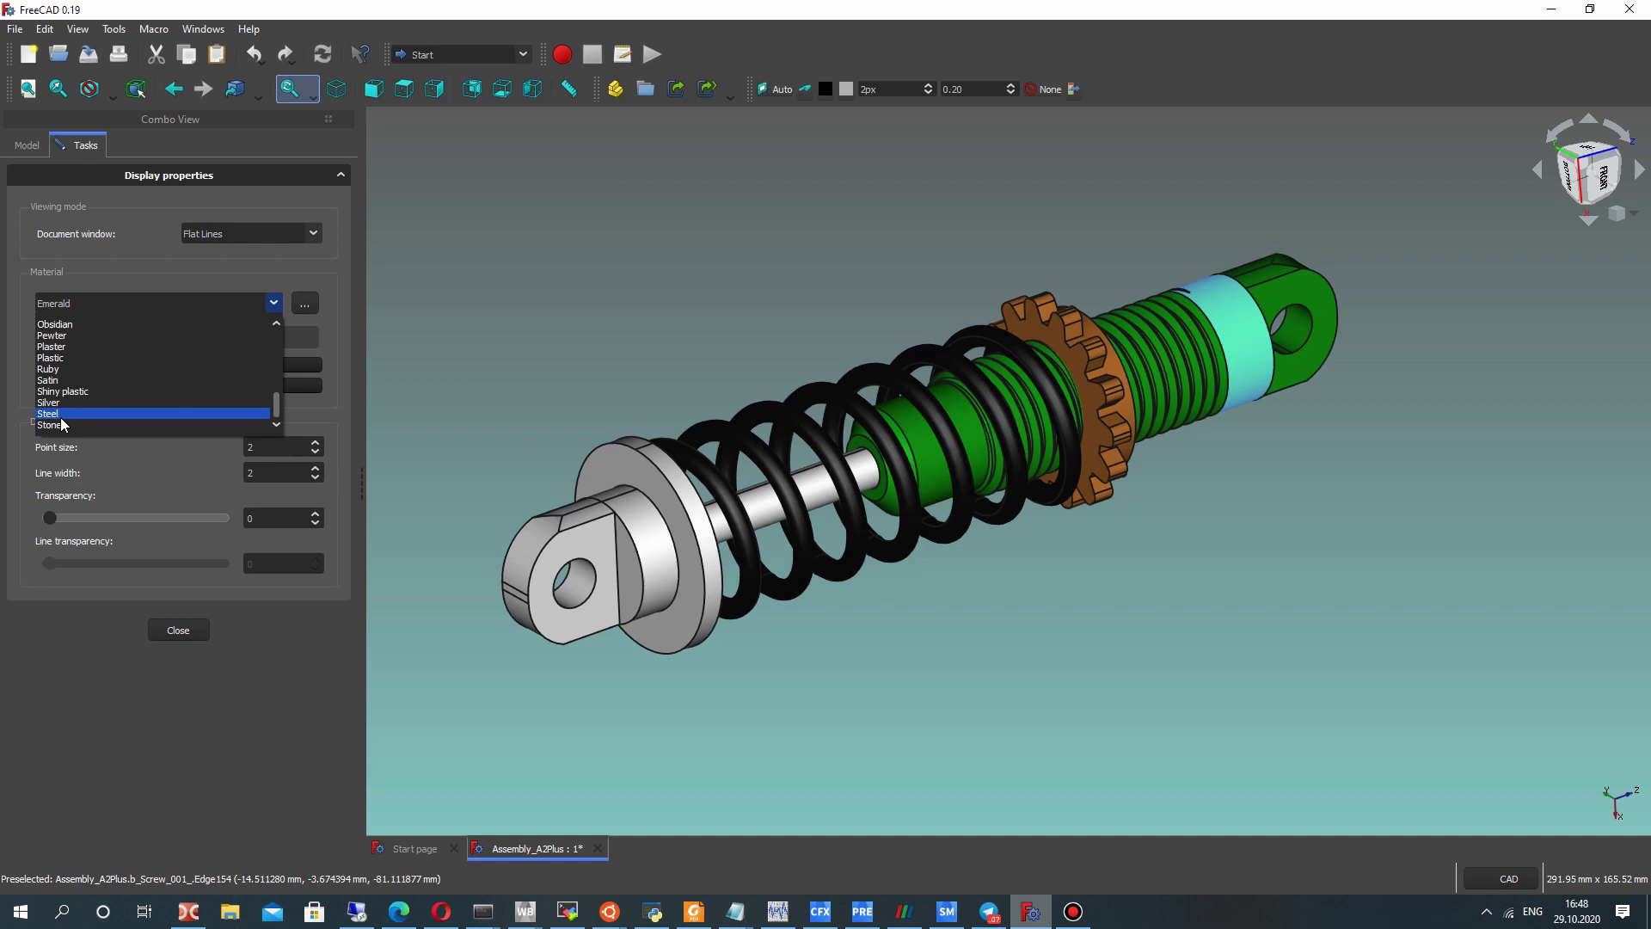
{"action": "left_click", "coordinate": [61, 413]}
{"action": "left_click", "coordinate": [668, 259]}
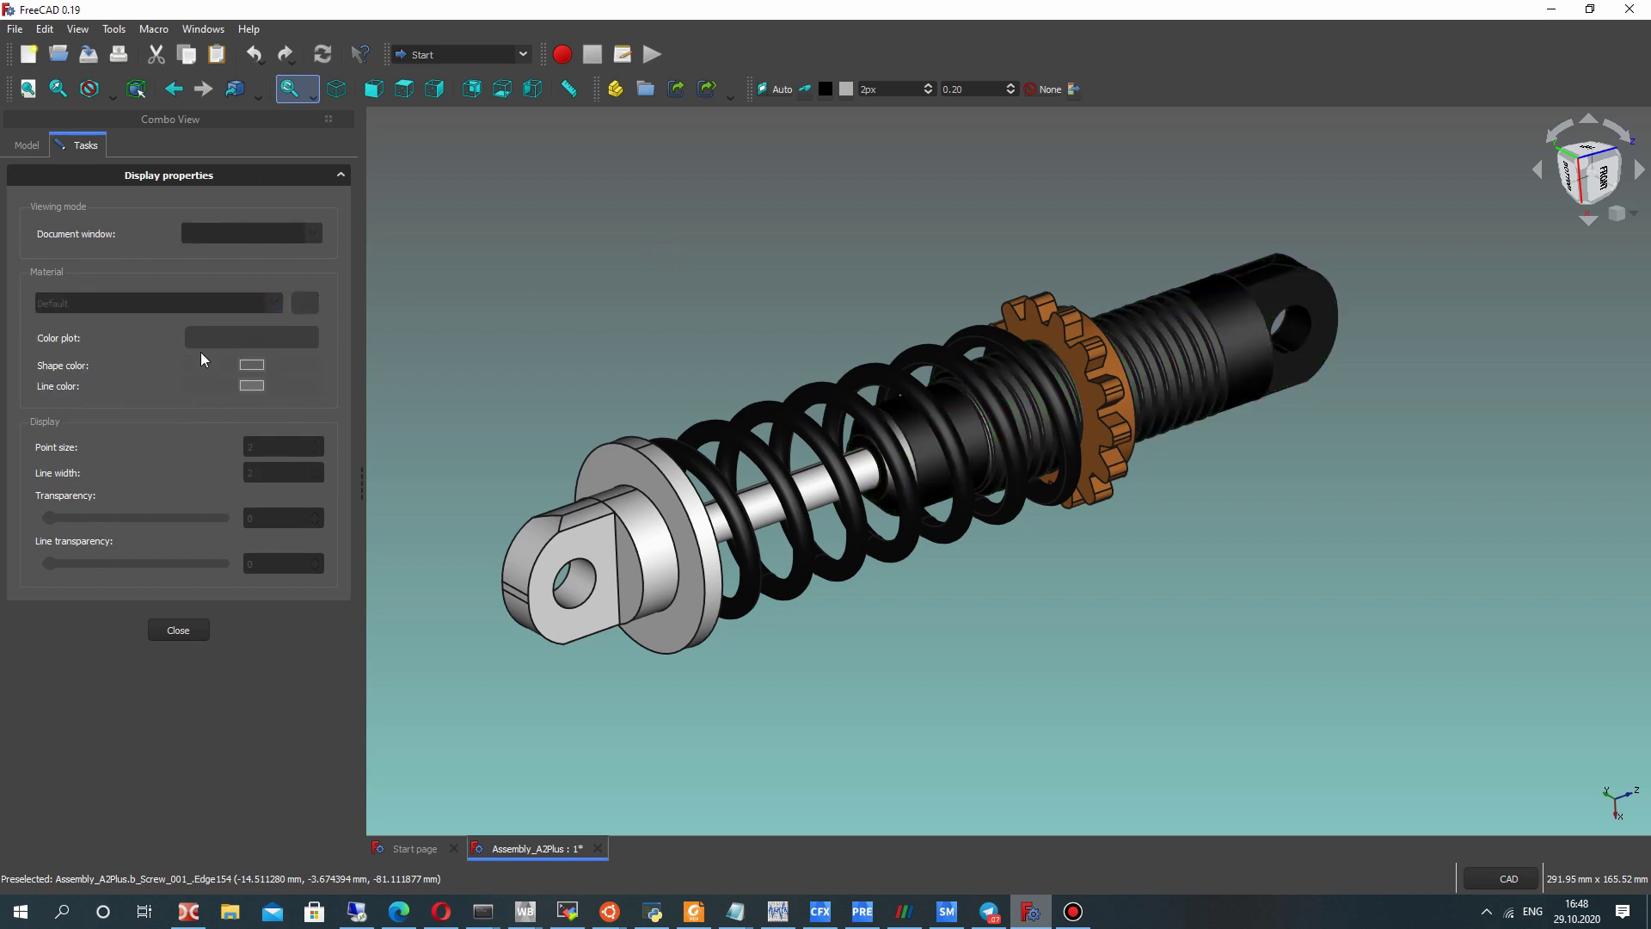
{"action": "left_click", "coordinate": [1227, 342]}
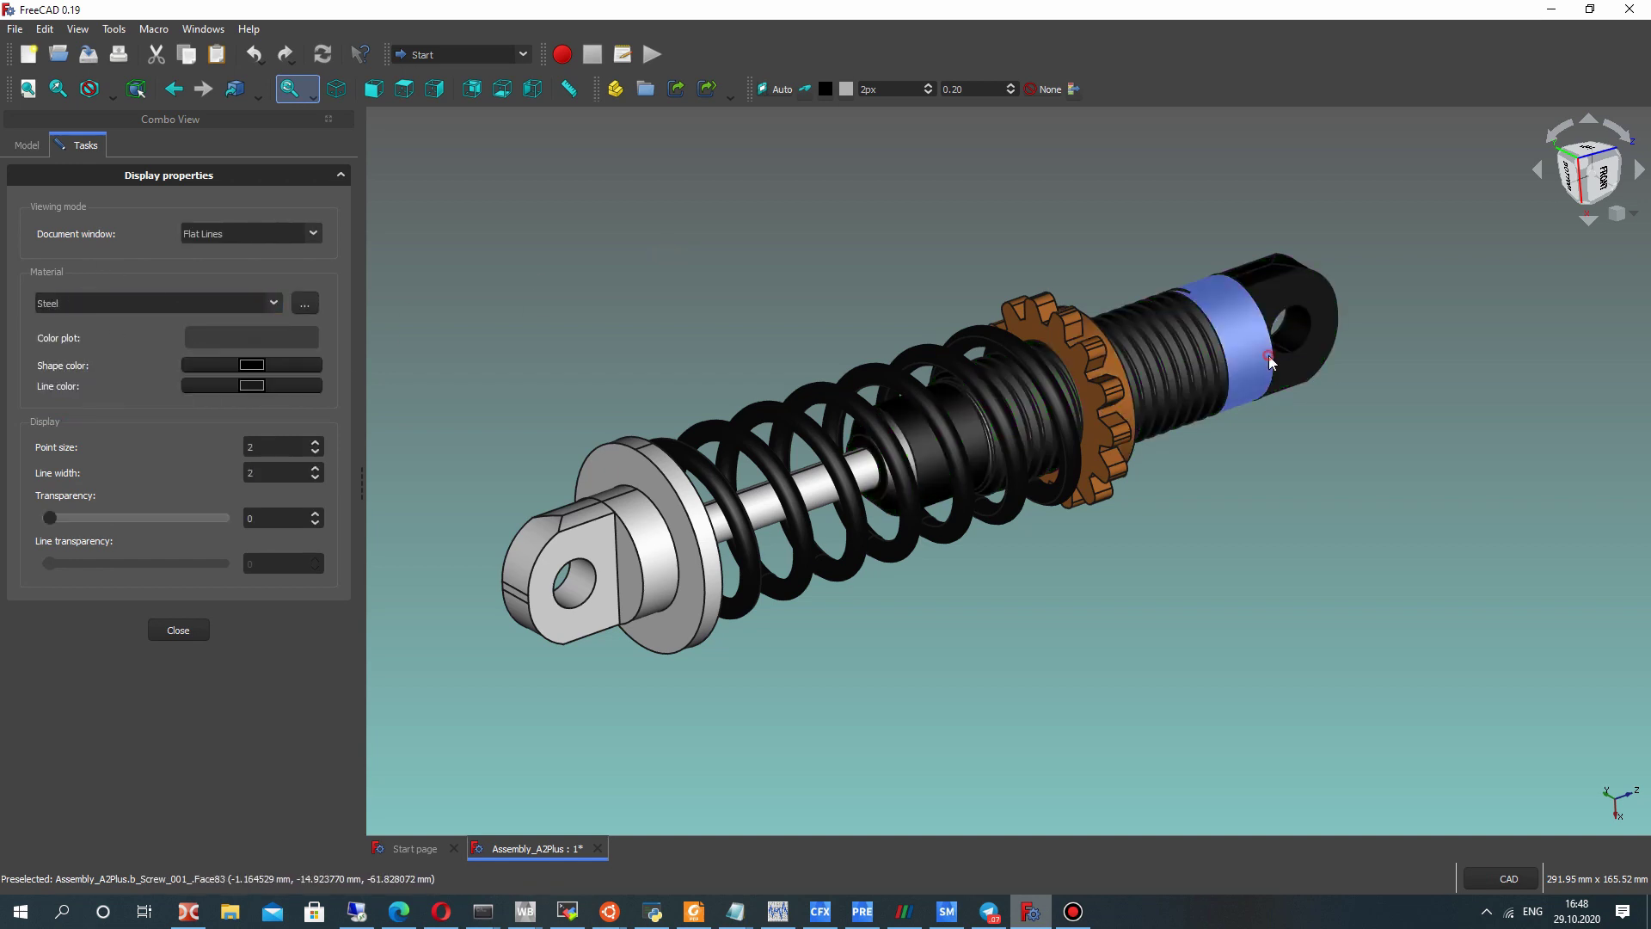
{"action": "left_click", "coordinate": [119, 303]}
{"action": "scroll", "coordinate": [117, 355], "scroll_direction": "up", "scroll_amount": 3}
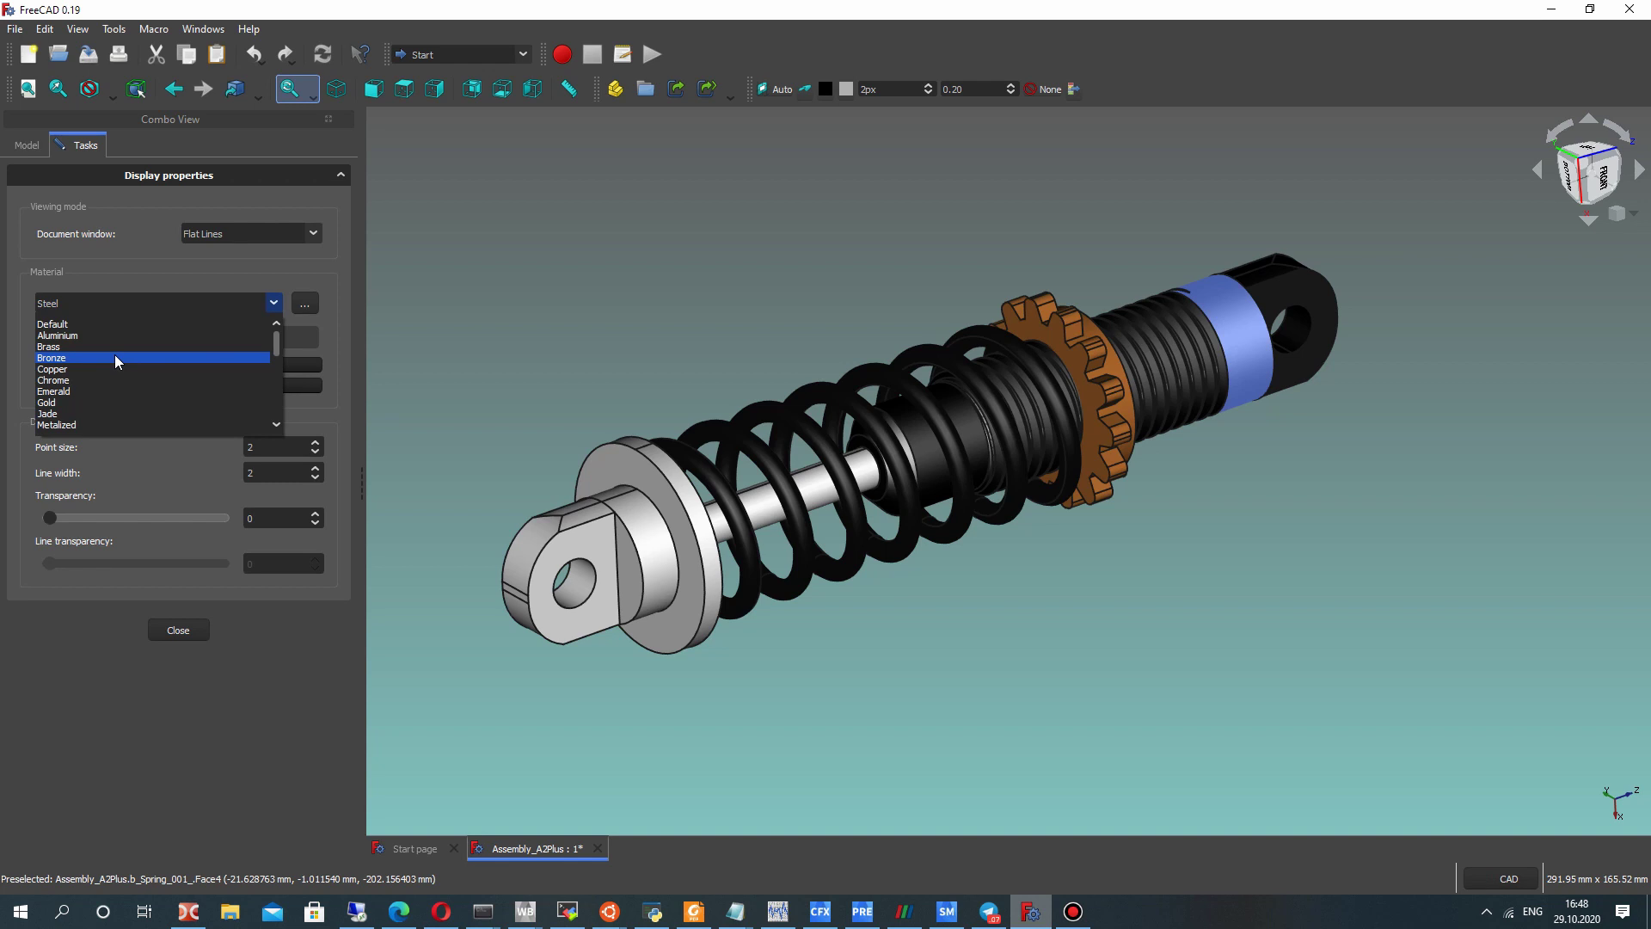
{"action": "left_click", "coordinate": [73, 338]}
{"action": "left_click", "coordinate": [691, 237]}
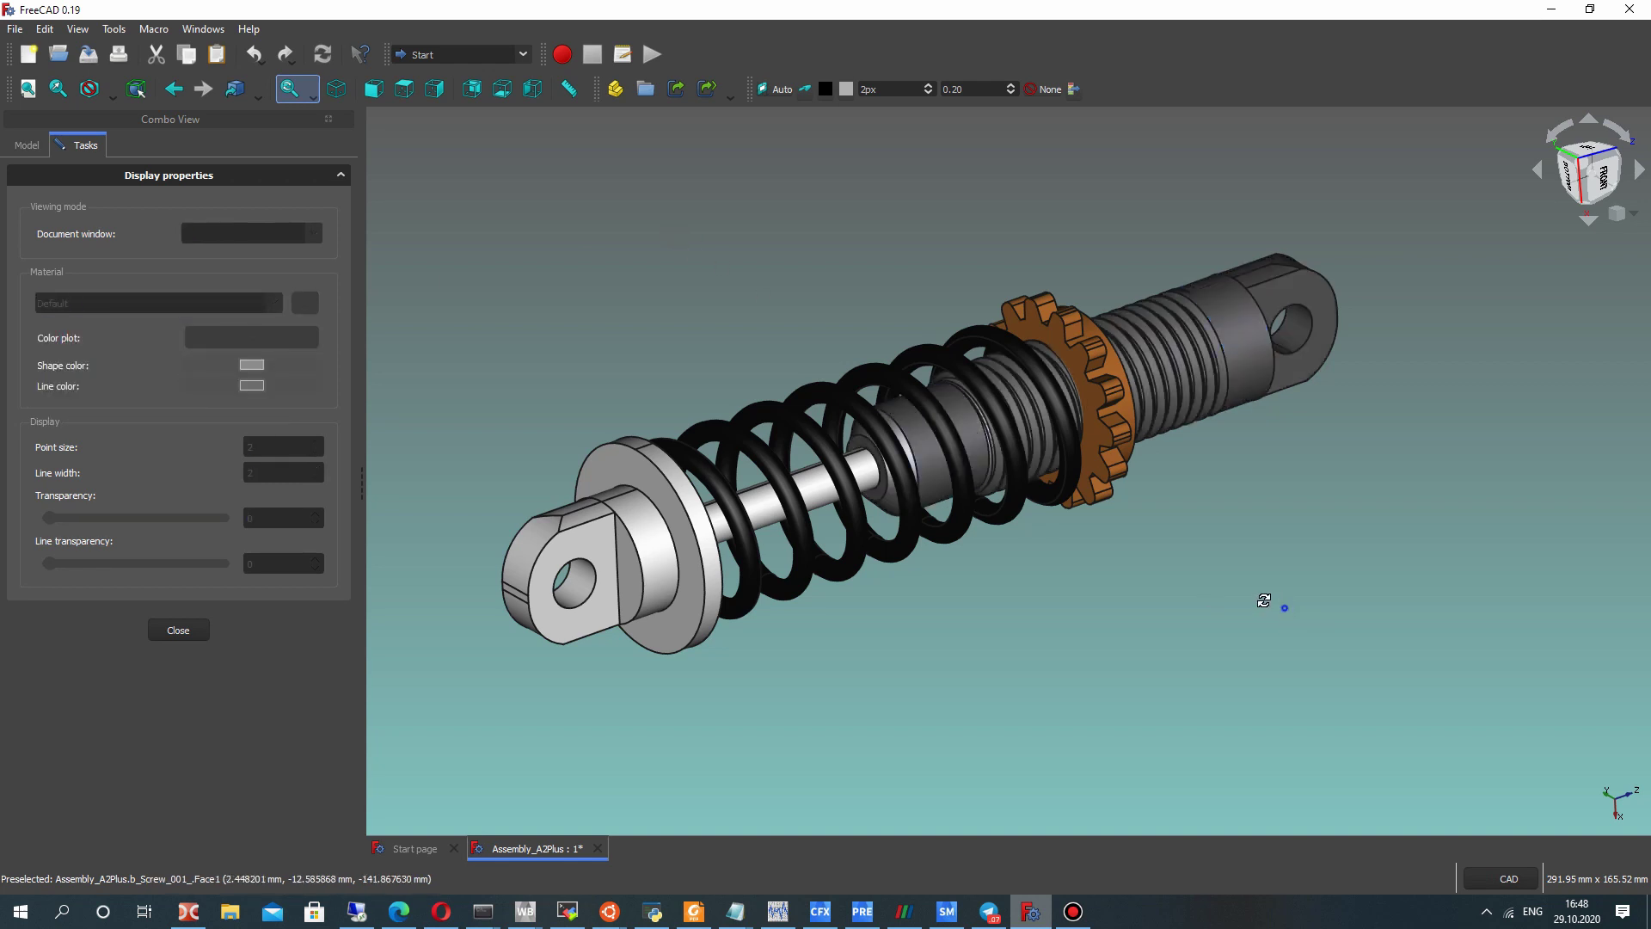
Raise the screw's transparency to preview it, then return it to fully opaque.
{"action": "mouse_move", "coordinate": [1265, 600]}
{"action": "middle_mouse_down"}
{"action": "mouse_move", "coordinate": [1041, 623]}
{"action": "mouse_move", "coordinate": [1307, 597]}
{"action": "mouse_move", "coordinate": [1041, 345]}
{"action": "middle_mouse_up"}
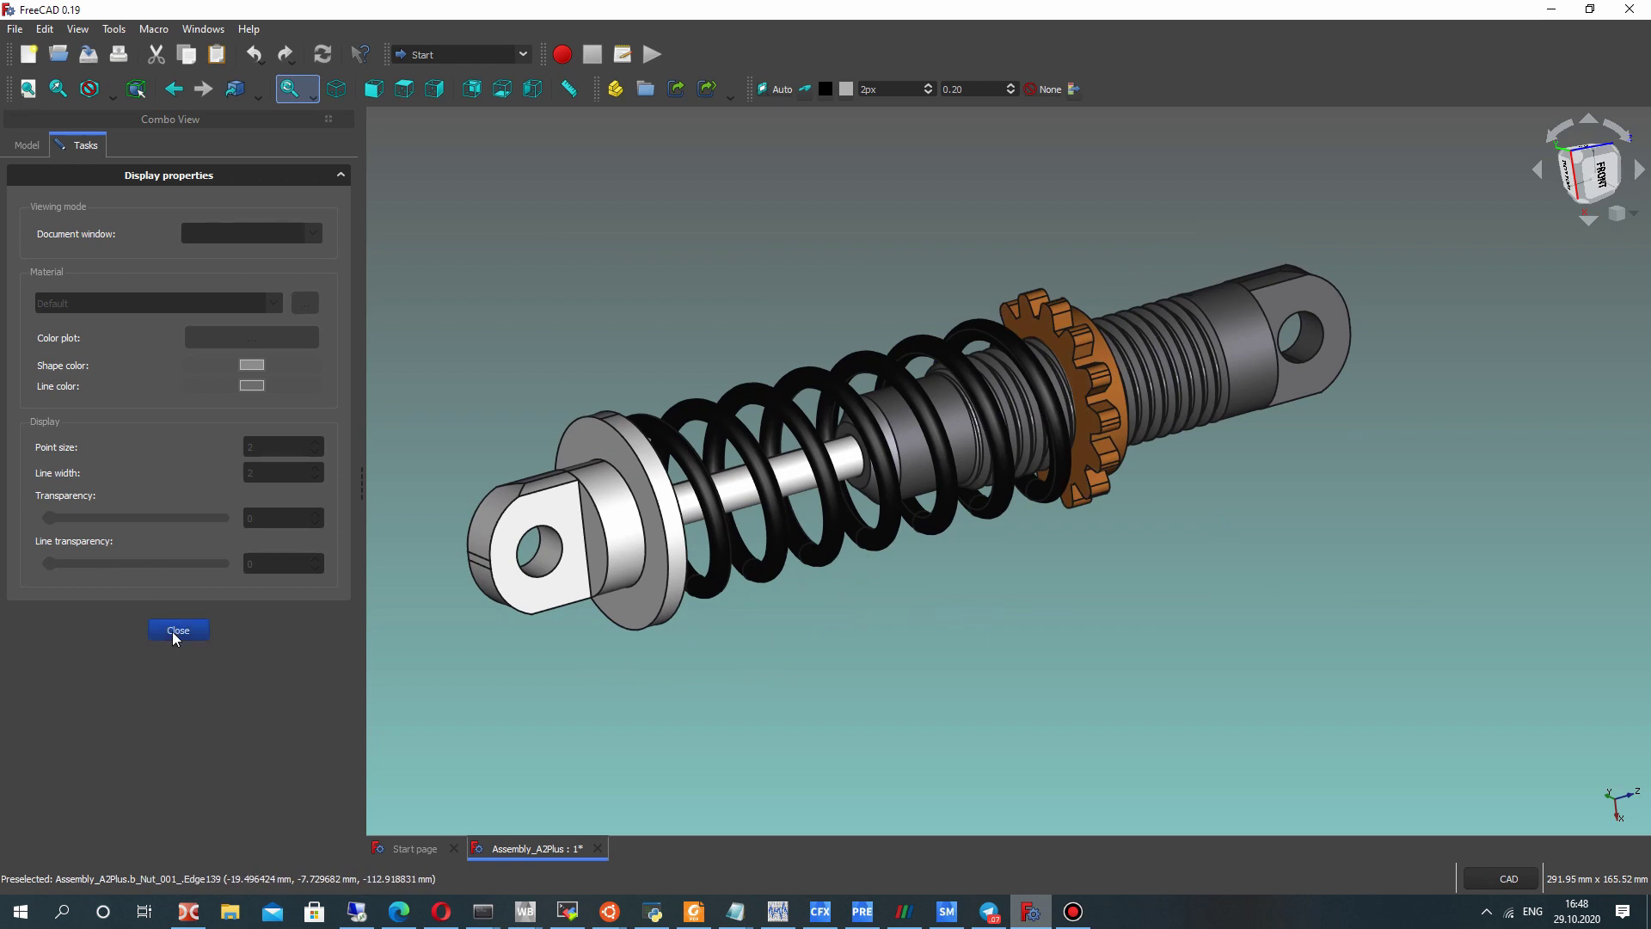
{"action": "left_click", "coordinate": [1232, 357]}
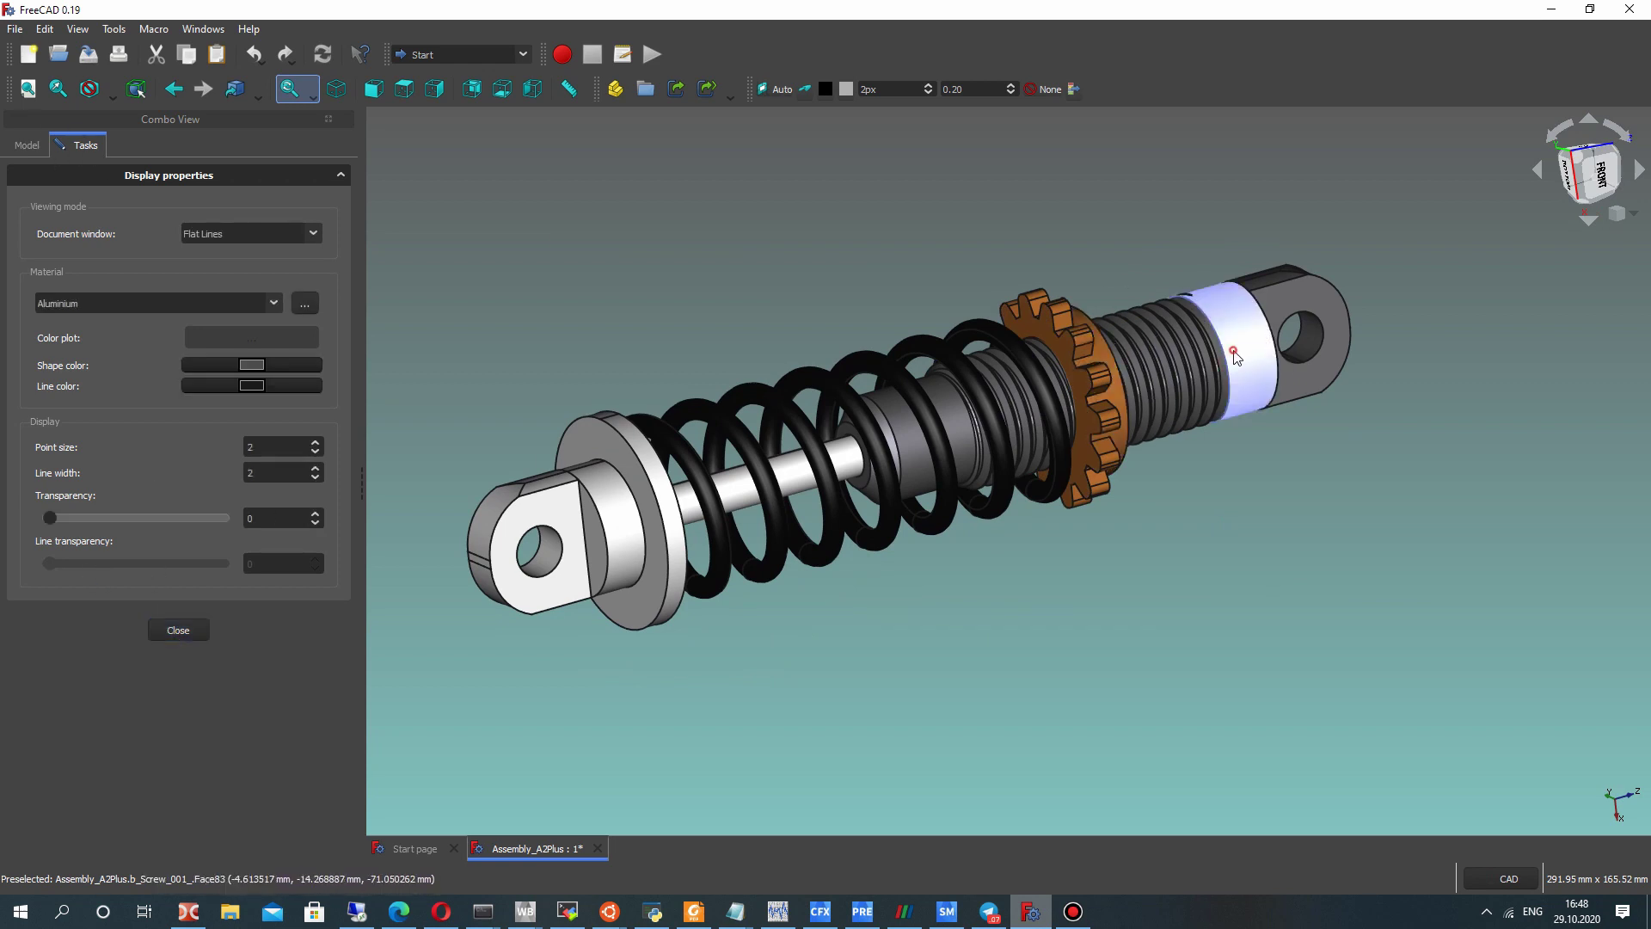
{"action": "left_click_drag", "start_coordinate": [50, 520], "coordinate": [140, 519]}
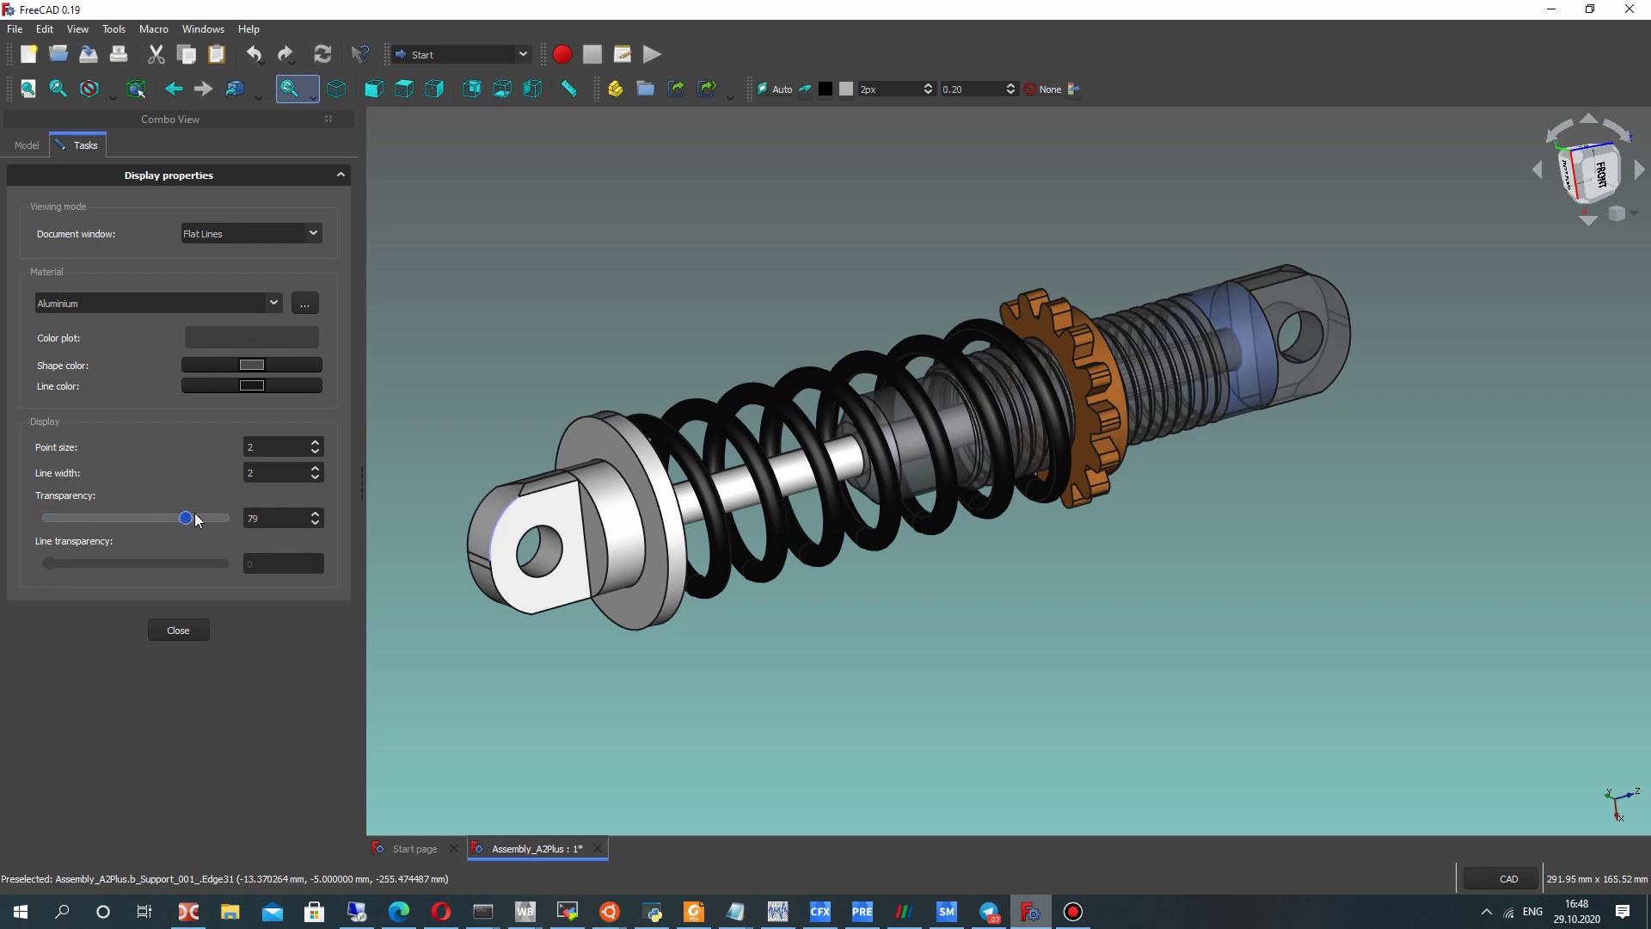
{"action": "mouse_move", "coordinate": [995, 615]}
{"action": "middle_mouse_down"}
{"action": "mouse_move", "coordinate": [1050, 545]}
{"action": "mouse_move", "coordinate": [758, 557]}
{"action": "mouse_move", "coordinate": [1255, 459]}
{"action": "mouse_move", "coordinate": [1154, 342]}
{"action": "mouse_move", "coordinate": [1065, 555]}
{"action": "mouse_move", "coordinate": [1020, 575]}
{"action": "middle_mouse_up"}
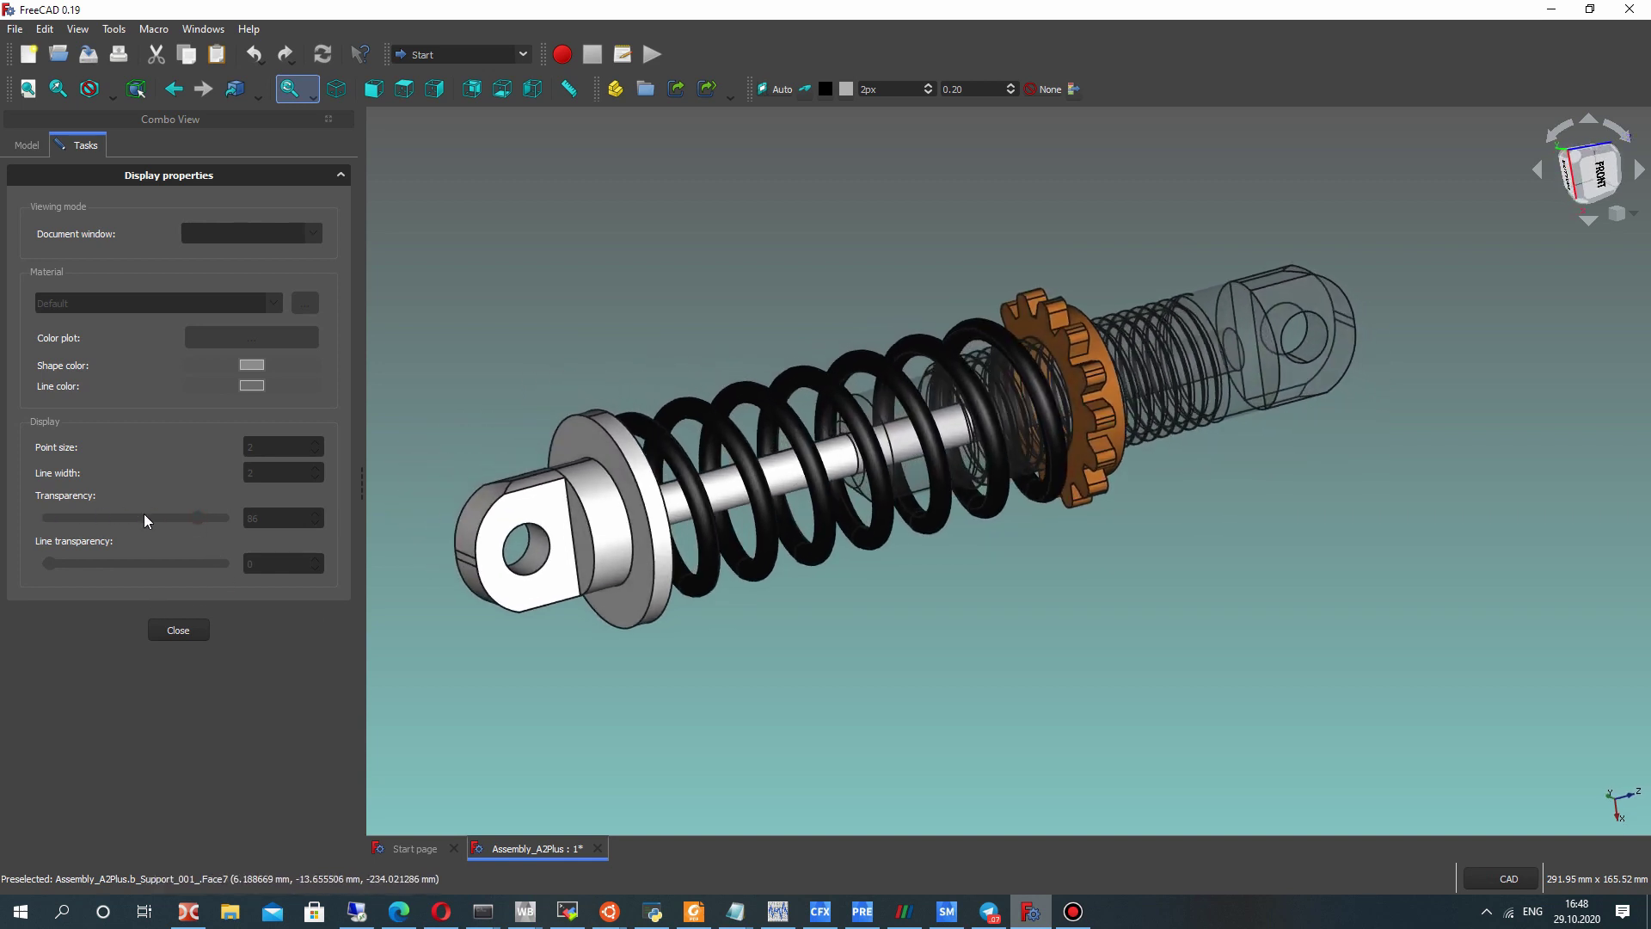
{"action": "left_click", "coordinate": [1257, 343]}
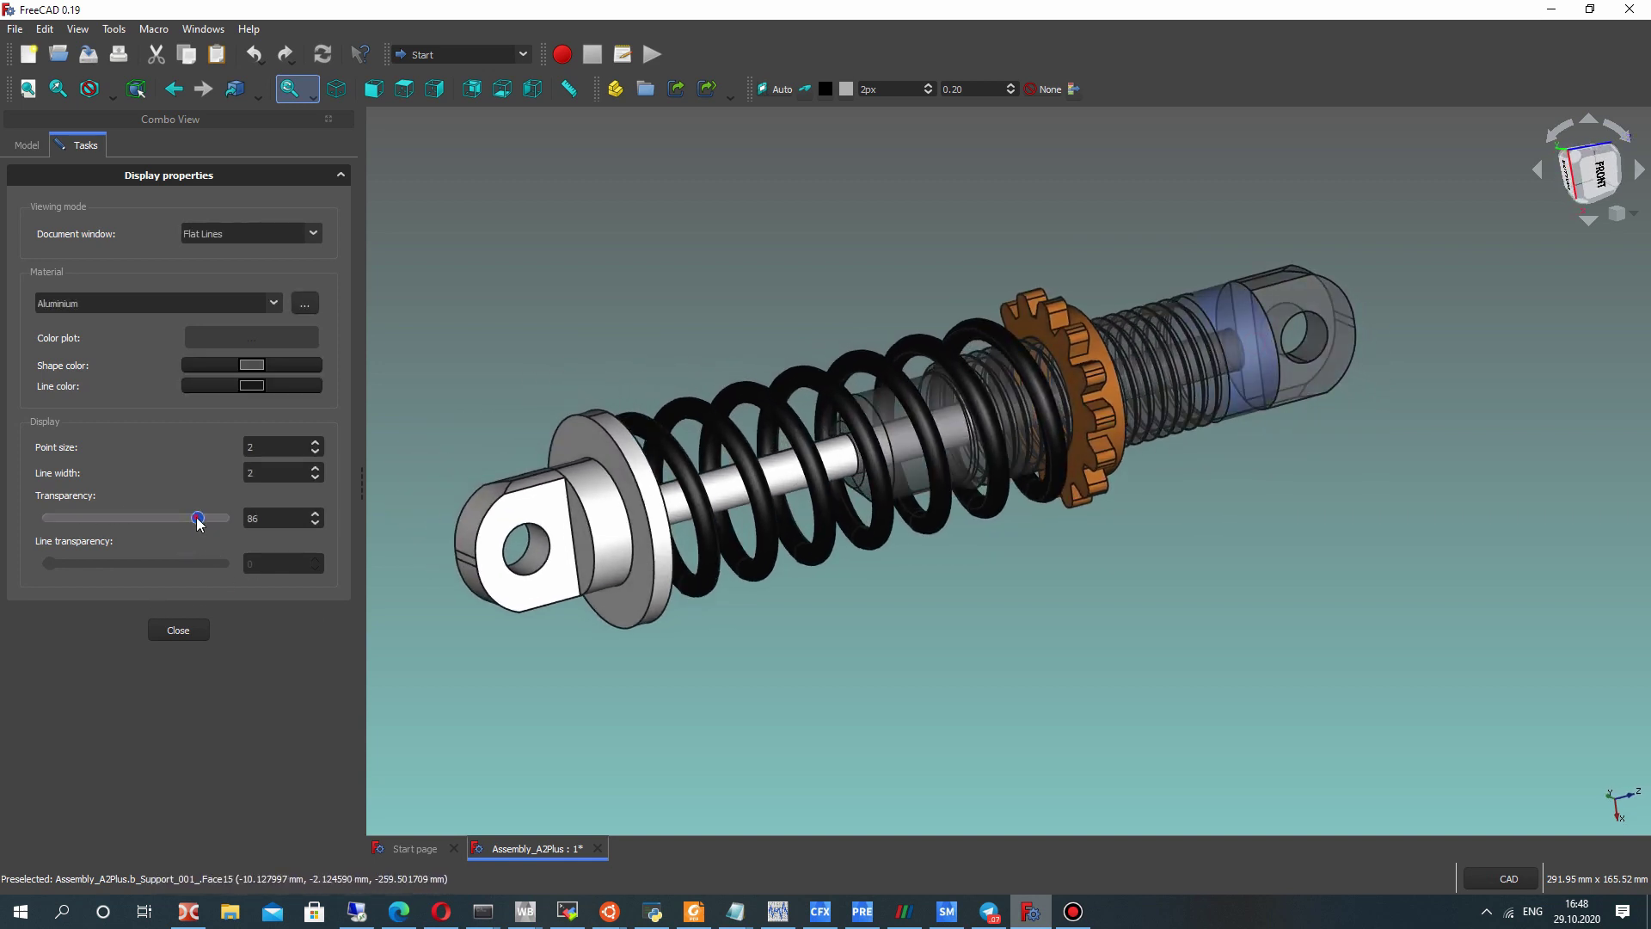
{"action": "left_click_drag", "start_coordinate": [198, 520], "coordinate": [9, 500]}
{"action": "left_click", "coordinate": [1194, 636]}
{"action": "middle_click_drag", "start_coordinate": [915, 537], "coordinate": [1080, 567]}
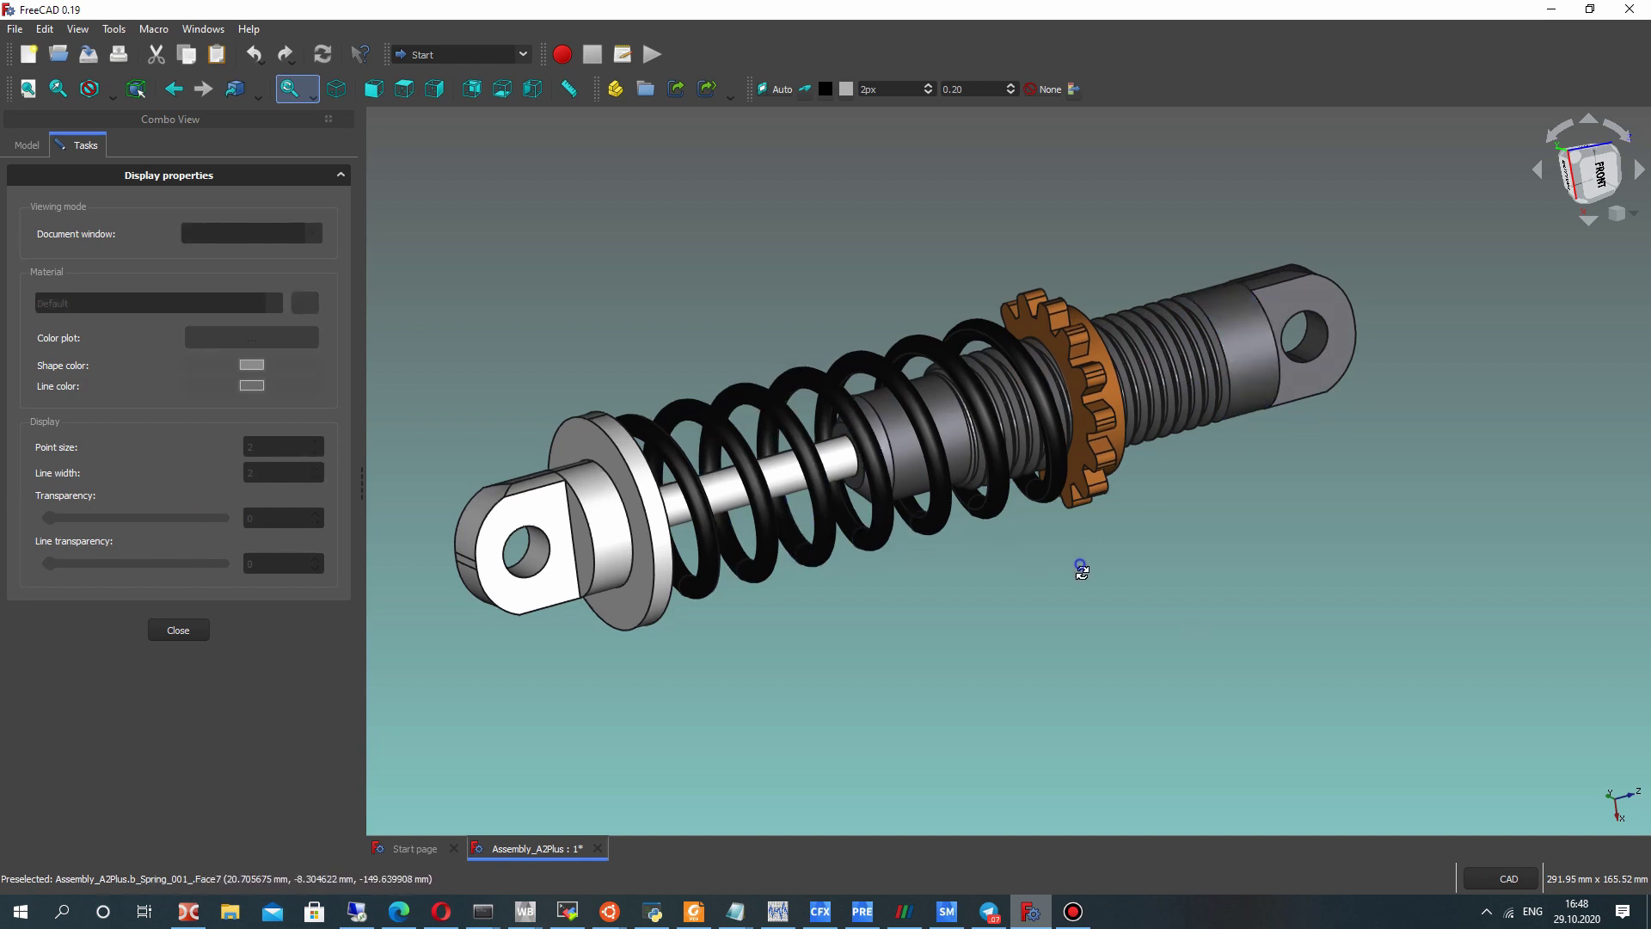
Close display properties, switch the draw style to Shaded, and pick the A2plus workbench.
{"action": "left_click", "coordinate": [184, 633]}
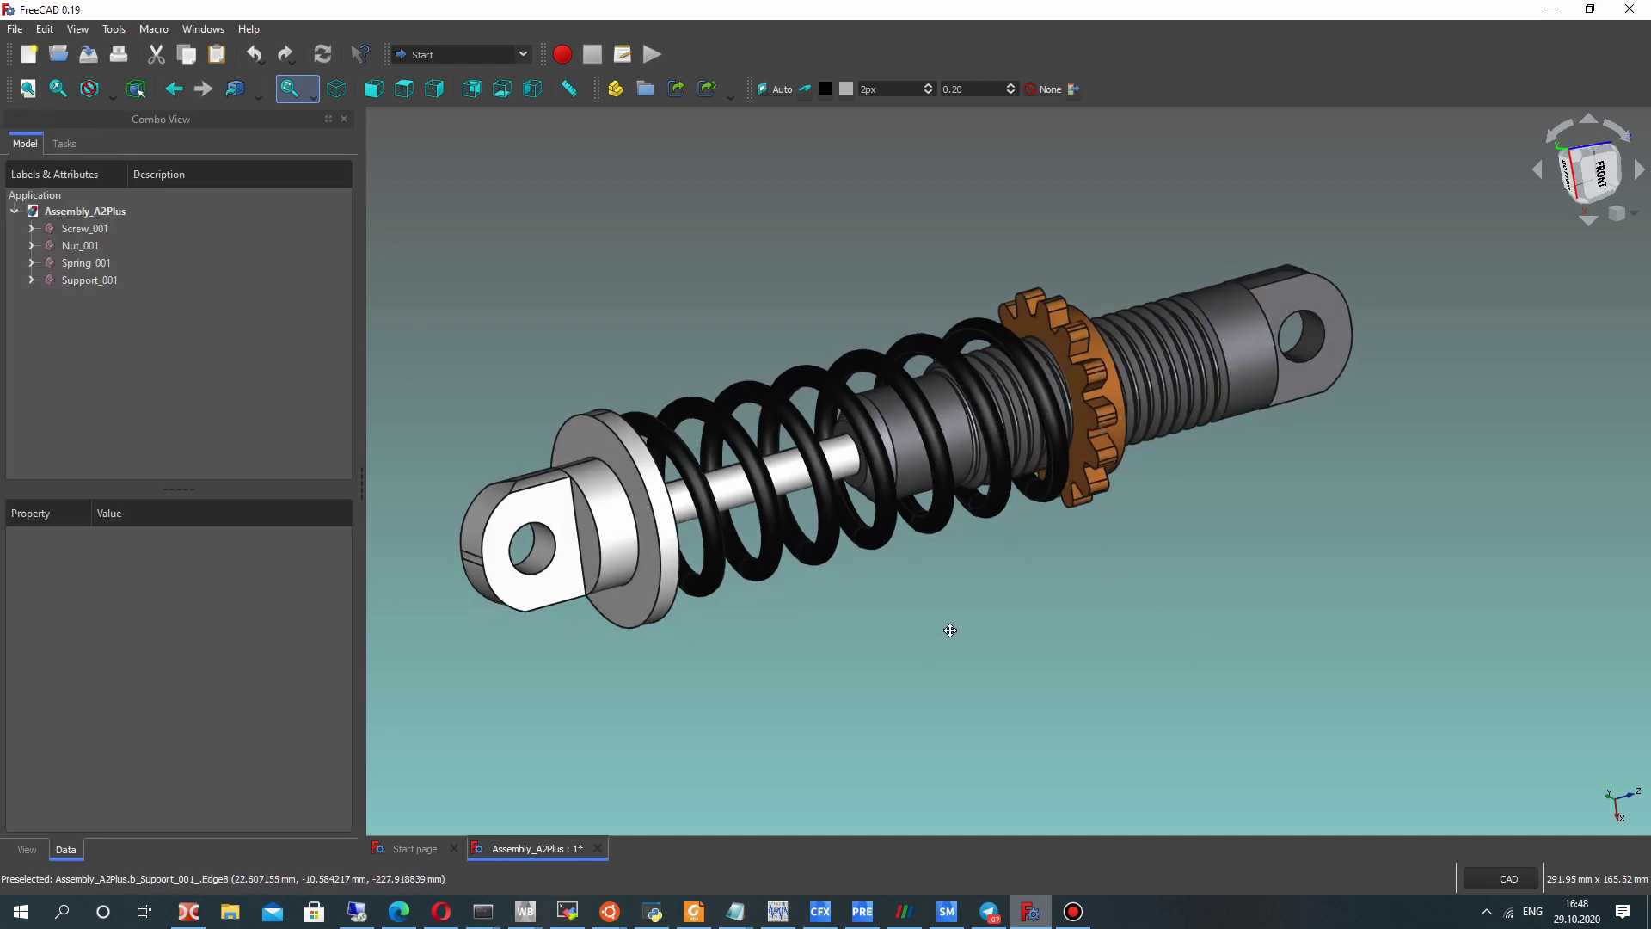
{"action": "mouse_move", "coordinate": [950, 628]}
{"action": "middle_mouse_down"}
{"action": "mouse_move", "coordinate": [1103, 621]}
{"action": "mouse_move", "coordinate": [1064, 612]}
{"action": "middle_mouse_up"}
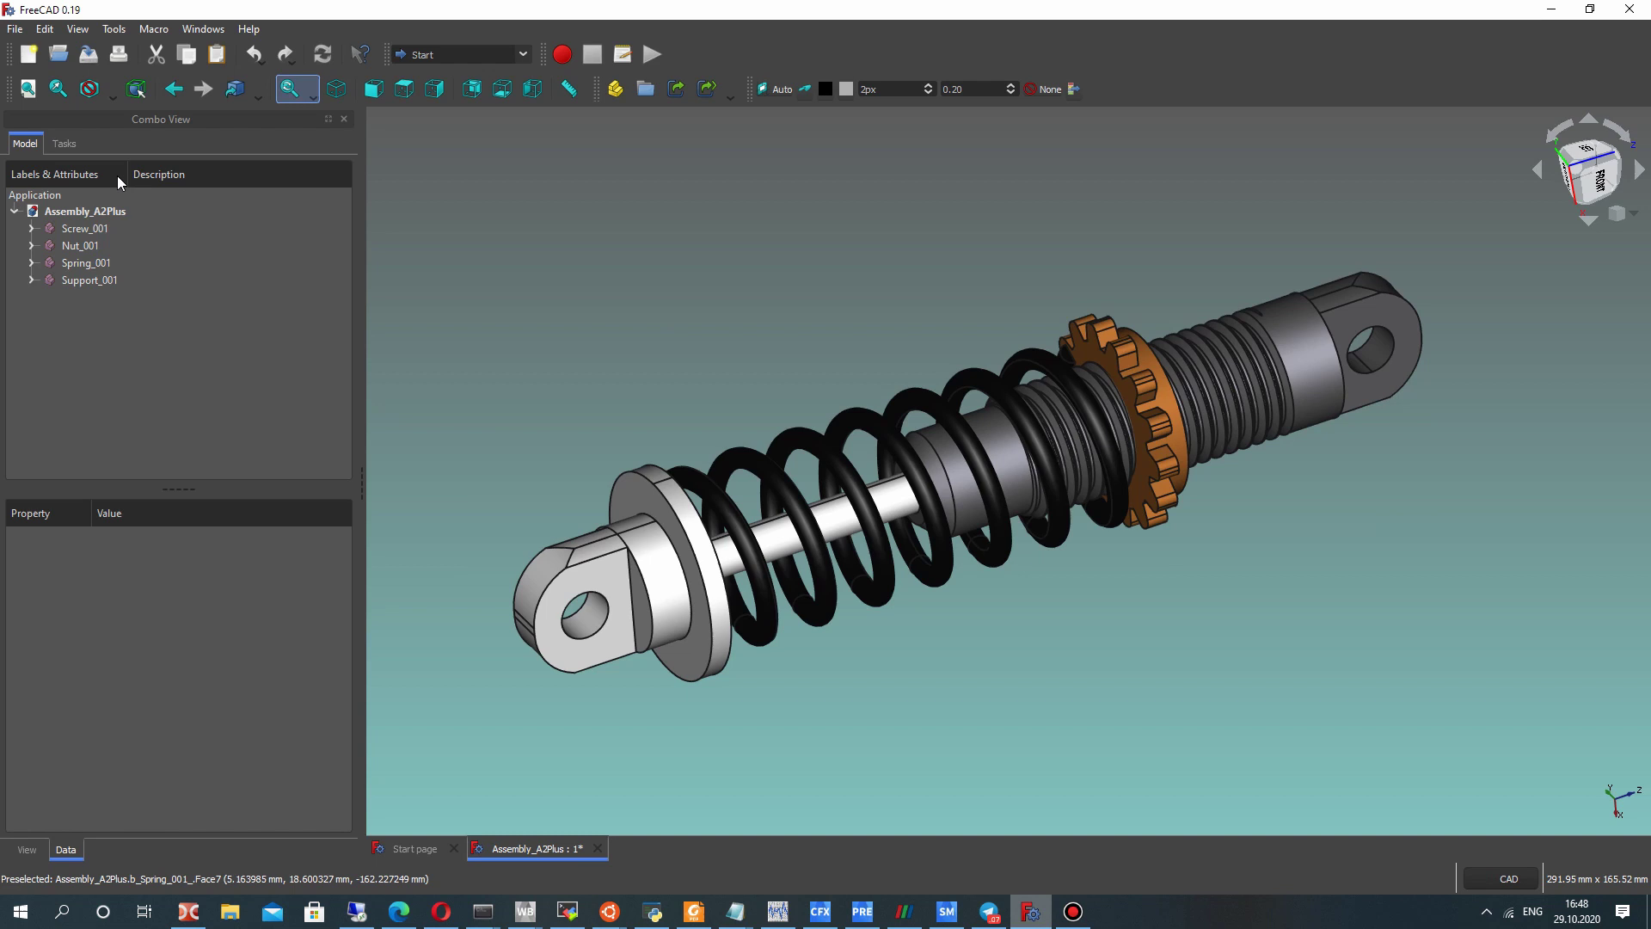
{"action": "left_click", "coordinate": [114, 91]}
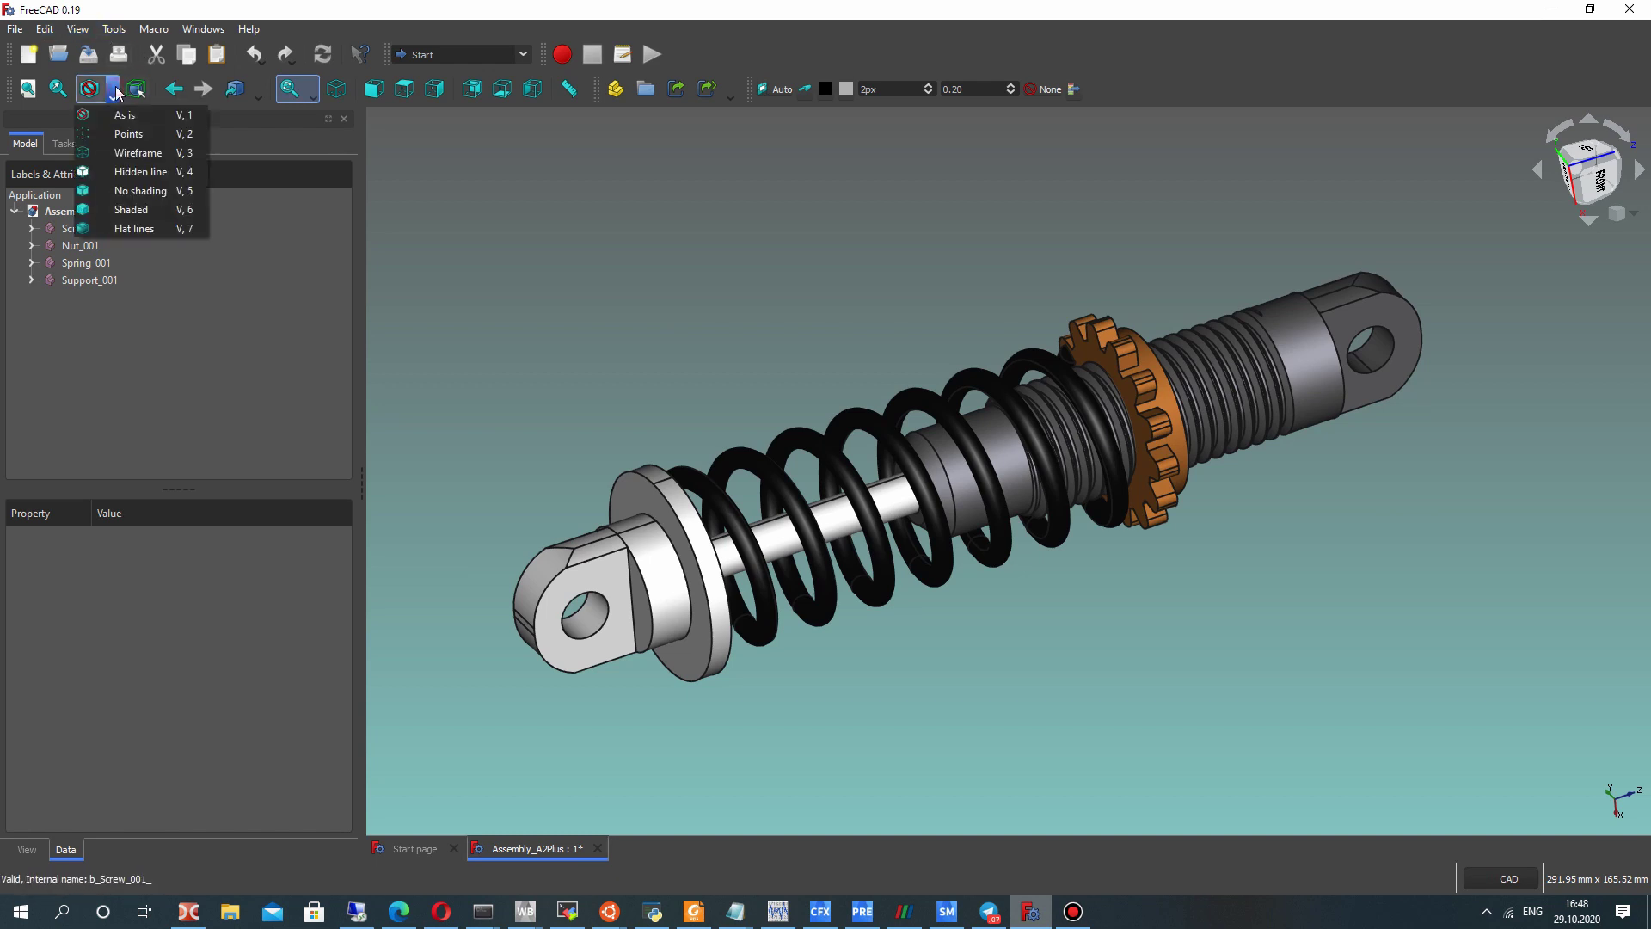
{"action": "left_click", "coordinate": [116, 210]}
{"action": "mouse_move", "coordinate": [592, 290]}
{"action": "middle_mouse_down"}
{"action": "mouse_move", "coordinate": [719, 266]}
{"action": "mouse_move", "coordinate": [1170, 369]}
{"action": "middle_mouse_up"}
{"action": "scroll", "coordinate": [1003, 419], "scroll_direction": "up", "scroll_amount": 5}
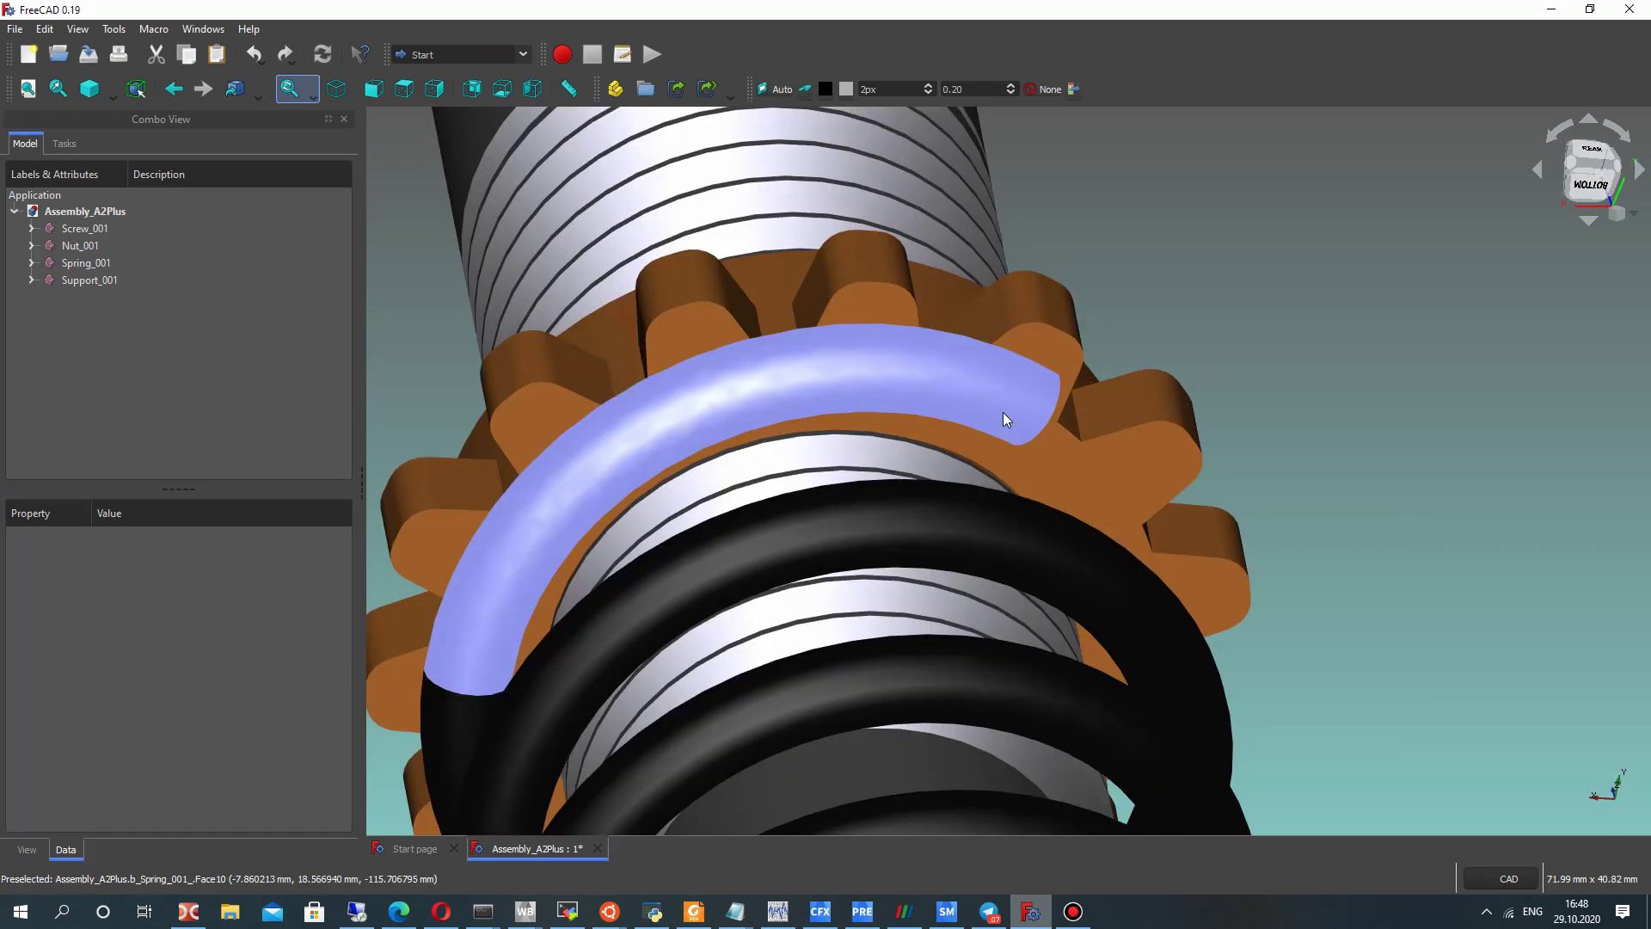
{"action": "scroll", "coordinate": [1003, 420], "scroll_direction": "down", "scroll_amount": 5}
{"action": "mouse_move", "coordinate": [997, 406]}
{"action": "middle_mouse_down"}
{"action": "mouse_move", "coordinate": [977, 296]}
{"action": "mouse_move", "coordinate": [981, 370]}
{"action": "mouse_move", "coordinate": [1014, 423]}
{"action": "mouse_move", "coordinate": [1230, 289]}
{"action": "middle_mouse_up"}
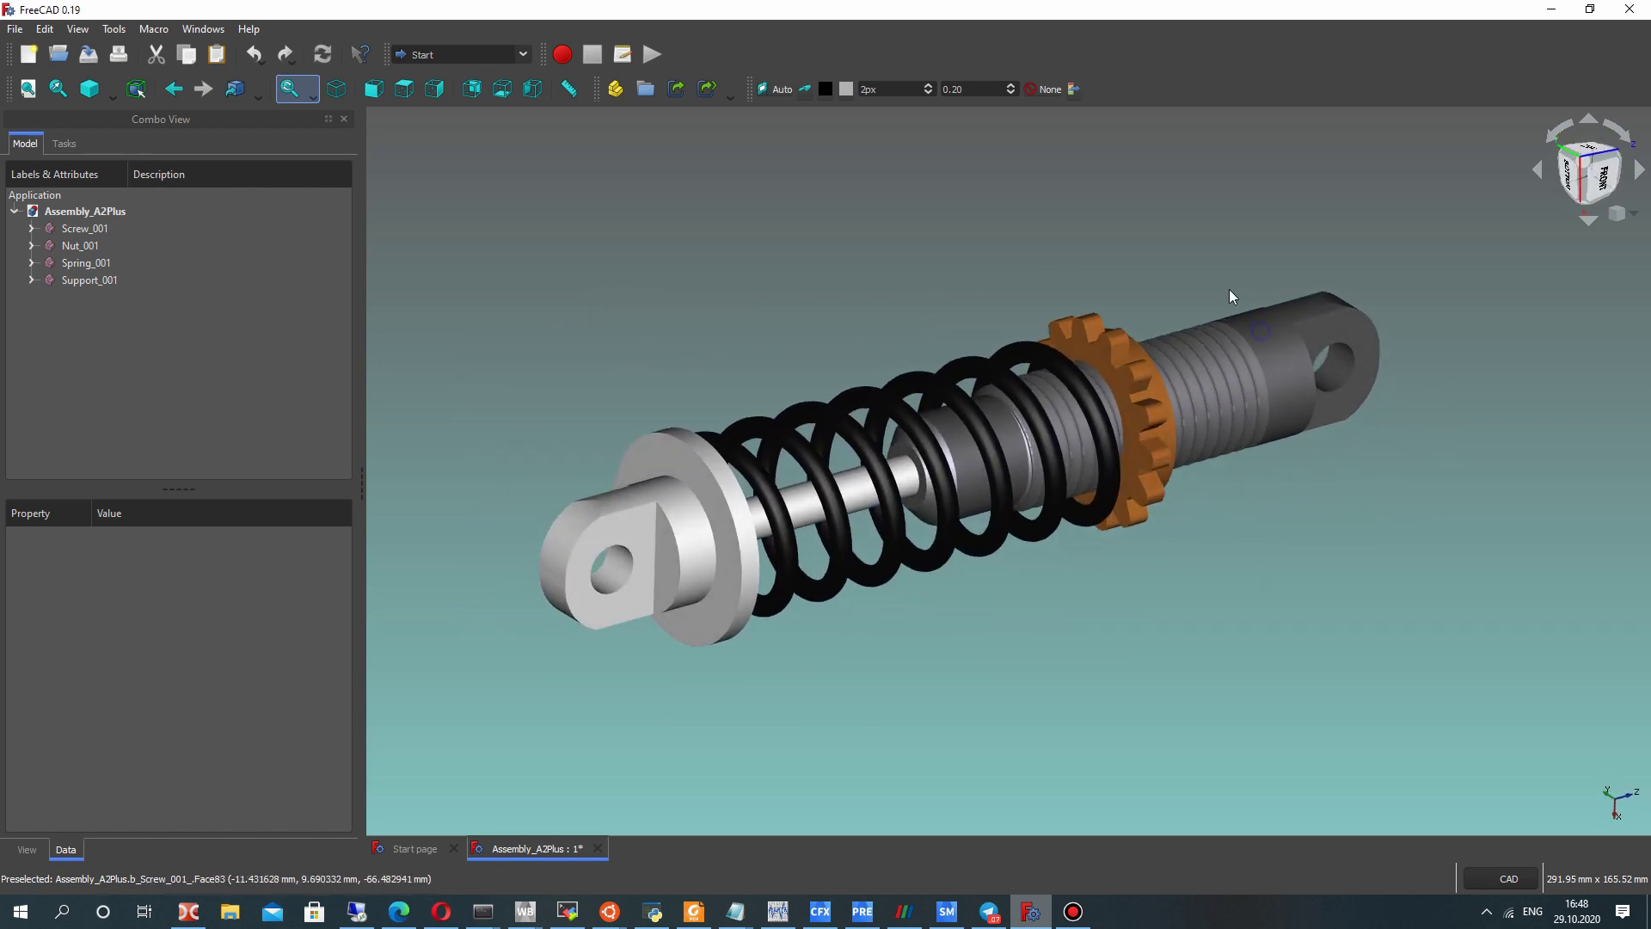
{"action": "left_click", "coordinate": [460, 54]}
{"action": "scroll", "coordinate": [455, 86], "scroll_direction": "up", "scroll_amount": 1}
{"action": "left_click", "coordinate": [445, 62]}
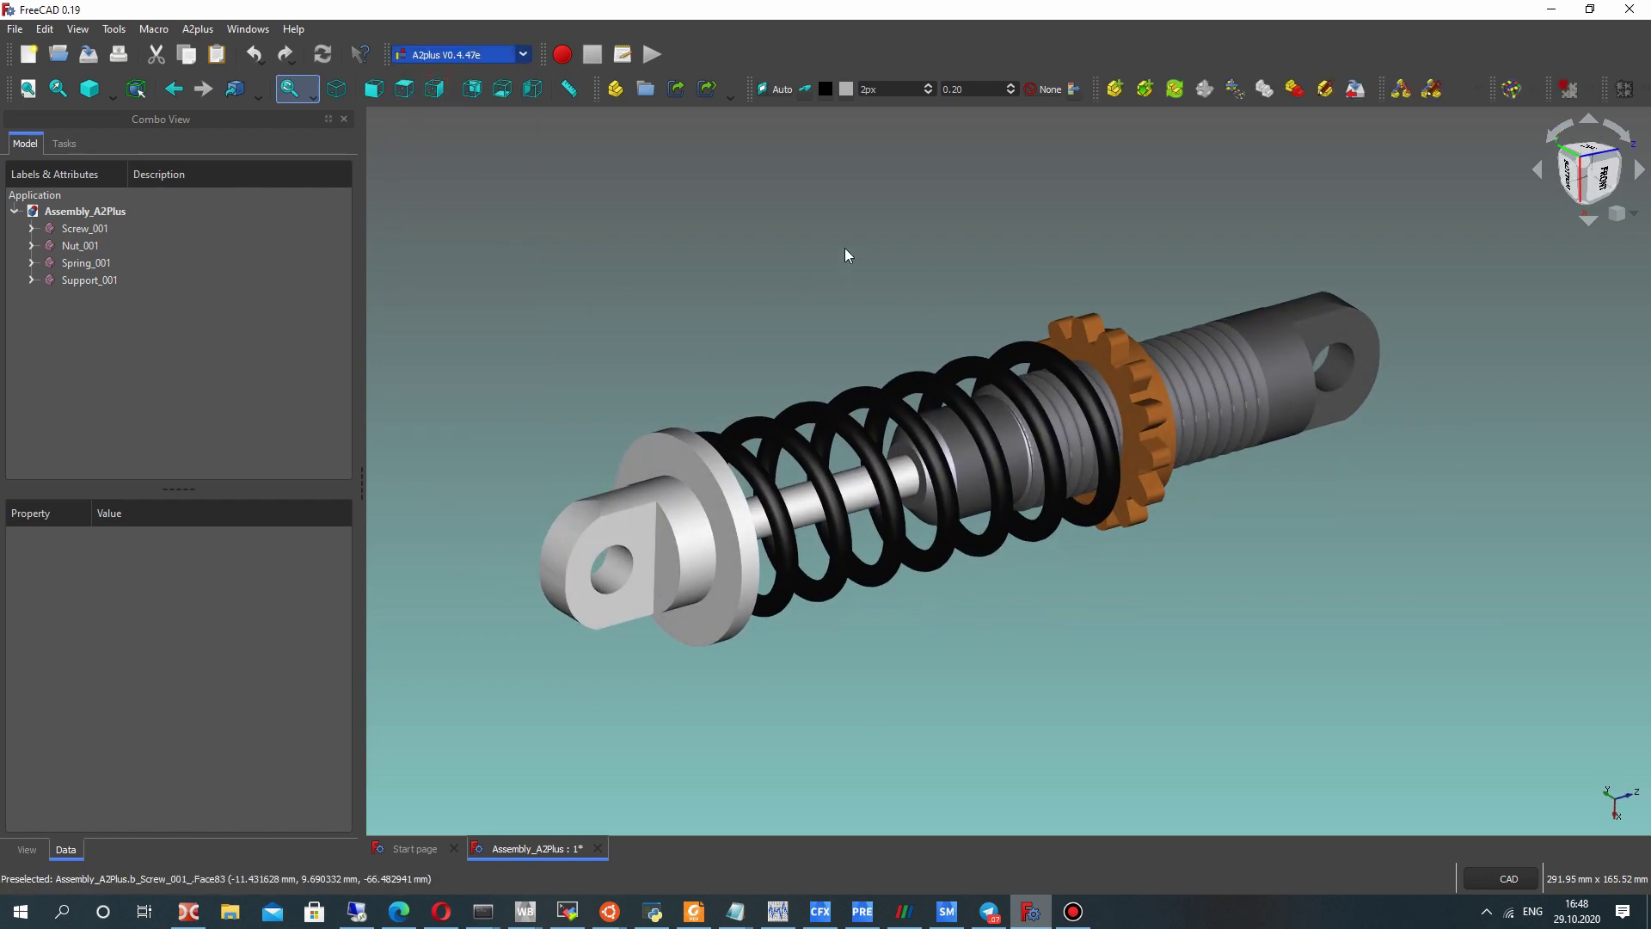
{"action": "left_click", "coordinate": [688, 547]}
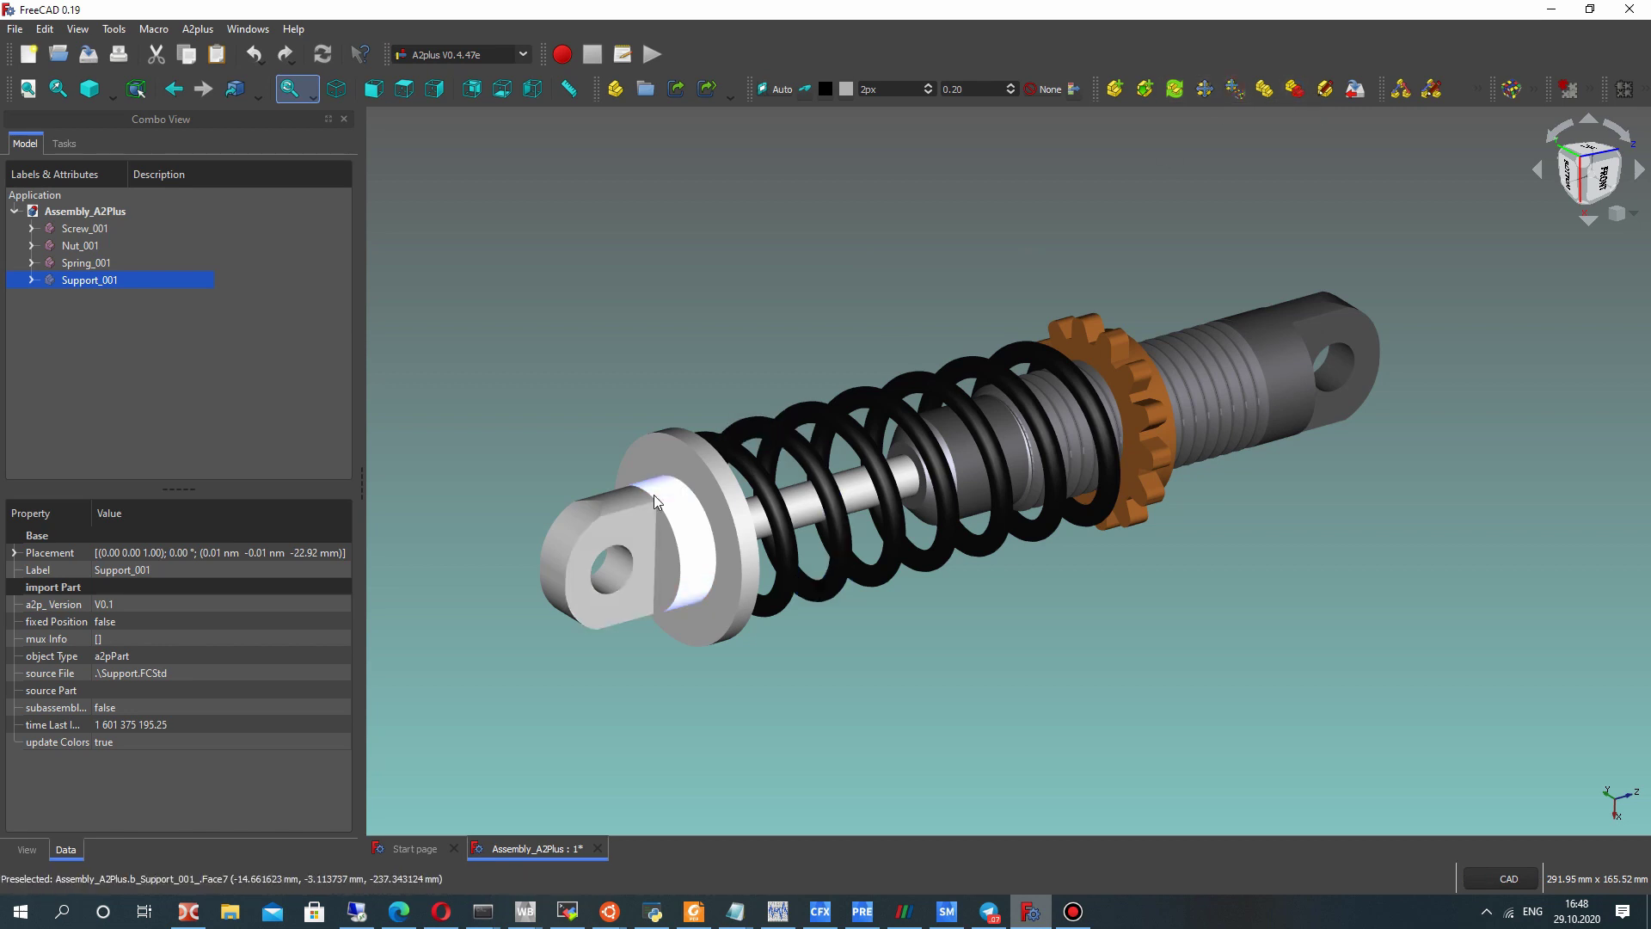
{"action": "mouse_move", "coordinate": [677, 512]}
{"action": "left_mouse_down"}
{"action": "mouse_move", "coordinate": [1325, 372]}
{"action": "mouse_move", "coordinate": [990, 587]}
{"action": "left_mouse_up"}
{"action": "left_click", "coordinate": [849, 517]}
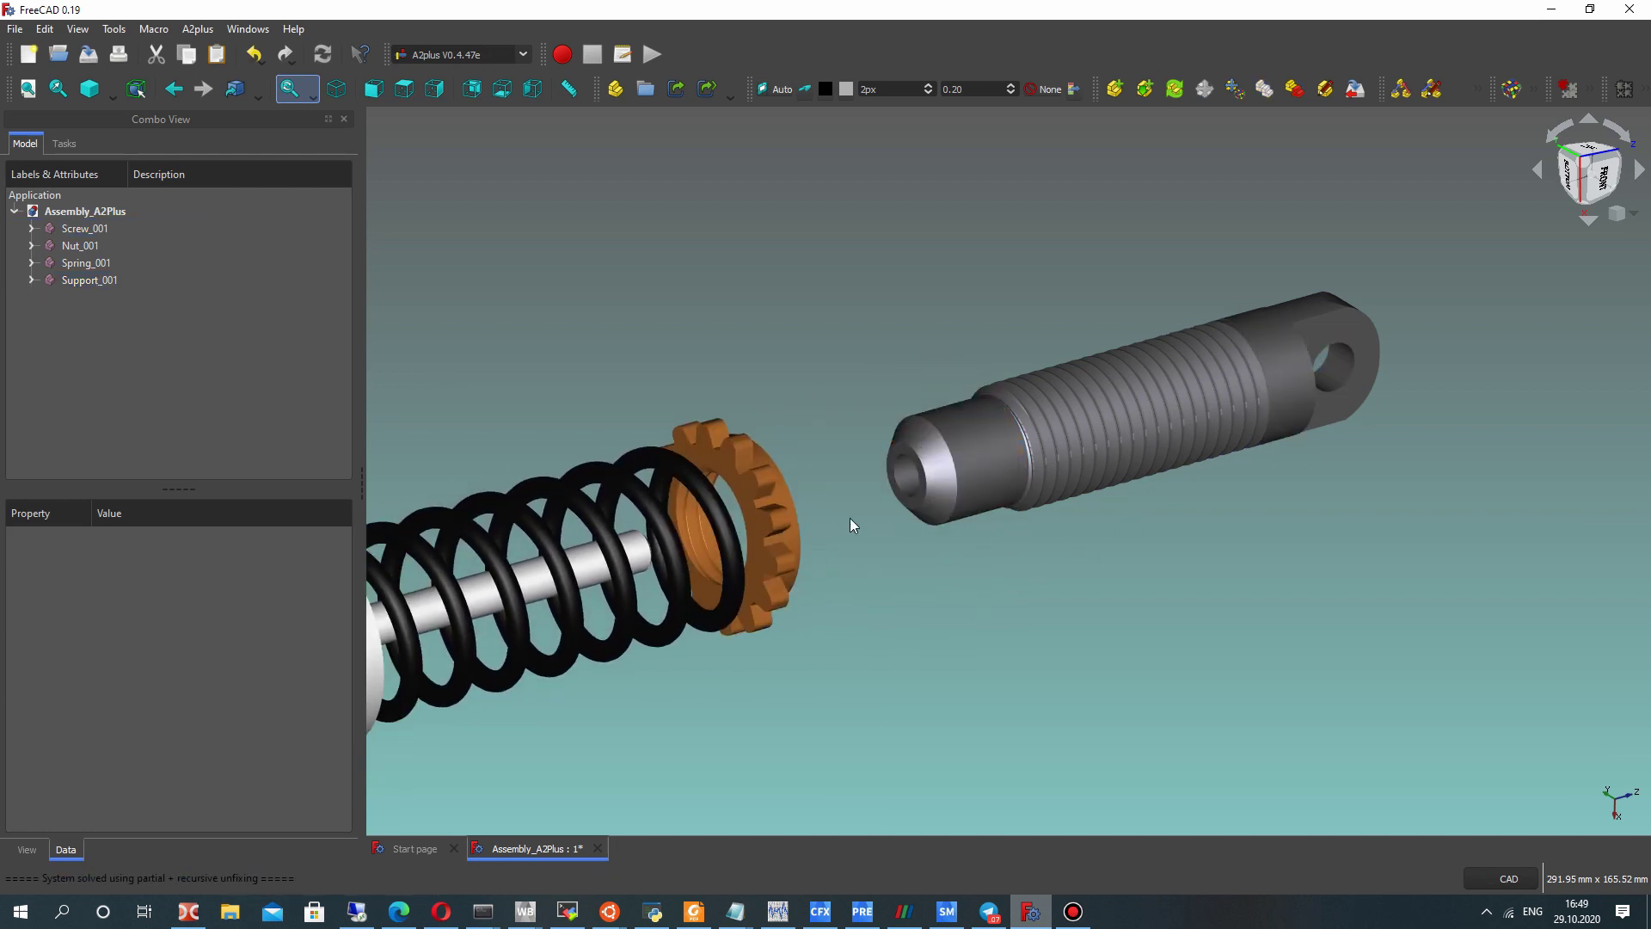
{"action": "scroll", "coordinate": [870, 515], "scroll_direction": "down", "scroll_amount": 3}
{"action": "scroll", "coordinate": [786, 504], "scroll_direction": "up", "scroll_amount": 2}
{"action": "left_click", "coordinate": [822, 472]}
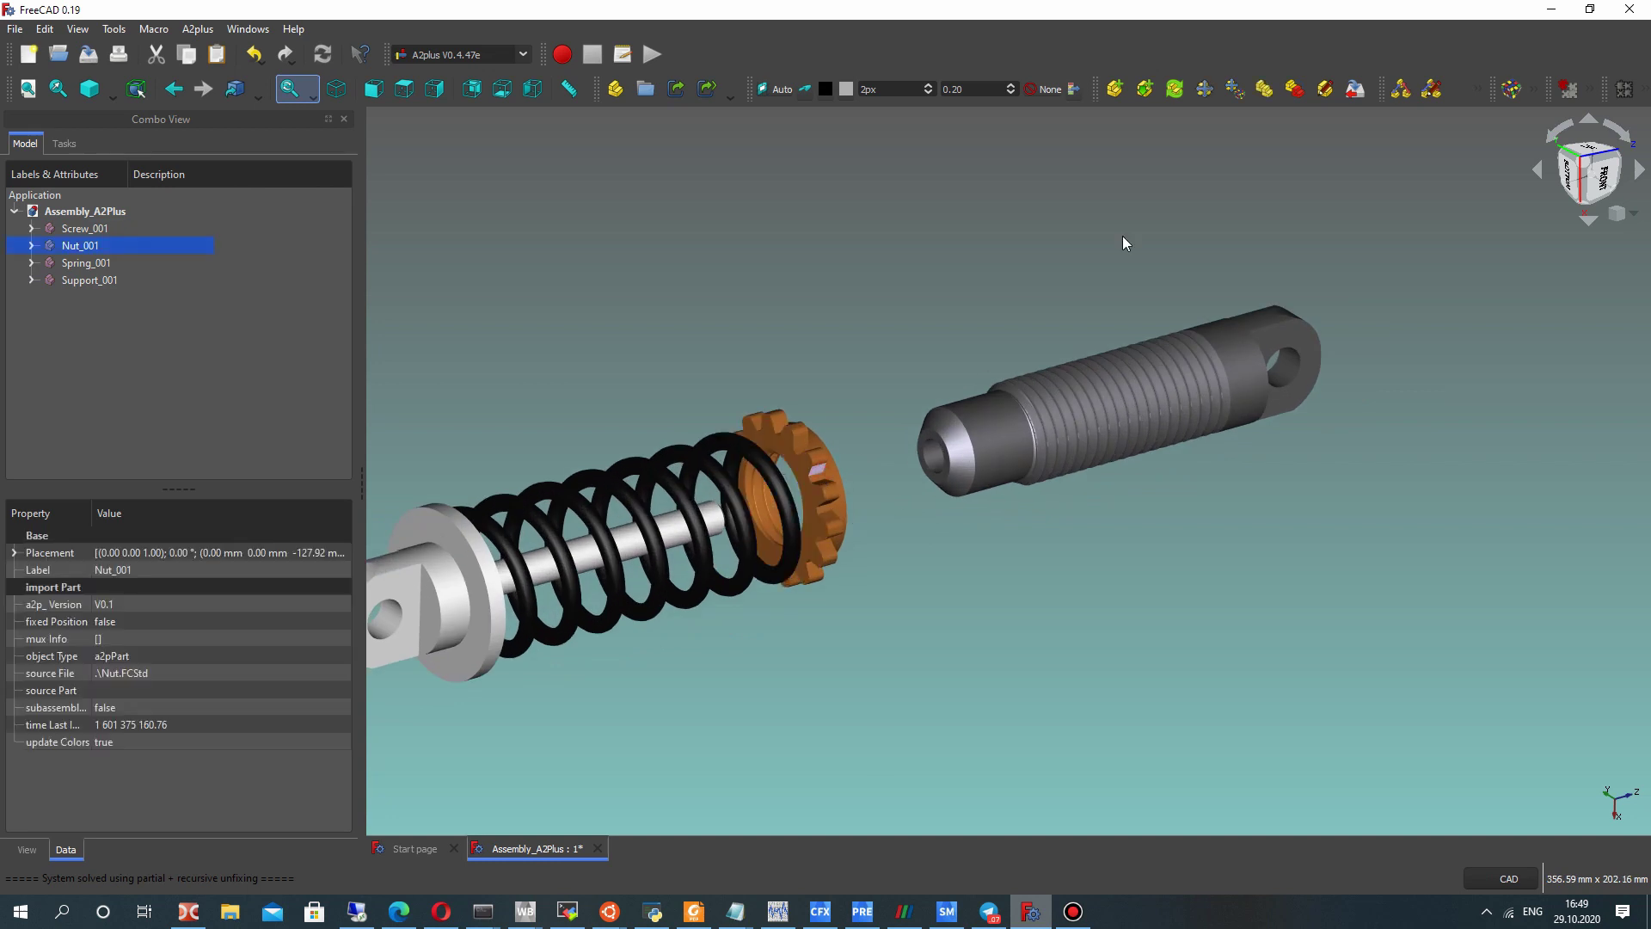
{"action": "left_click", "coordinate": [1246, 88]}
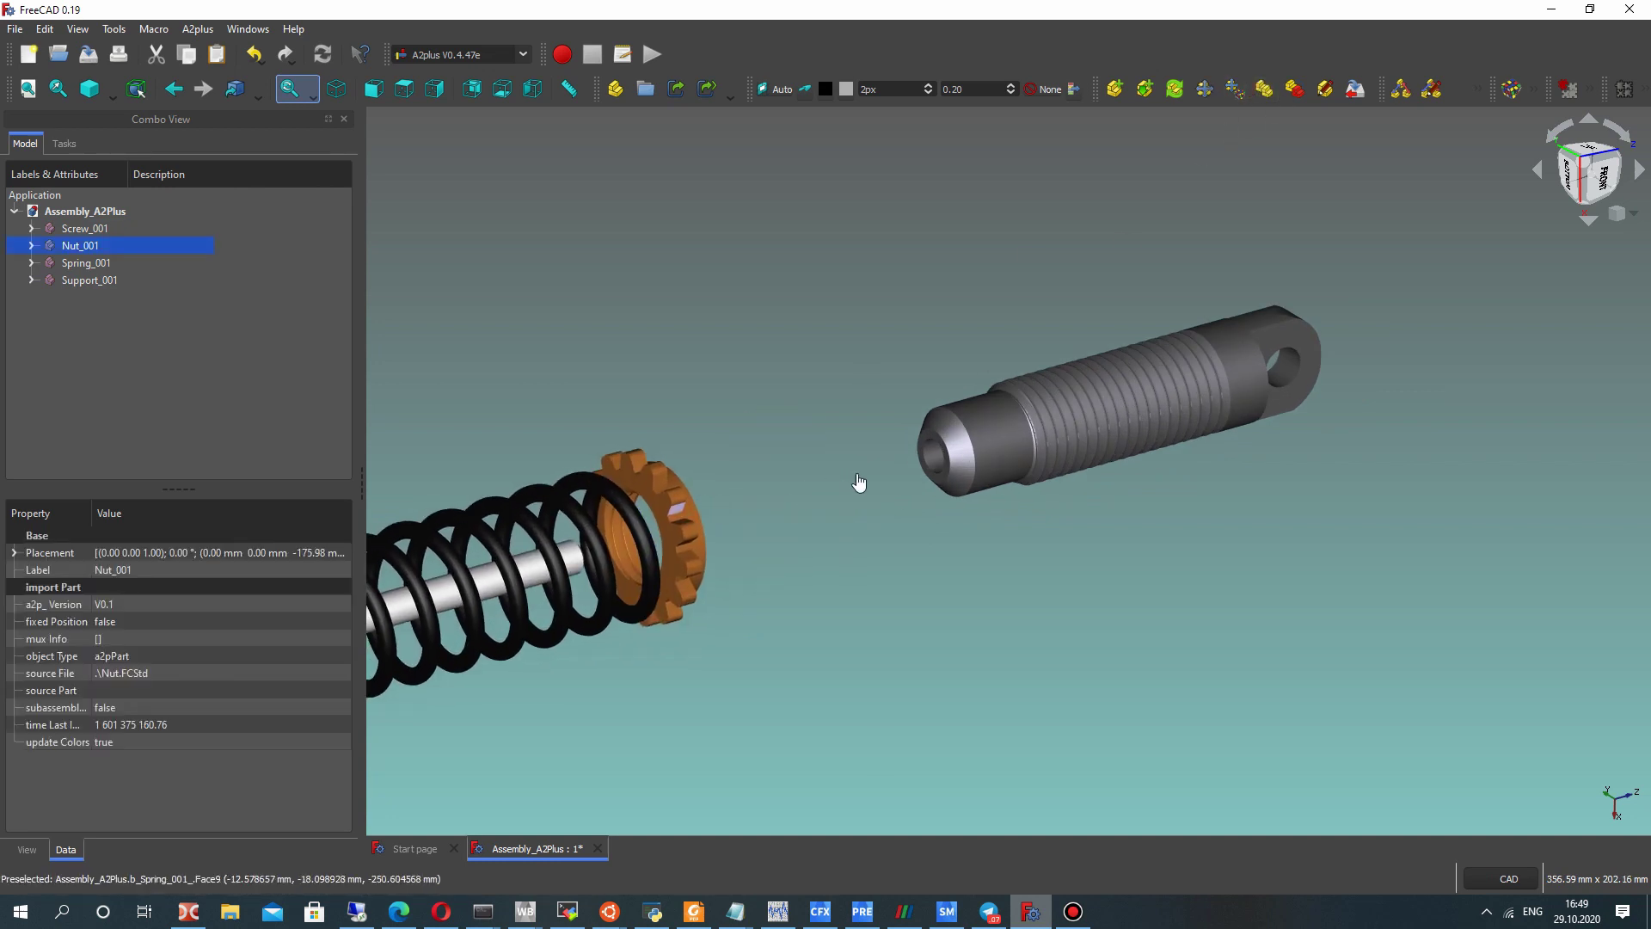
{"action": "left_click", "coordinate": [1251, 384]}
{"action": "mouse_move", "coordinate": [935, 533]}
{"action": "middle_mouse_down"}
{"action": "mouse_move", "coordinate": [1103, 490]}
{"action": "mouse_move", "coordinate": [1176, 548]}
{"action": "mouse_move", "coordinate": [1224, 623]}
{"action": "middle_mouse_up"}
{"action": "left_click", "coordinate": [1102, 490]}
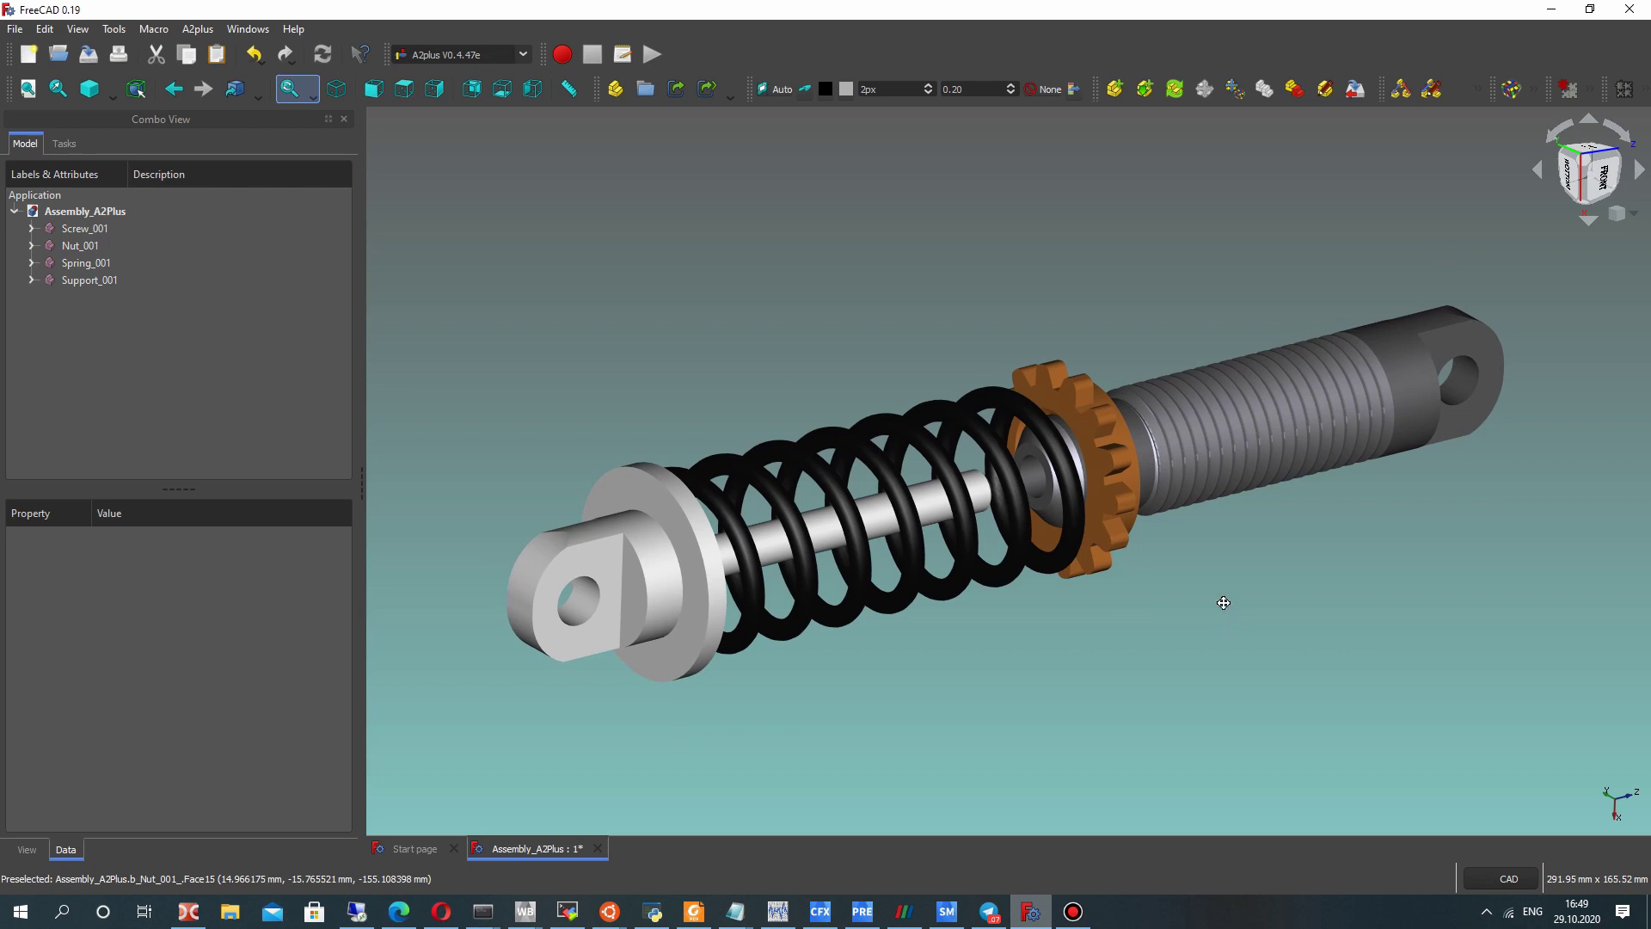
{"action": "mouse_move", "coordinate": [1202, 577]}
{"action": "middle_mouse_down"}
{"action": "mouse_move", "coordinate": [1198, 554]}
{"action": "mouse_move", "coordinate": [813, 517]}
{"action": "mouse_move", "coordinate": [1219, 580]}
{"action": "mouse_move", "coordinate": [1170, 551]}
{"action": "mouse_move", "coordinate": [1167, 528]}
{"action": "middle_mouse_up"}
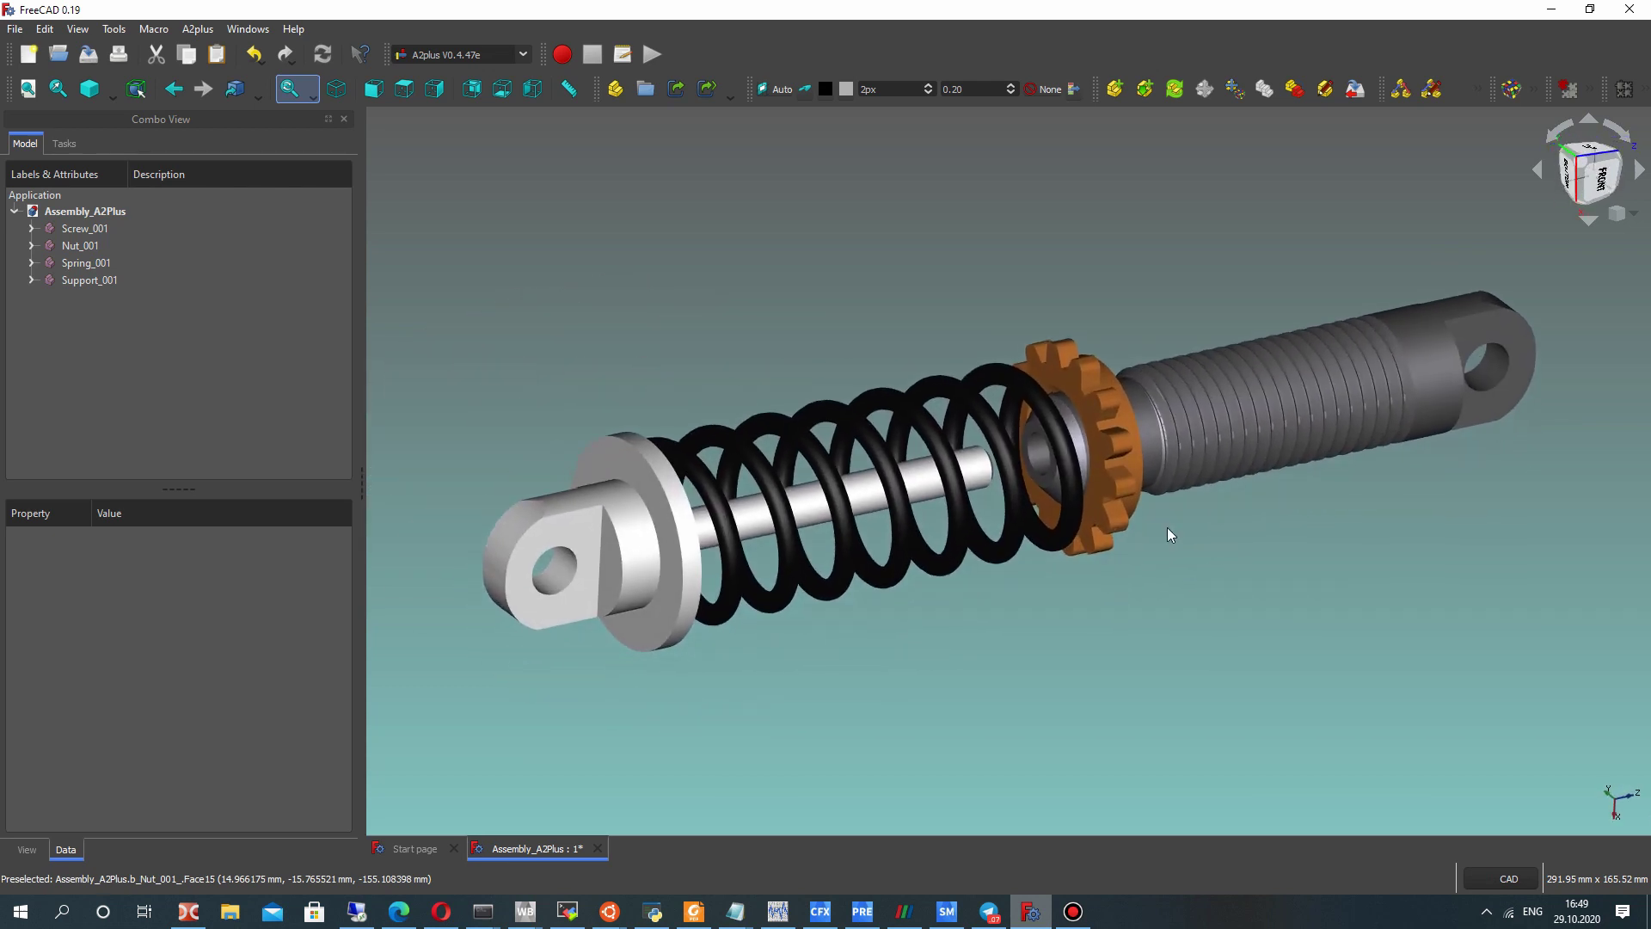
{"action": "left_click", "coordinate": [85, 280]}
{"action": "left_click", "coordinate": [443, 266]}
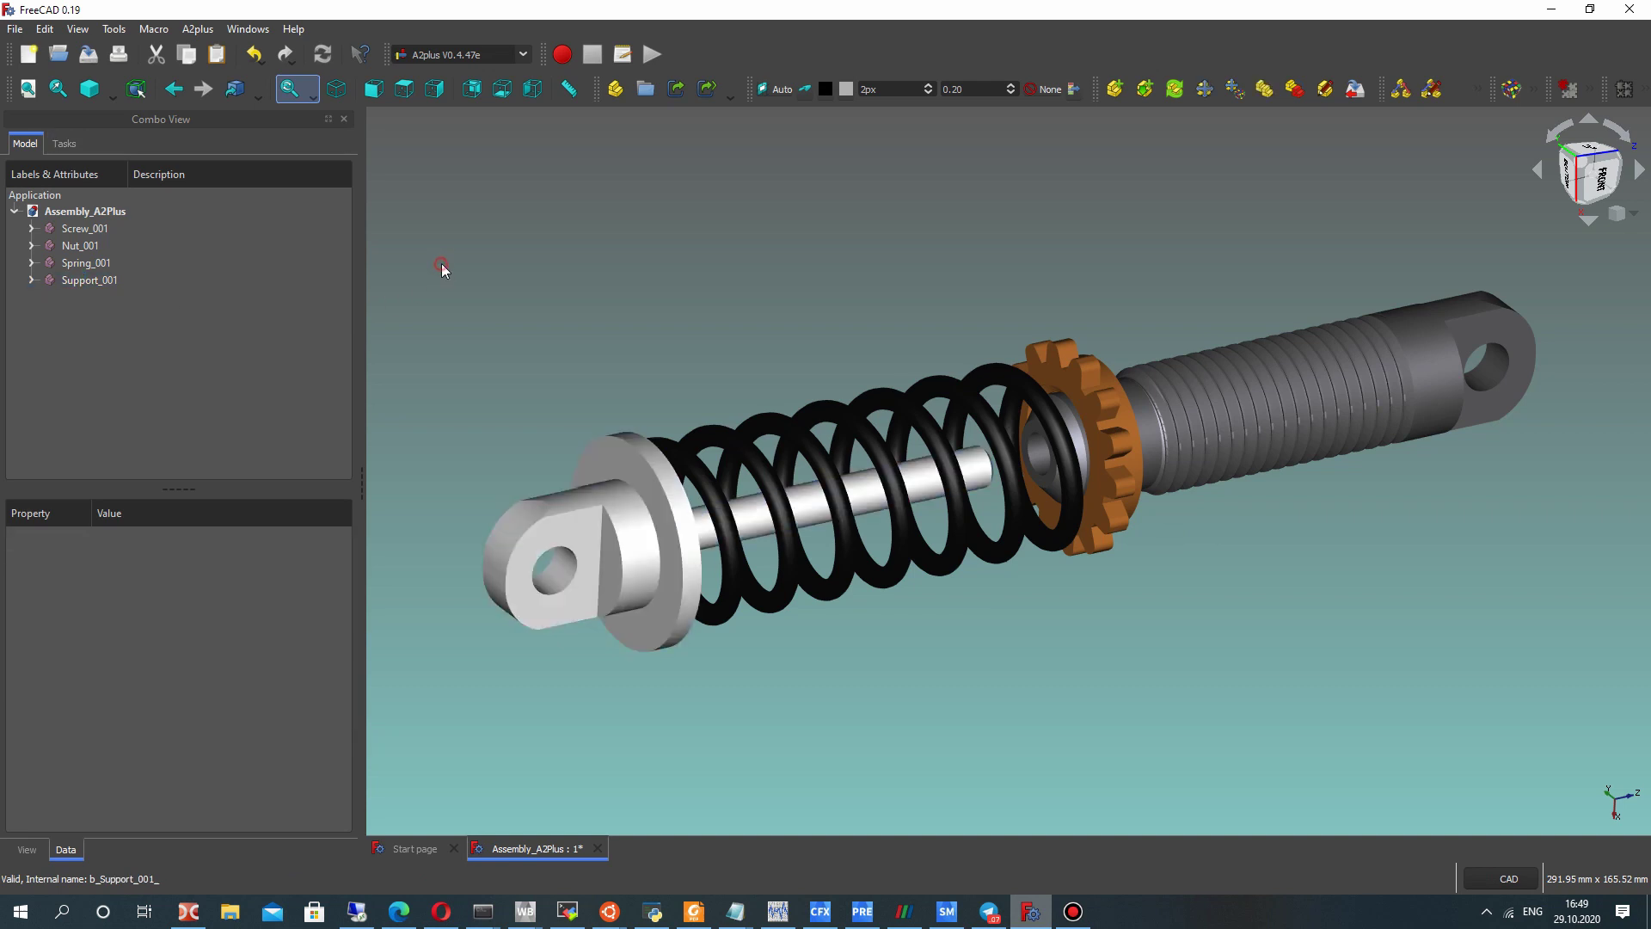
Load the steel texture image in Texture mapping, enable Environment, and inspect the reflections.
{"action": "left_click", "coordinate": [113, 36]}
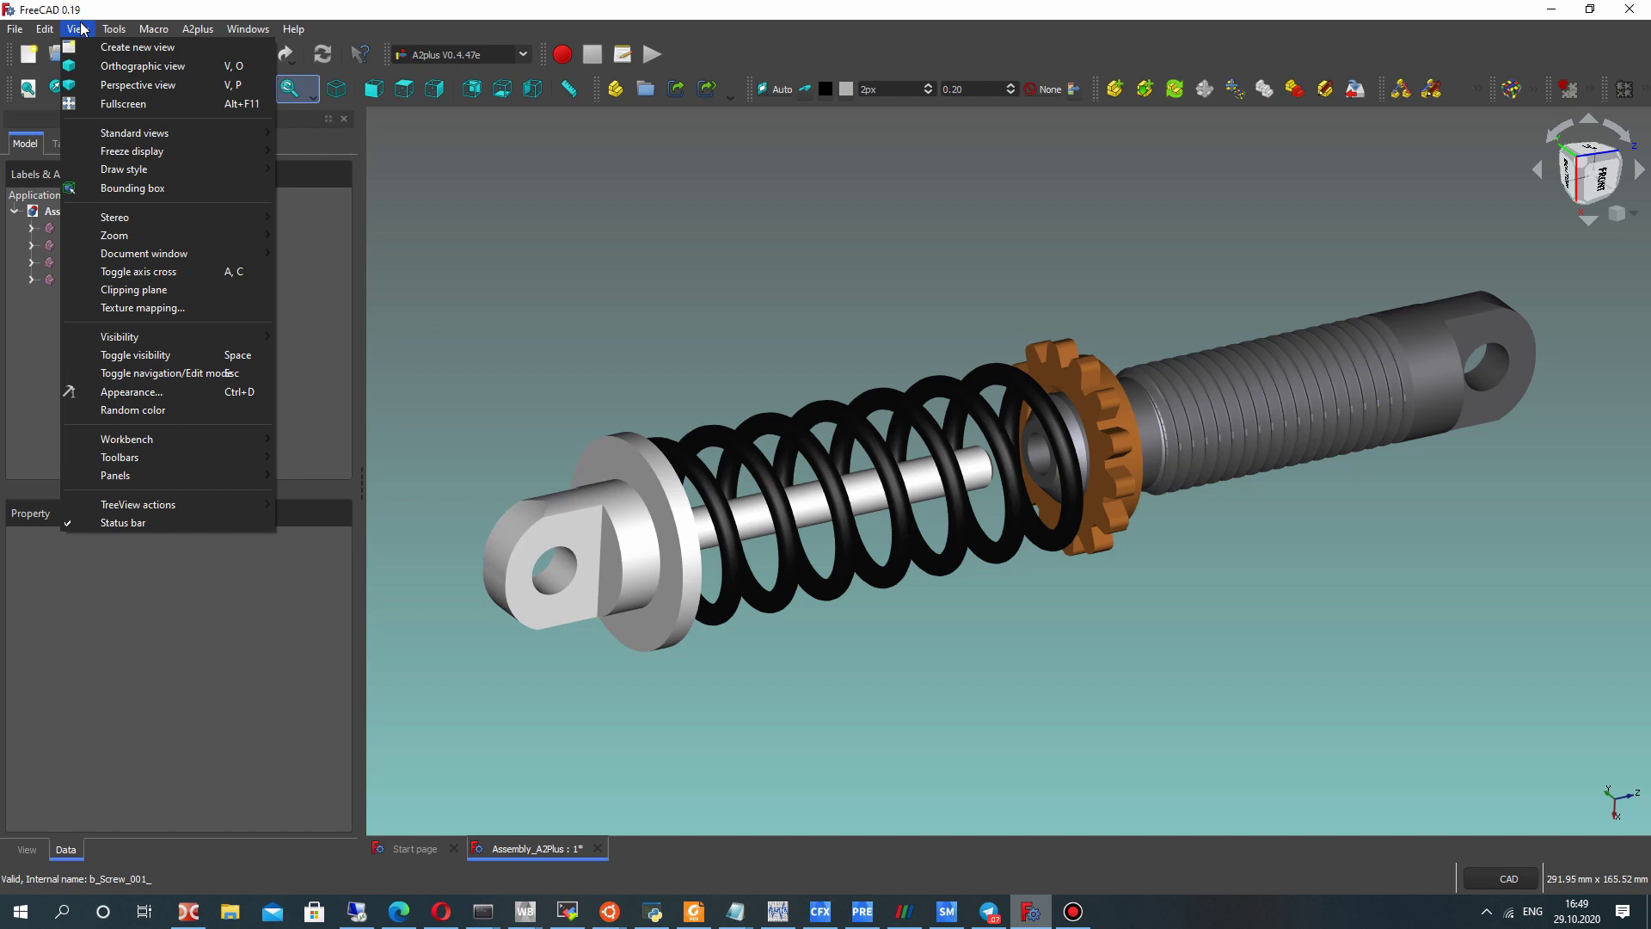
{"action": "left_click", "coordinate": [141, 309]}
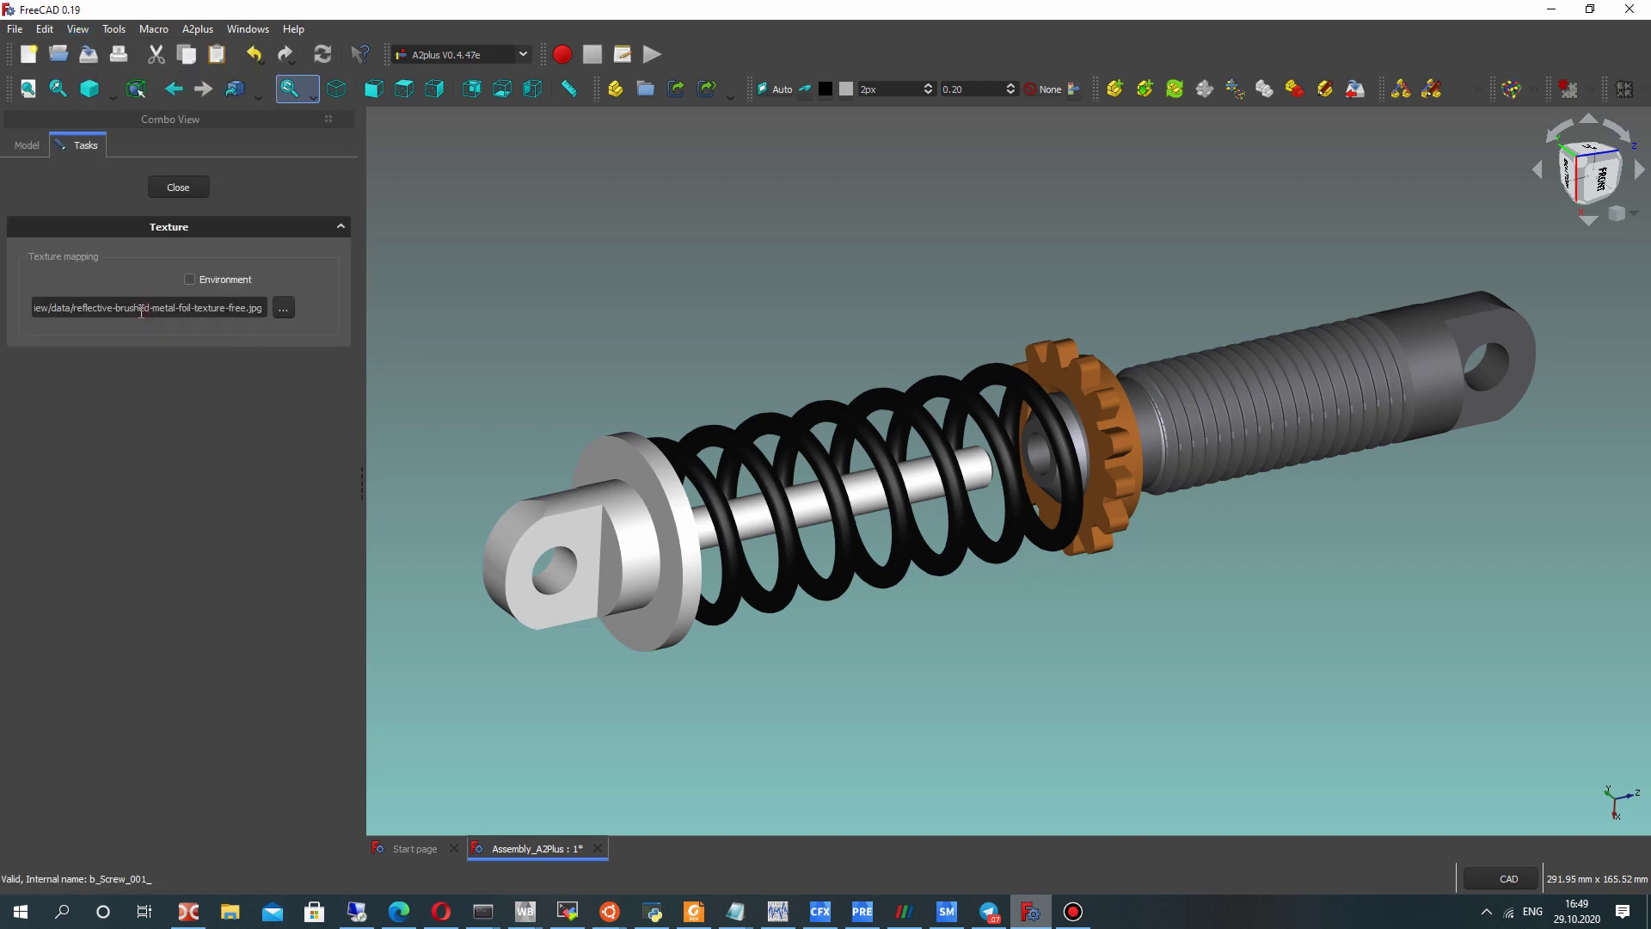
{"action": "left_click", "coordinate": [317, 309]}
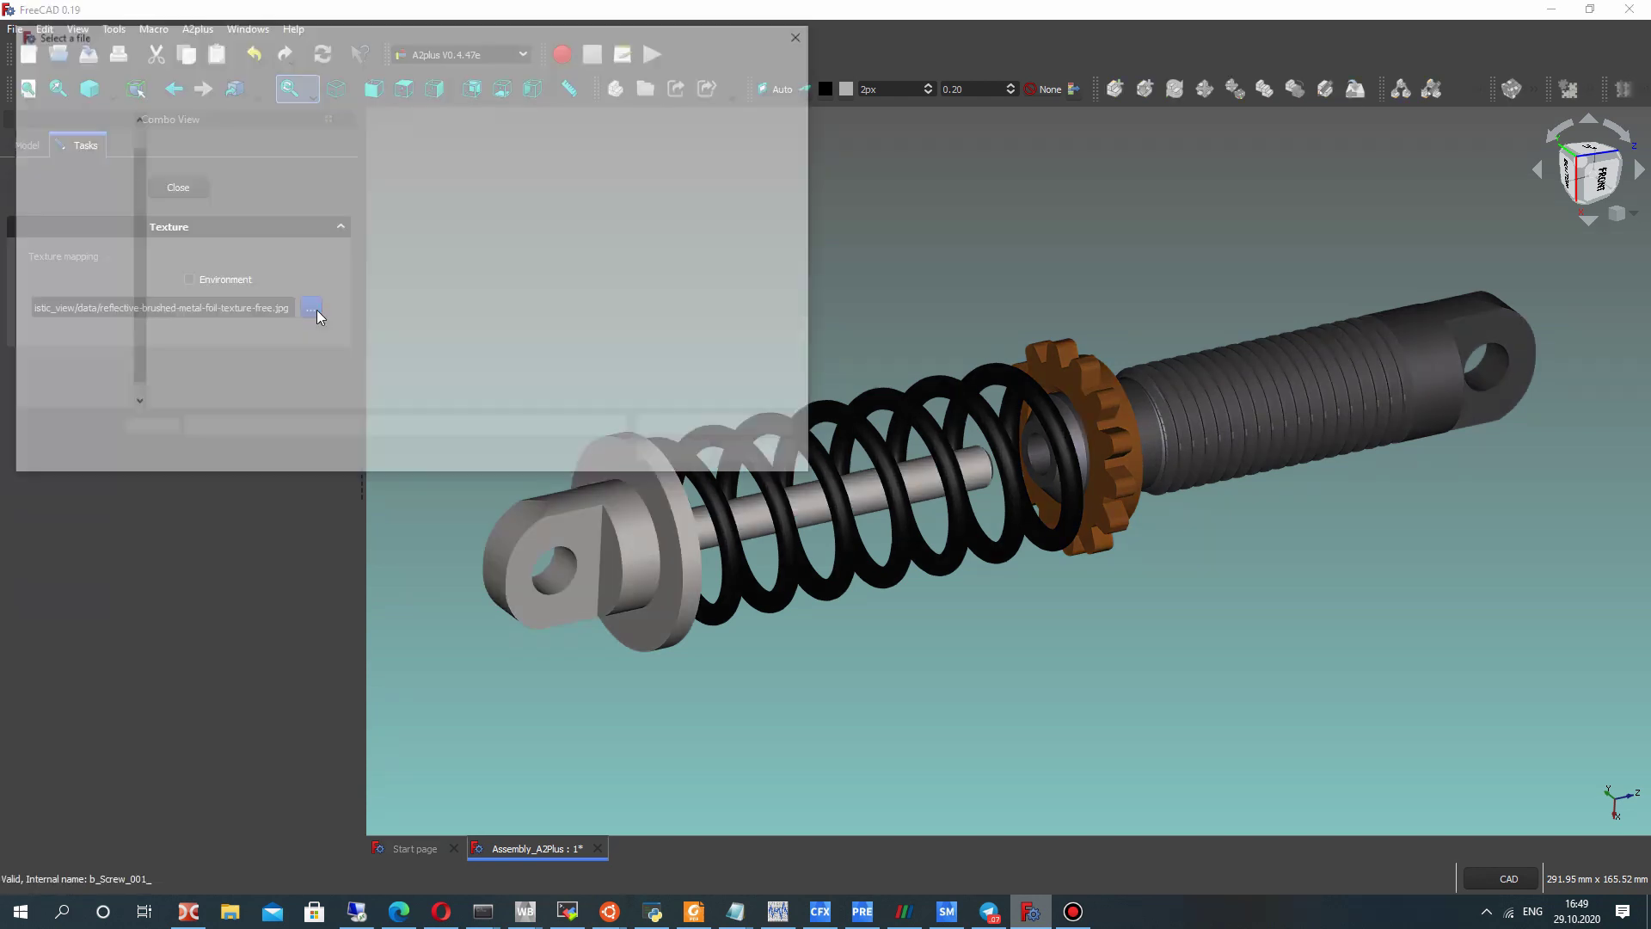
{"action": "left_click", "coordinate": [282, 196]}
{"action": "double_click", "coordinate": [281, 197]}
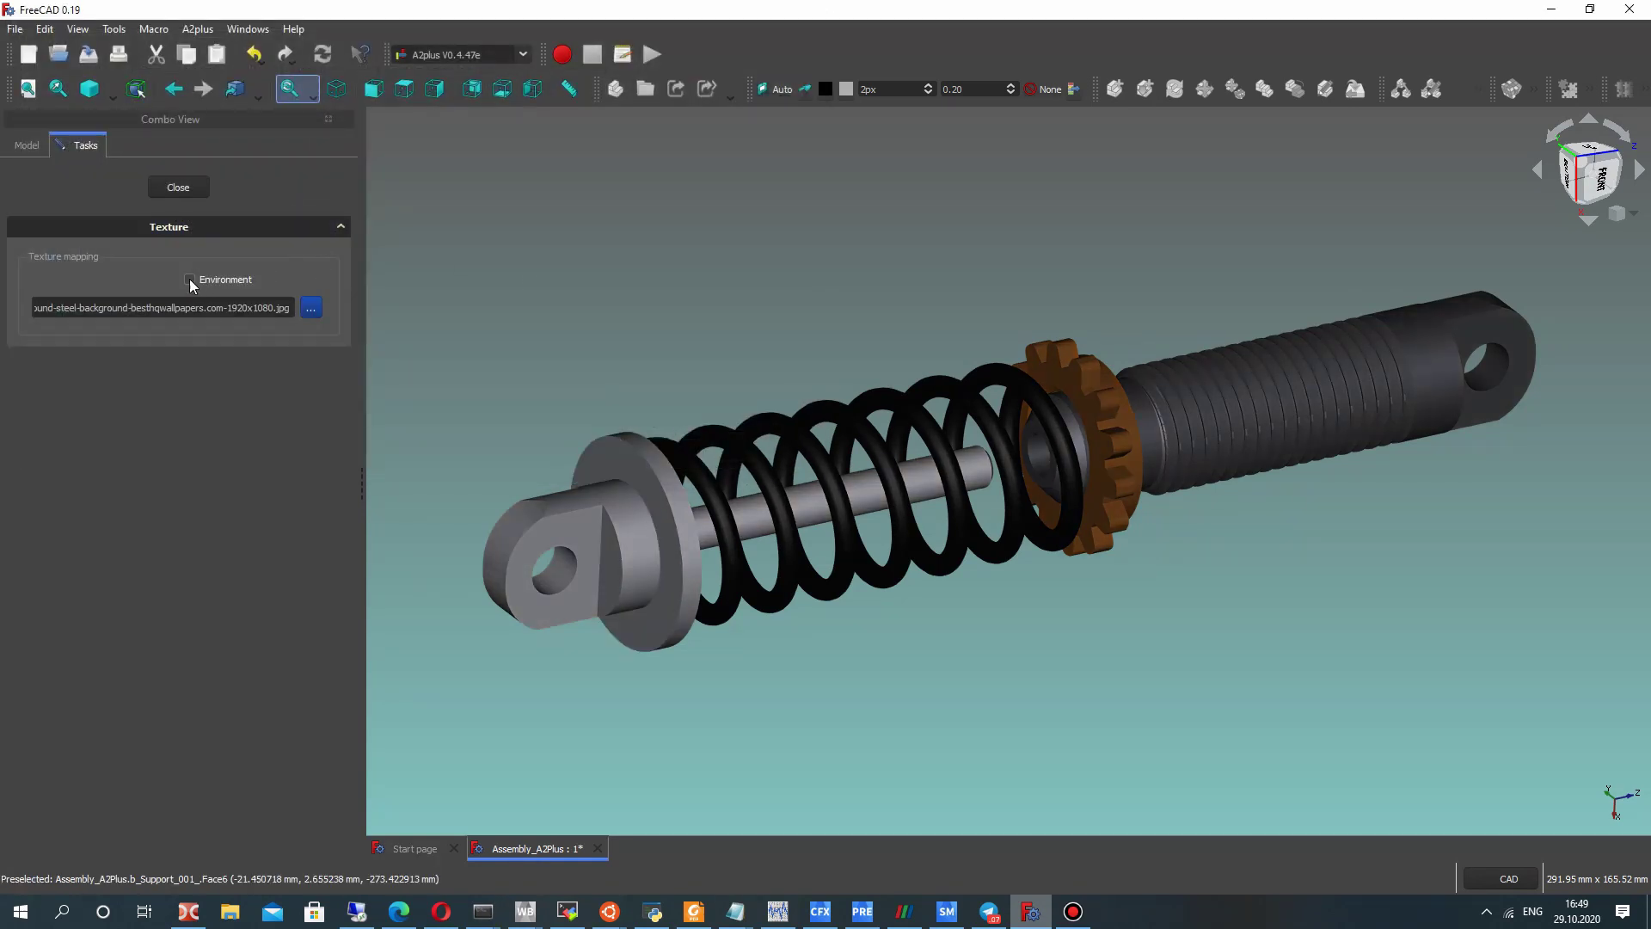
{"action": "left_click", "coordinate": [310, 310]}
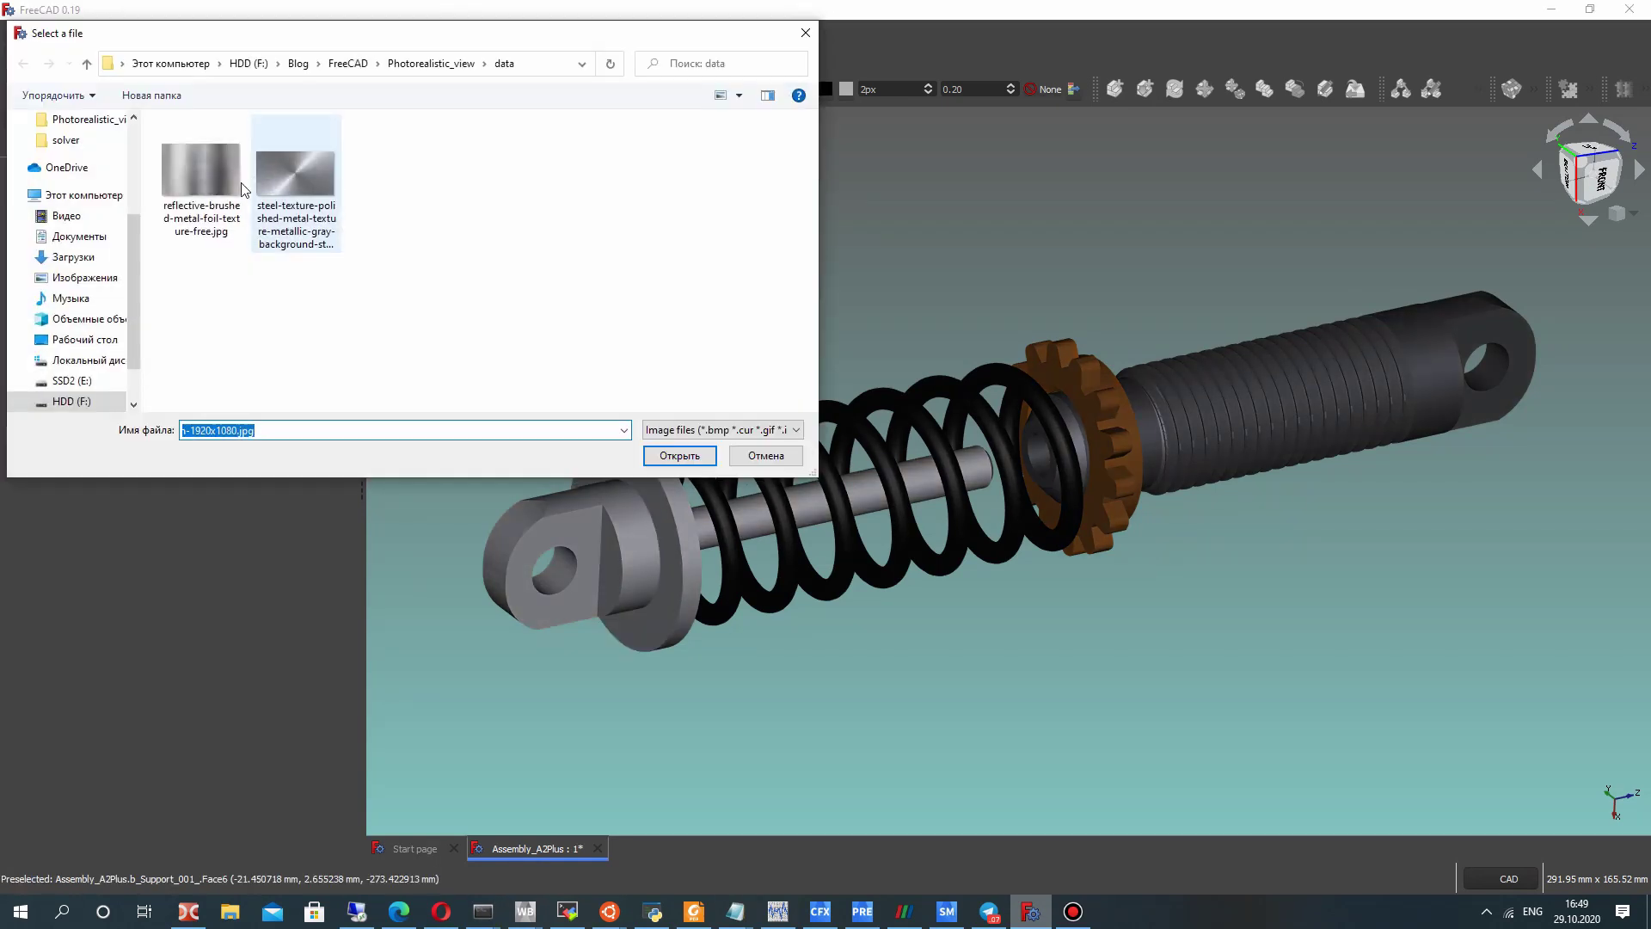
{"action": "left_click", "coordinate": [671, 457]}
{"action": "left_click", "coordinate": [188, 280]}
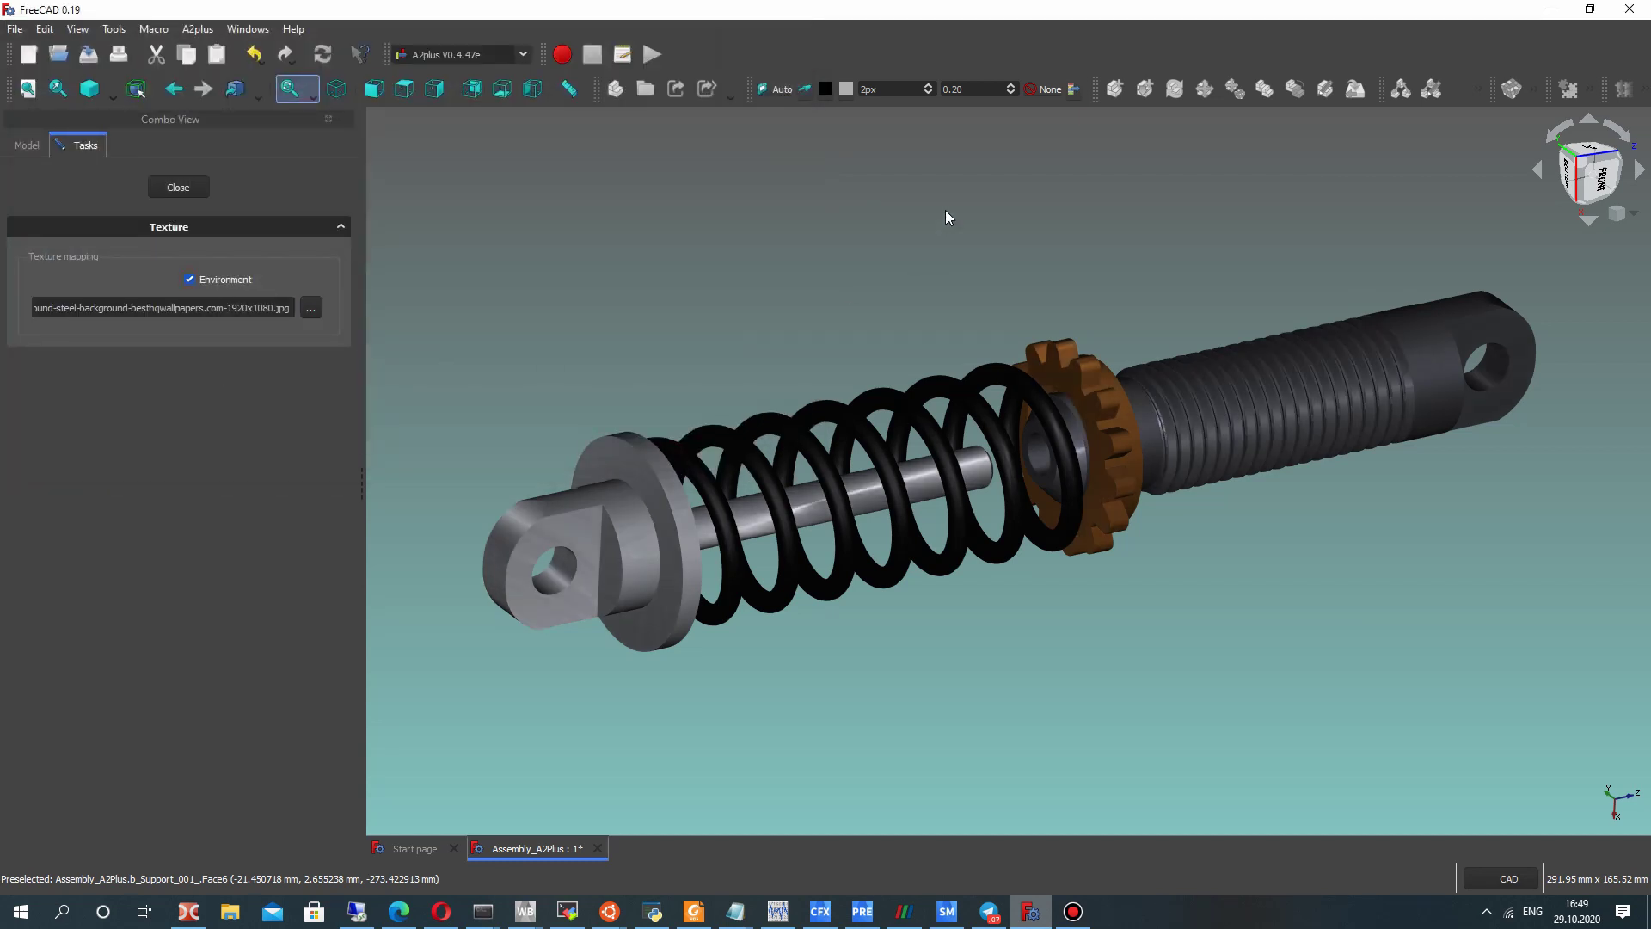
{"action": "middle_click_drag", "start_coordinate": [946, 218], "coordinate": [1475, 564]}
{"action": "scroll", "coordinate": [770, 663], "scroll_direction": "up", "scroll_amount": 3}
{"action": "scroll", "coordinate": [989, 531], "scroll_direction": "up", "scroll_amount": 2}
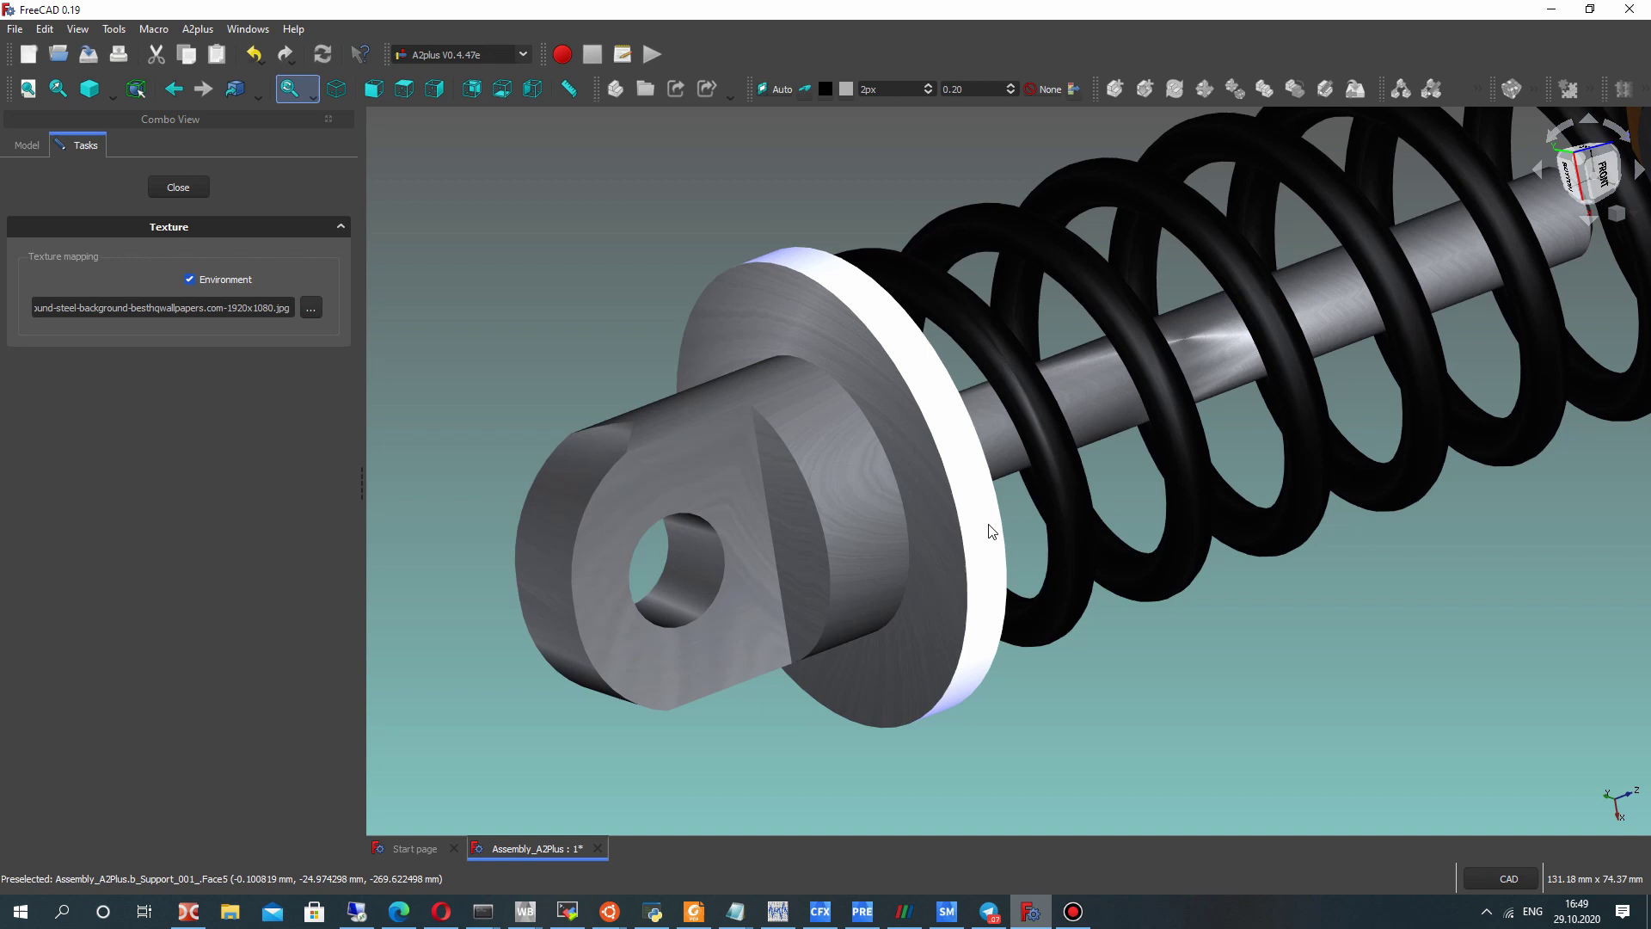
{"action": "scroll", "coordinate": [1082, 376], "scroll_direction": "up", "scroll_amount": 2}
{"action": "scroll", "coordinate": [1186, 394], "scroll_direction": "down", "scroll_amount": 4}
{"action": "scroll", "coordinate": [1075, 501], "scroll_direction": "up", "scroll_amount": 1}
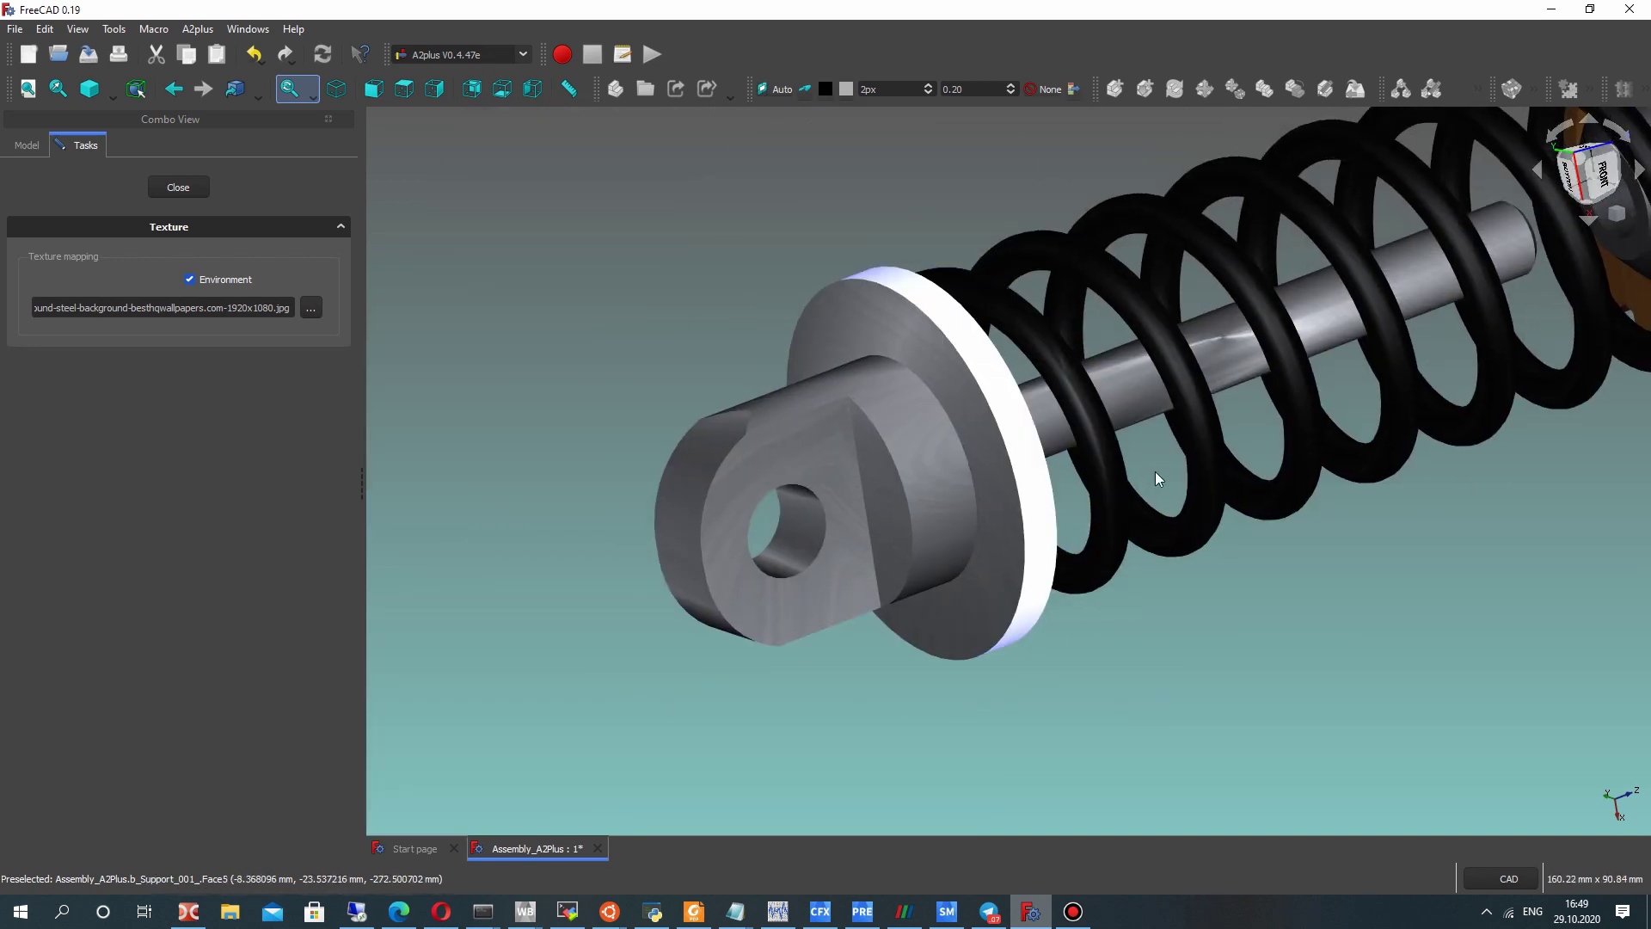
{"action": "scroll", "coordinate": [1032, 516], "scroll_direction": "down", "scroll_amount": 1}
{"action": "scroll", "coordinate": [970, 529], "scroll_direction": "up", "scroll_amount": 3}
{"action": "scroll", "coordinate": [970, 529], "scroll_direction": "up", "scroll_amount": 2}
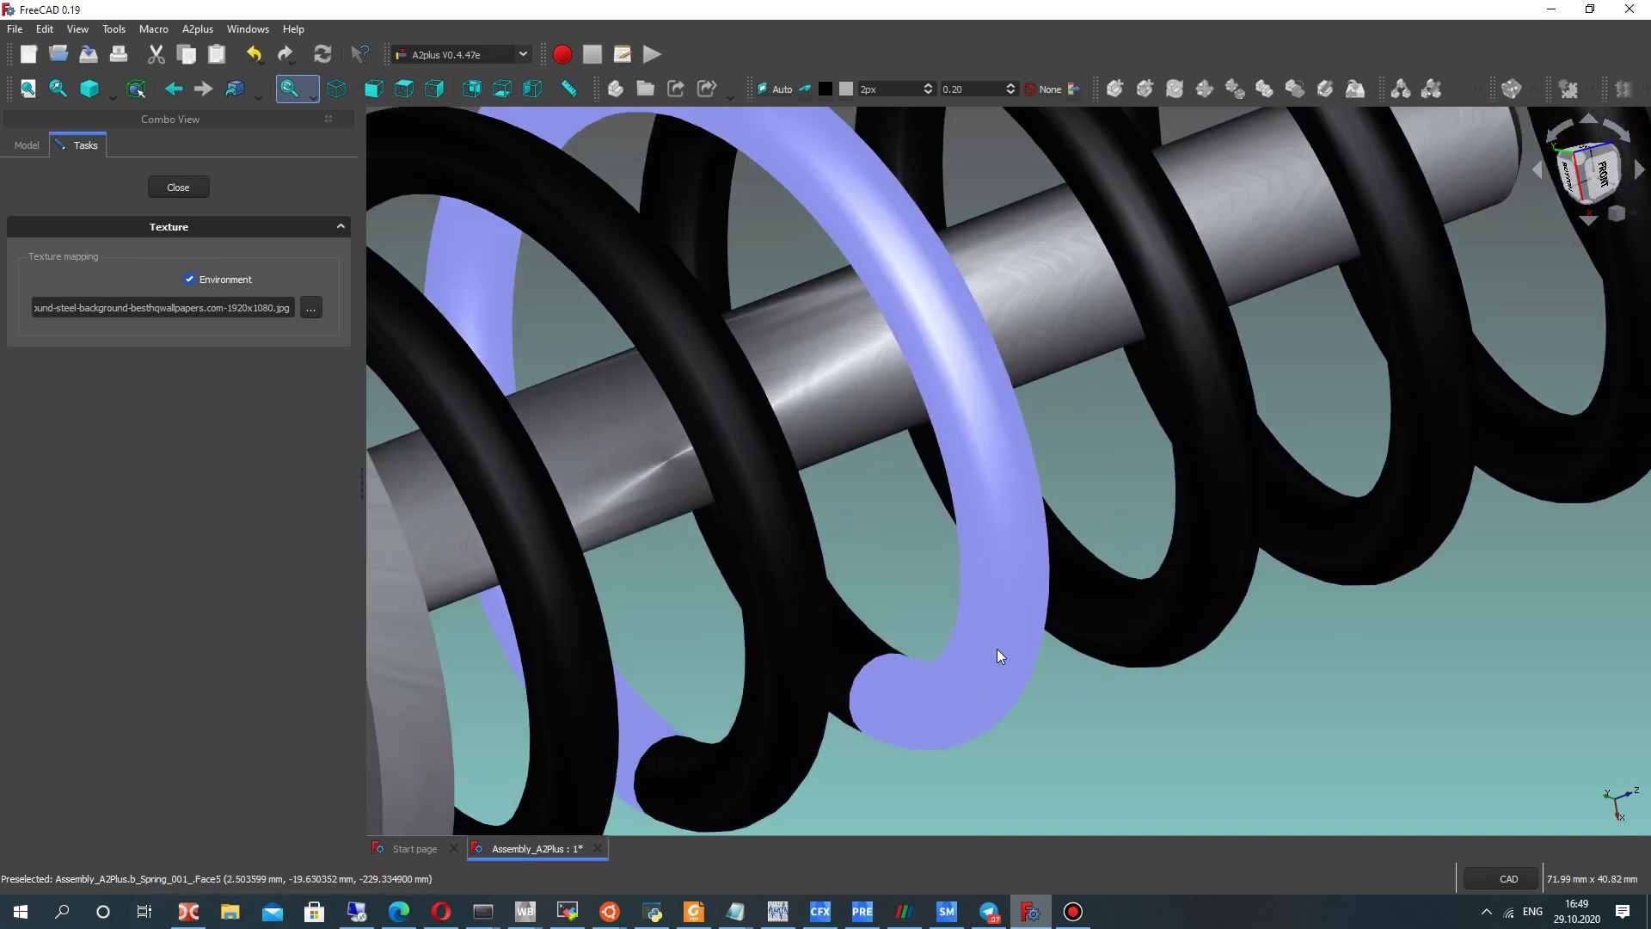
{"action": "scroll", "coordinate": [997, 656], "scroll_direction": "down", "scroll_amount": 2}
{"action": "scroll", "coordinate": [1217, 763], "scroll_direction": "down", "scroll_amount": 3}
{"action": "scroll", "coordinate": [1329, 533], "scroll_direction": "up", "scroll_amount": 2}
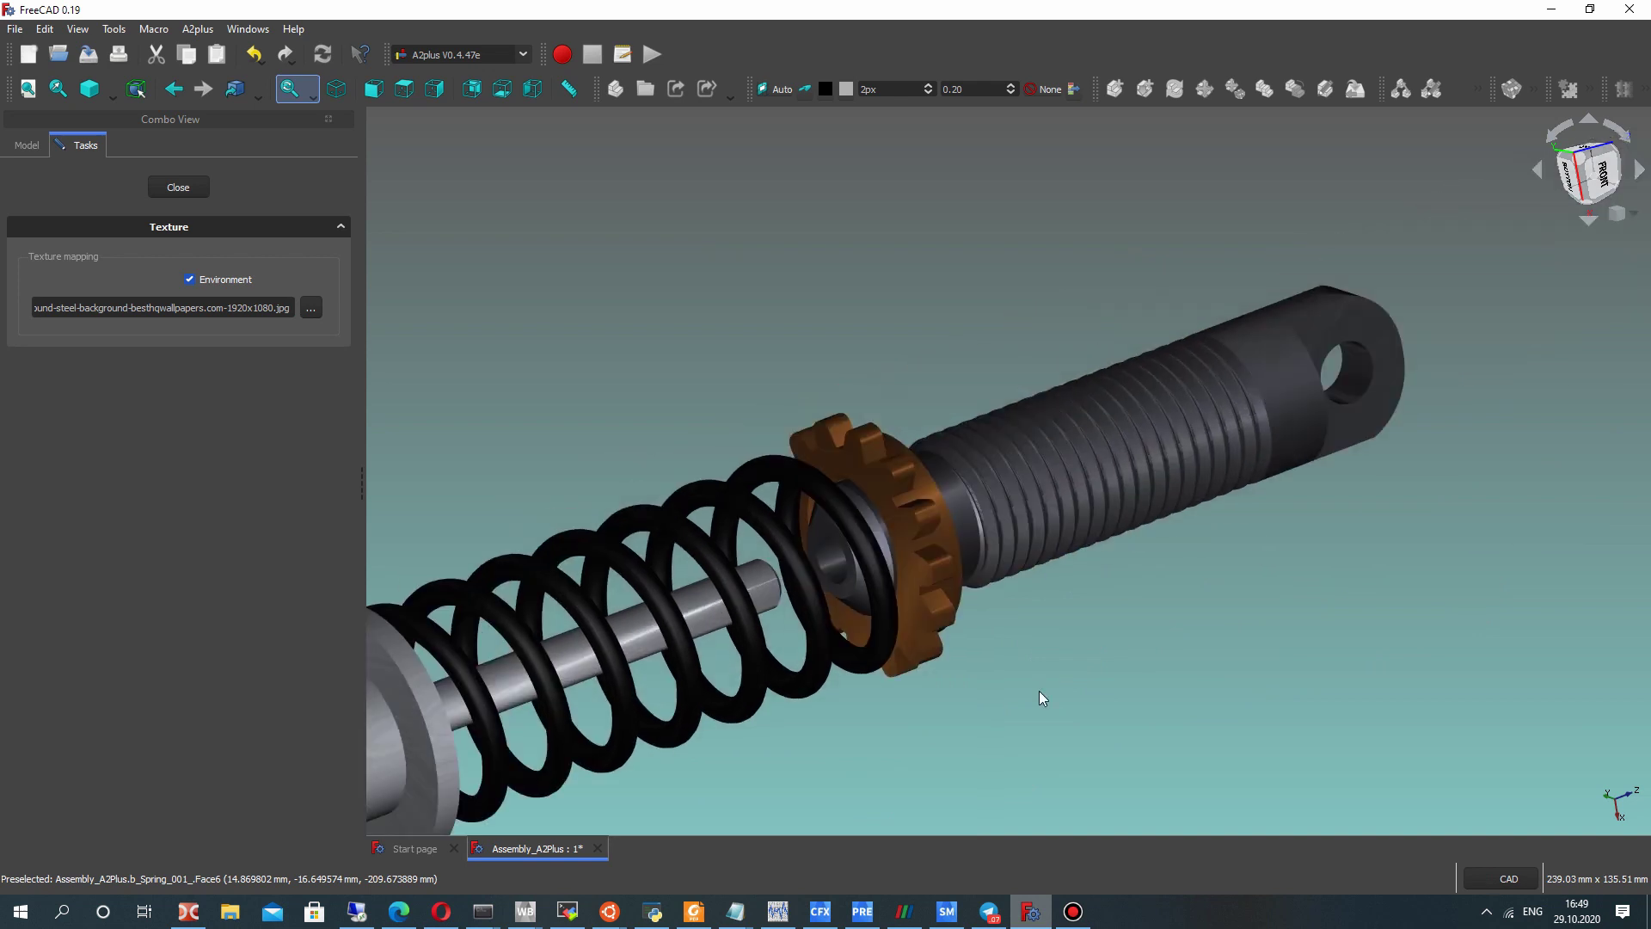
{"action": "scroll", "coordinate": [1039, 697], "scroll_direction": "up", "scroll_amount": 2}
{"action": "scroll", "coordinate": [1068, 779], "scroll_direction": "up", "scroll_amount": 1}
{"action": "scroll", "coordinate": [948, 638], "scroll_direction": "down", "scroll_amount": 4}
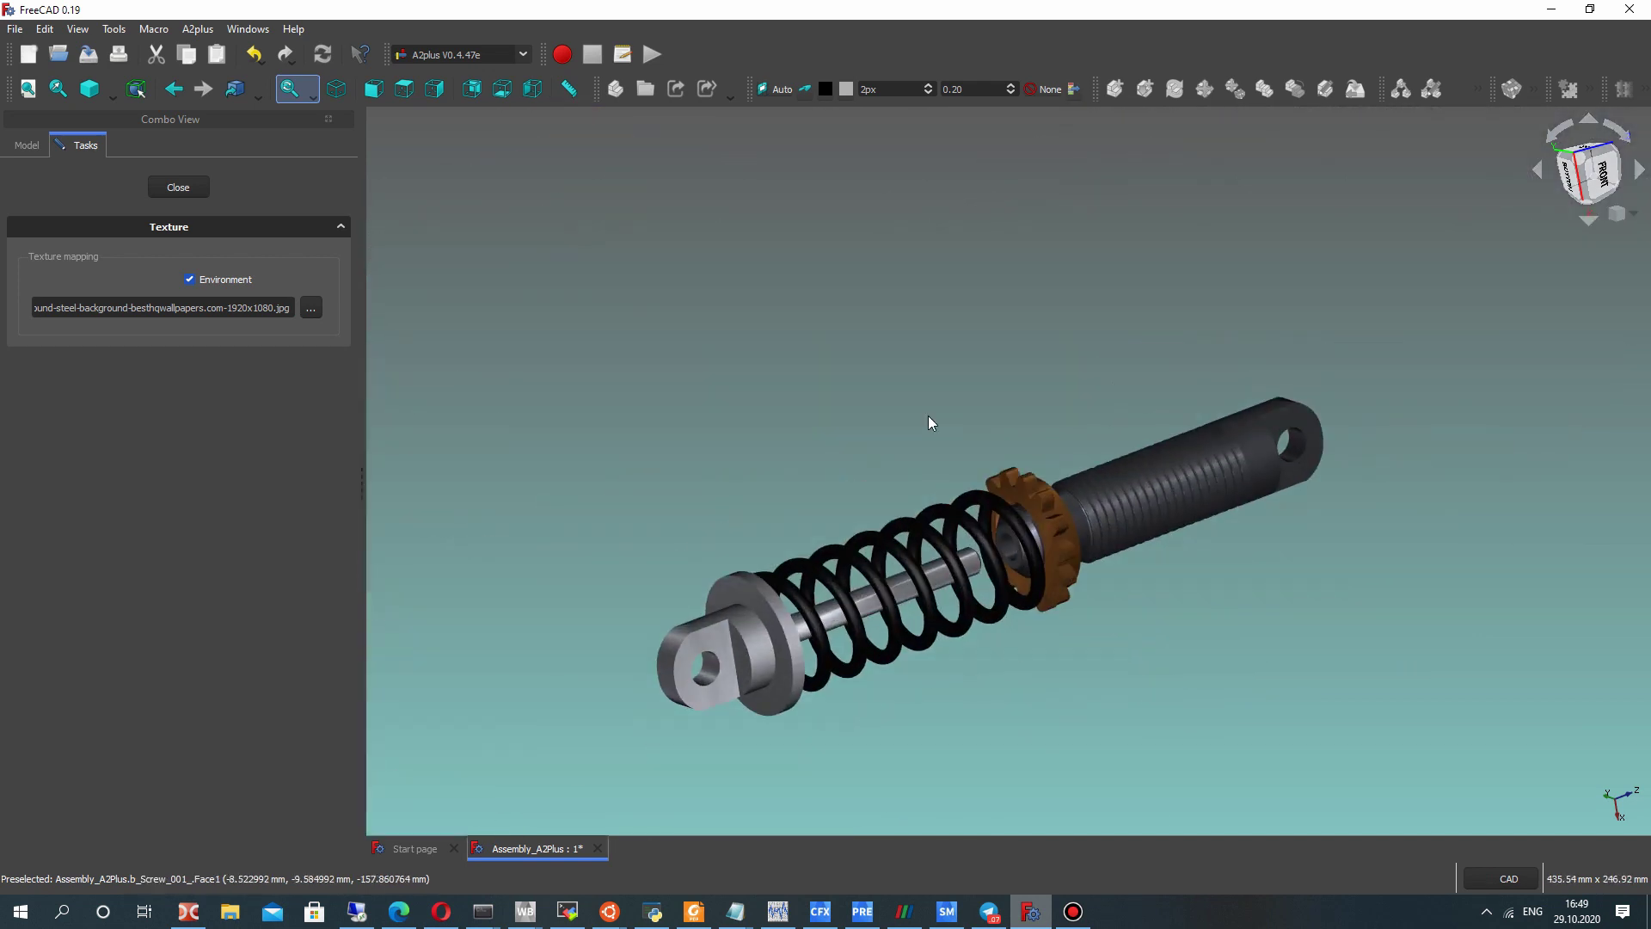
{"action": "scroll", "coordinate": [951, 682], "scroll_direction": "up", "scroll_amount": 2}
{"action": "mouse_move", "coordinate": [951, 683]}
{"action": "middle_mouse_down"}
{"action": "mouse_move", "coordinate": [945, 662]}
{"action": "mouse_move", "coordinate": [258, 297]}
{"action": "middle_mouse_up"}
Swap the texture for reflective-brushed-metal-foil-texture-free.jpg and orbit to view it.
{"action": "left_click", "coordinate": [308, 315]}
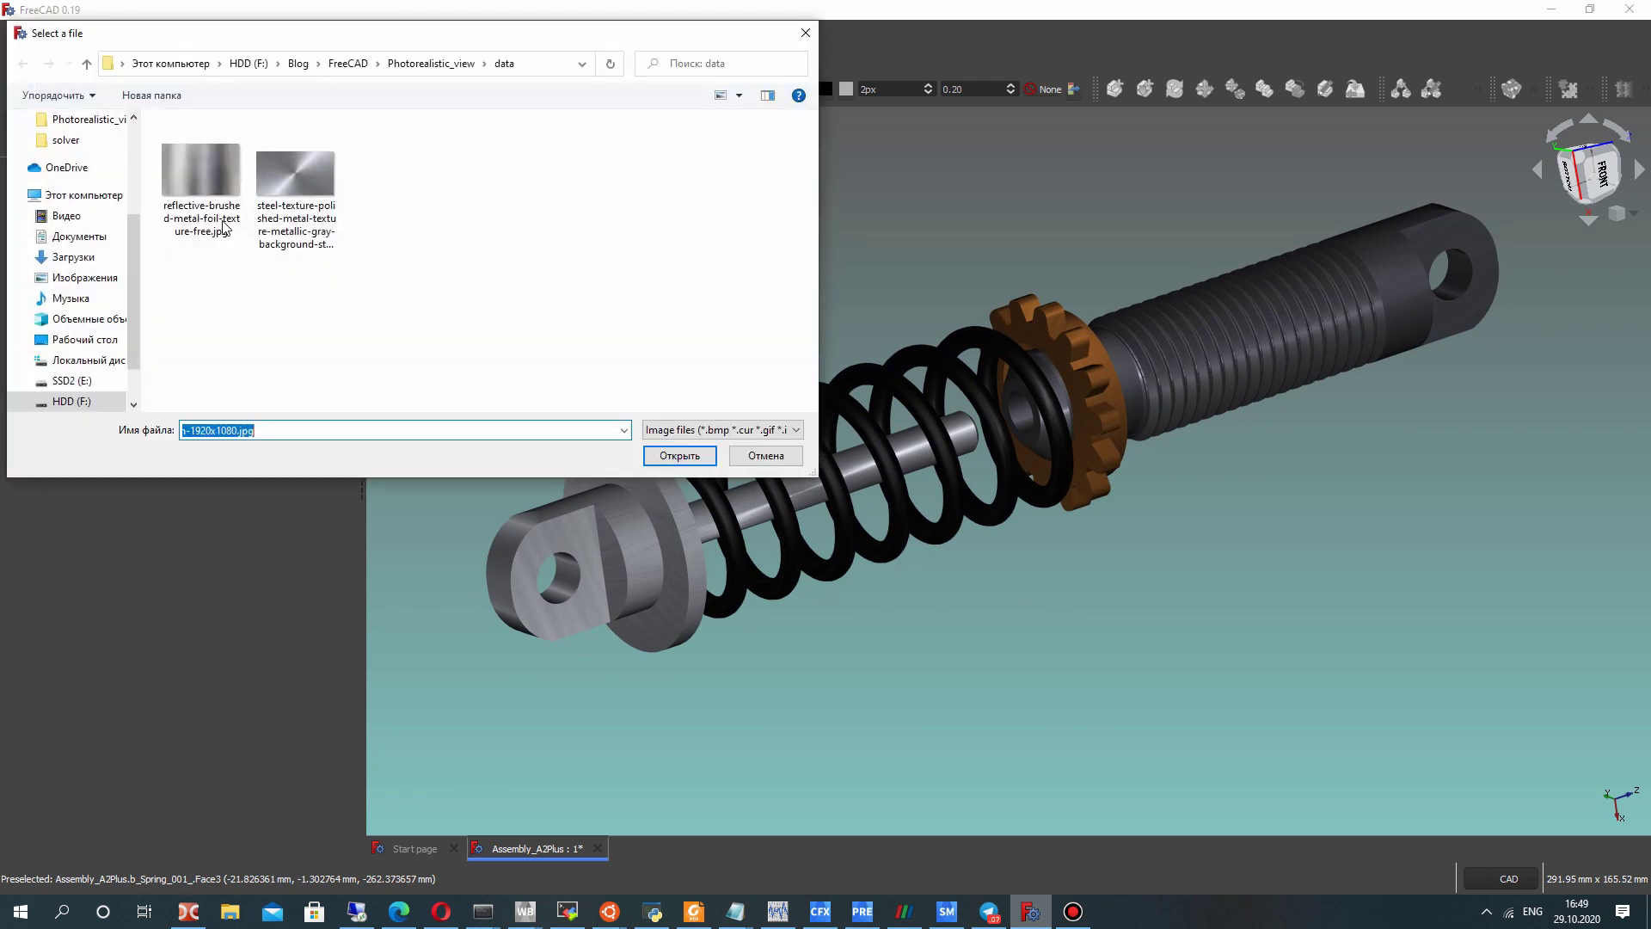
{"action": "double_click", "coordinate": [188, 176]}
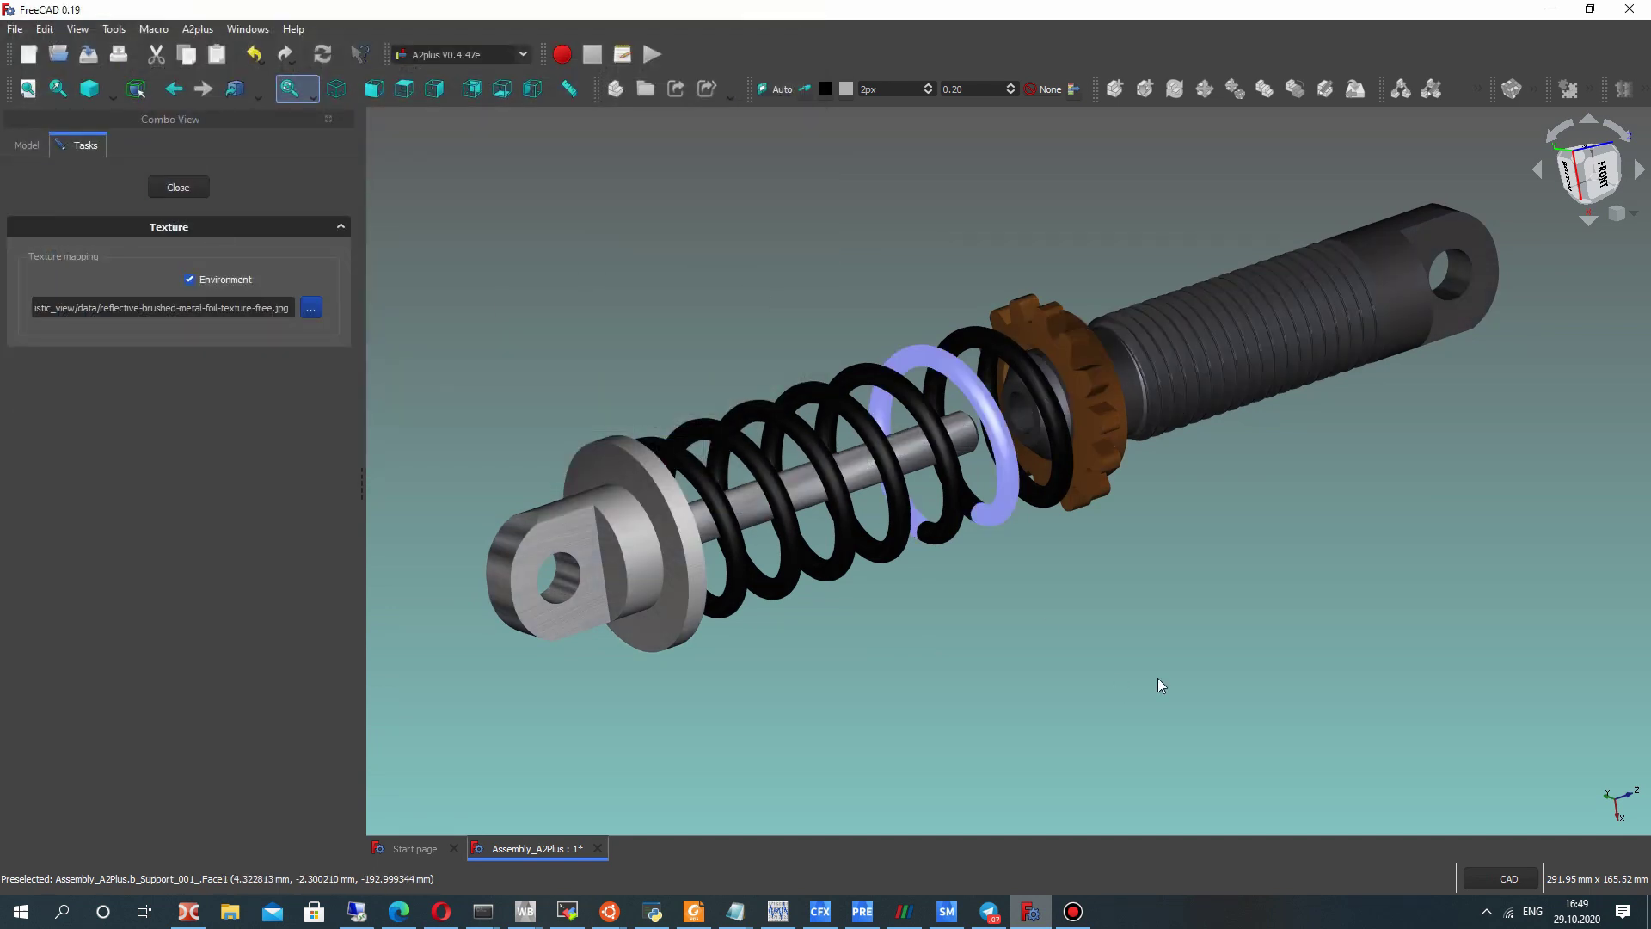
{"action": "mouse_move", "coordinate": [1159, 686]}
{"action": "middle_mouse_down"}
{"action": "mouse_move", "coordinate": [937, 490]}
{"action": "mouse_move", "coordinate": [1176, 689]}
{"action": "middle_mouse_up"}
{"action": "middle_click_drag", "start_coordinate": [706, 351], "coordinate": [700, 328]}
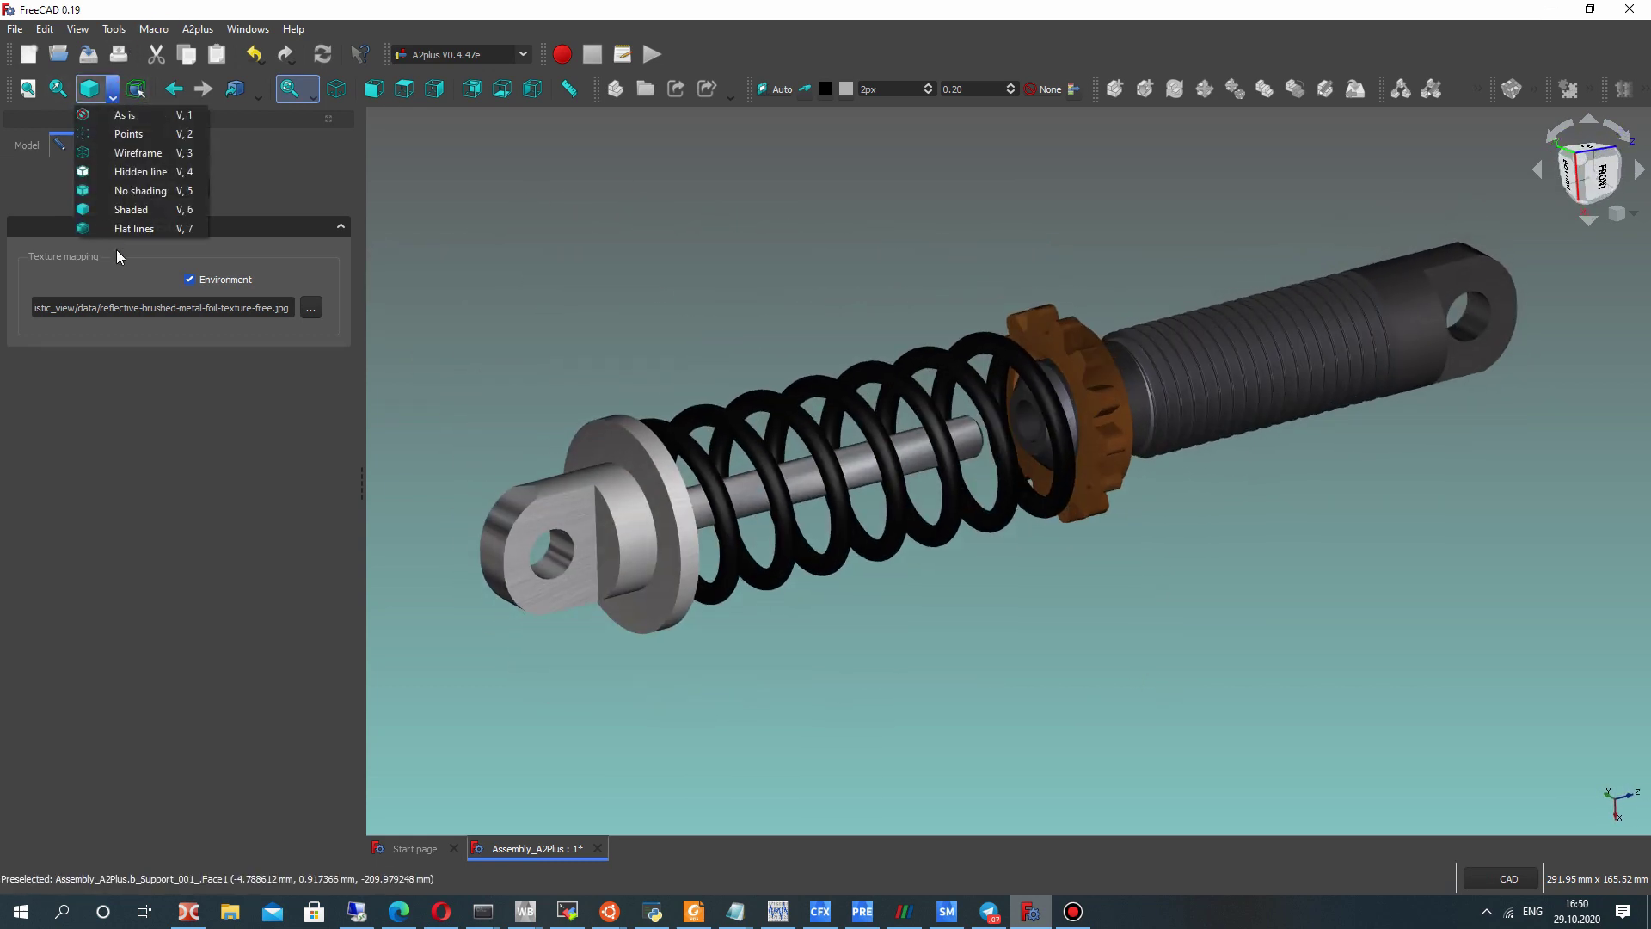
Switch the draw style to Flat lines and view the spring and gear end-on.
{"action": "left_click", "coordinate": [127, 228]}
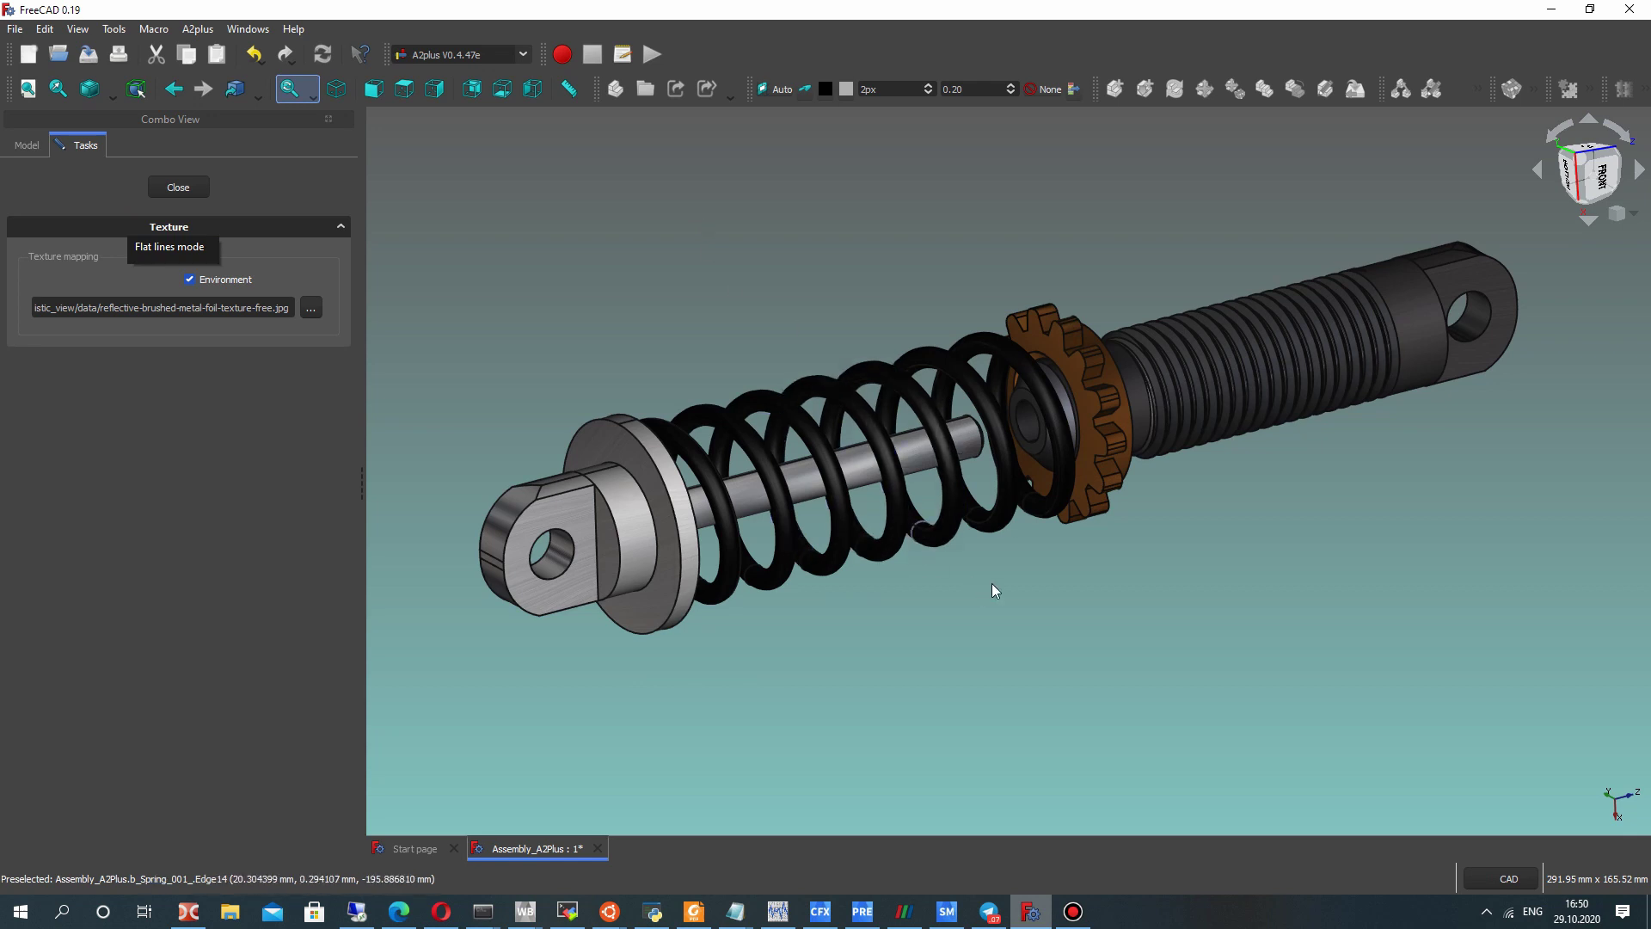
{"action": "scroll", "coordinate": [992, 592], "scroll_direction": "up", "scroll_amount": 1}
{"action": "scroll", "coordinate": [1019, 658], "scroll_direction": "up", "scroll_amount": 2}
{"action": "scroll", "coordinate": [1019, 658], "scroll_direction": "up", "scroll_amount": 1}
{"action": "scroll", "coordinate": [846, 627], "scroll_direction": "up", "scroll_amount": 2}
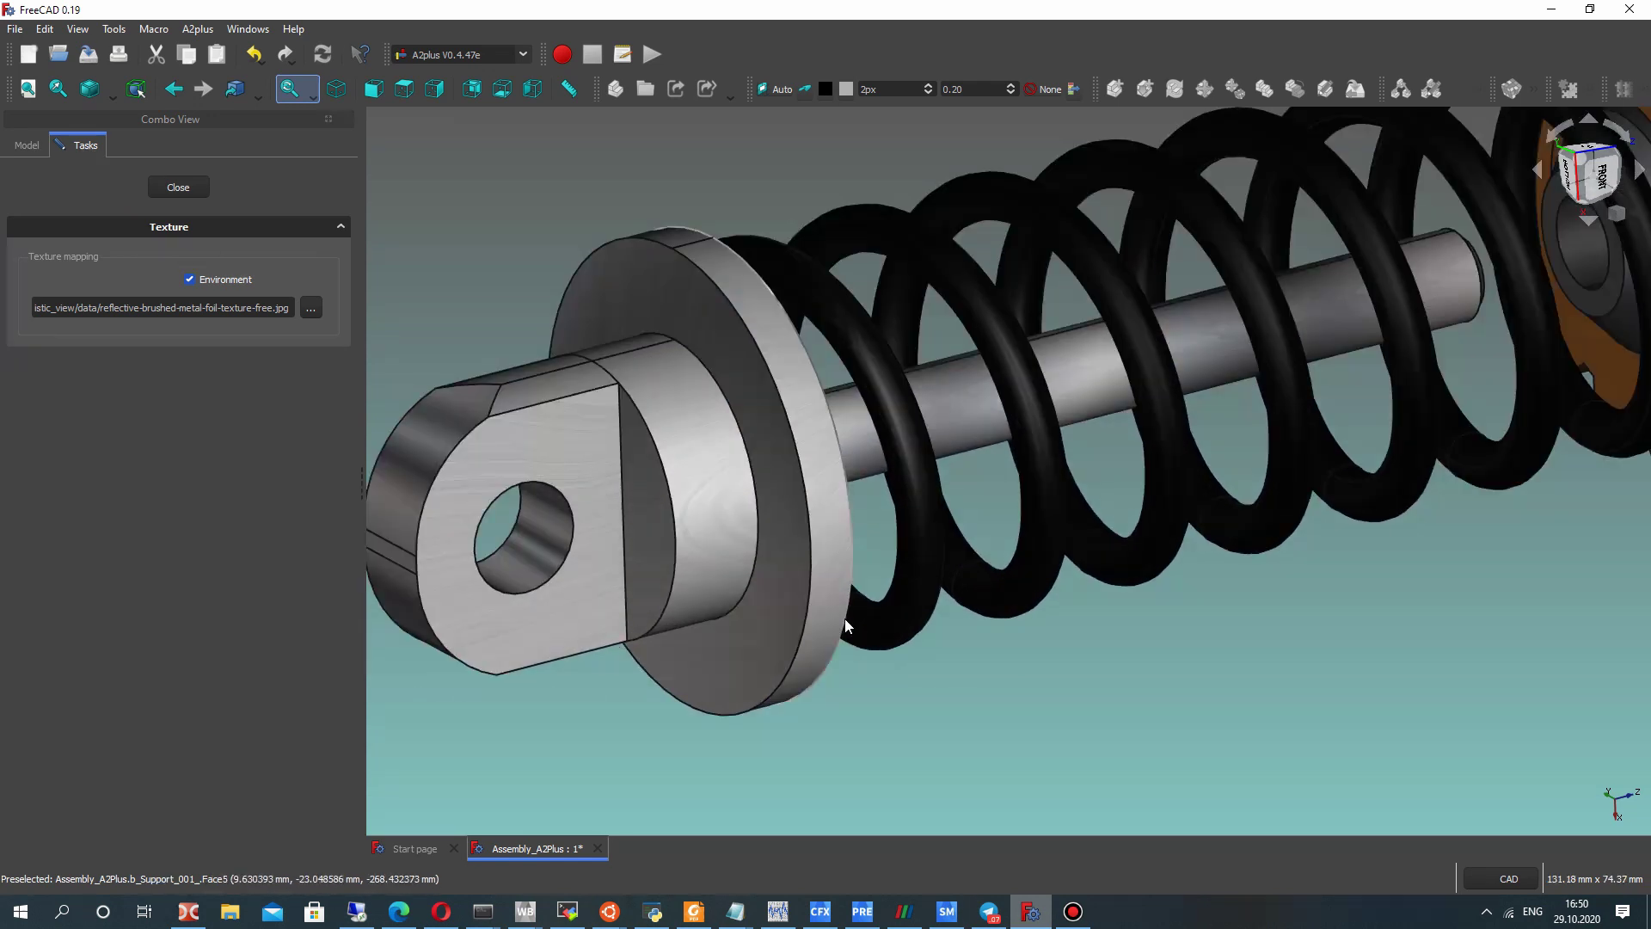
{"action": "scroll", "coordinate": [848, 627], "scroll_direction": "up", "scroll_amount": 2}
{"action": "scroll", "coordinate": [933, 652], "scroll_direction": "down", "scroll_amount": 1}
{"action": "scroll", "coordinate": [1040, 675], "scroll_direction": "down", "scroll_amount": 2}
{"action": "scroll", "coordinate": [852, 683], "scroll_direction": "up", "scroll_amount": 2}
{"action": "middle_click_drag", "start_coordinate": [851, 683], "coordinate": [735, 614]}
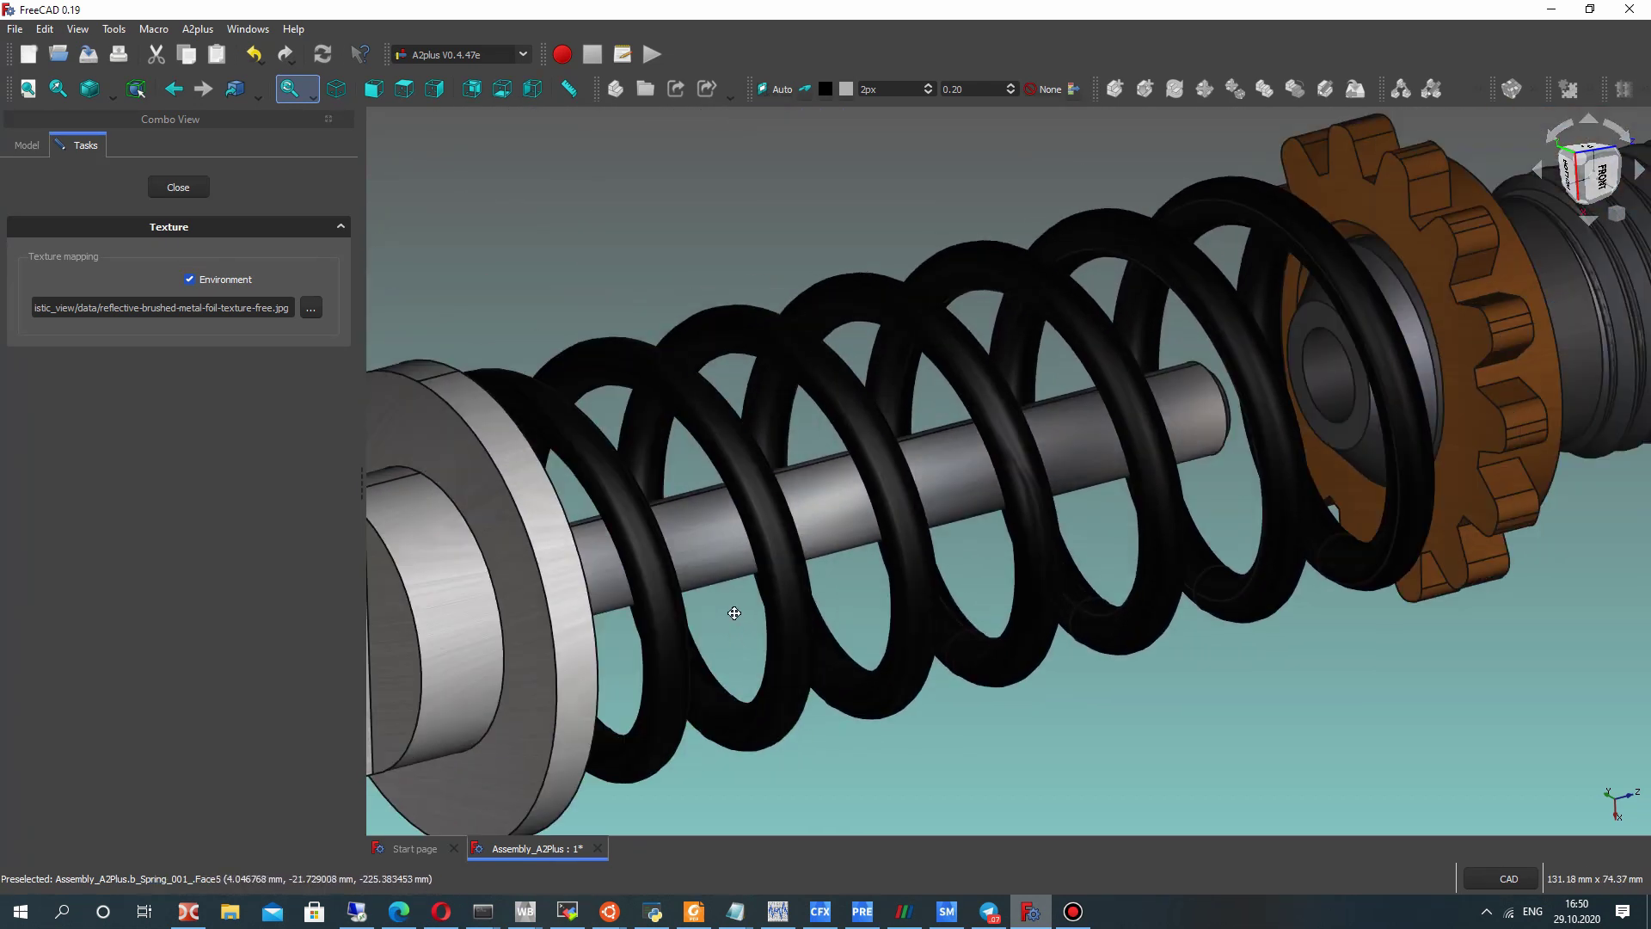
{"action": "scroll", "coordinate": [734, 613], "scroll_direction": "down", "scroll_amount": 5}
{"action": "mouse_move", "coordinate": [1131, 516]}
{"action": "middle_mouse_down"}
{"action": "mouse_move", "coordinate": [1149, 525]}
{"action": "mouse_move", "coordinate": [874, 554]}
{"action": "mouse_move", "coordinate": [1415, 524]}
{"action": "mouse_move", "coordinate": [1568, 541]}
{"action": "mouse_move", "coordinate": [1475, 395]}
{"action": "mouse_move", "coordinate": [1378, 383]}
{"action": "middle_mouse_up"}
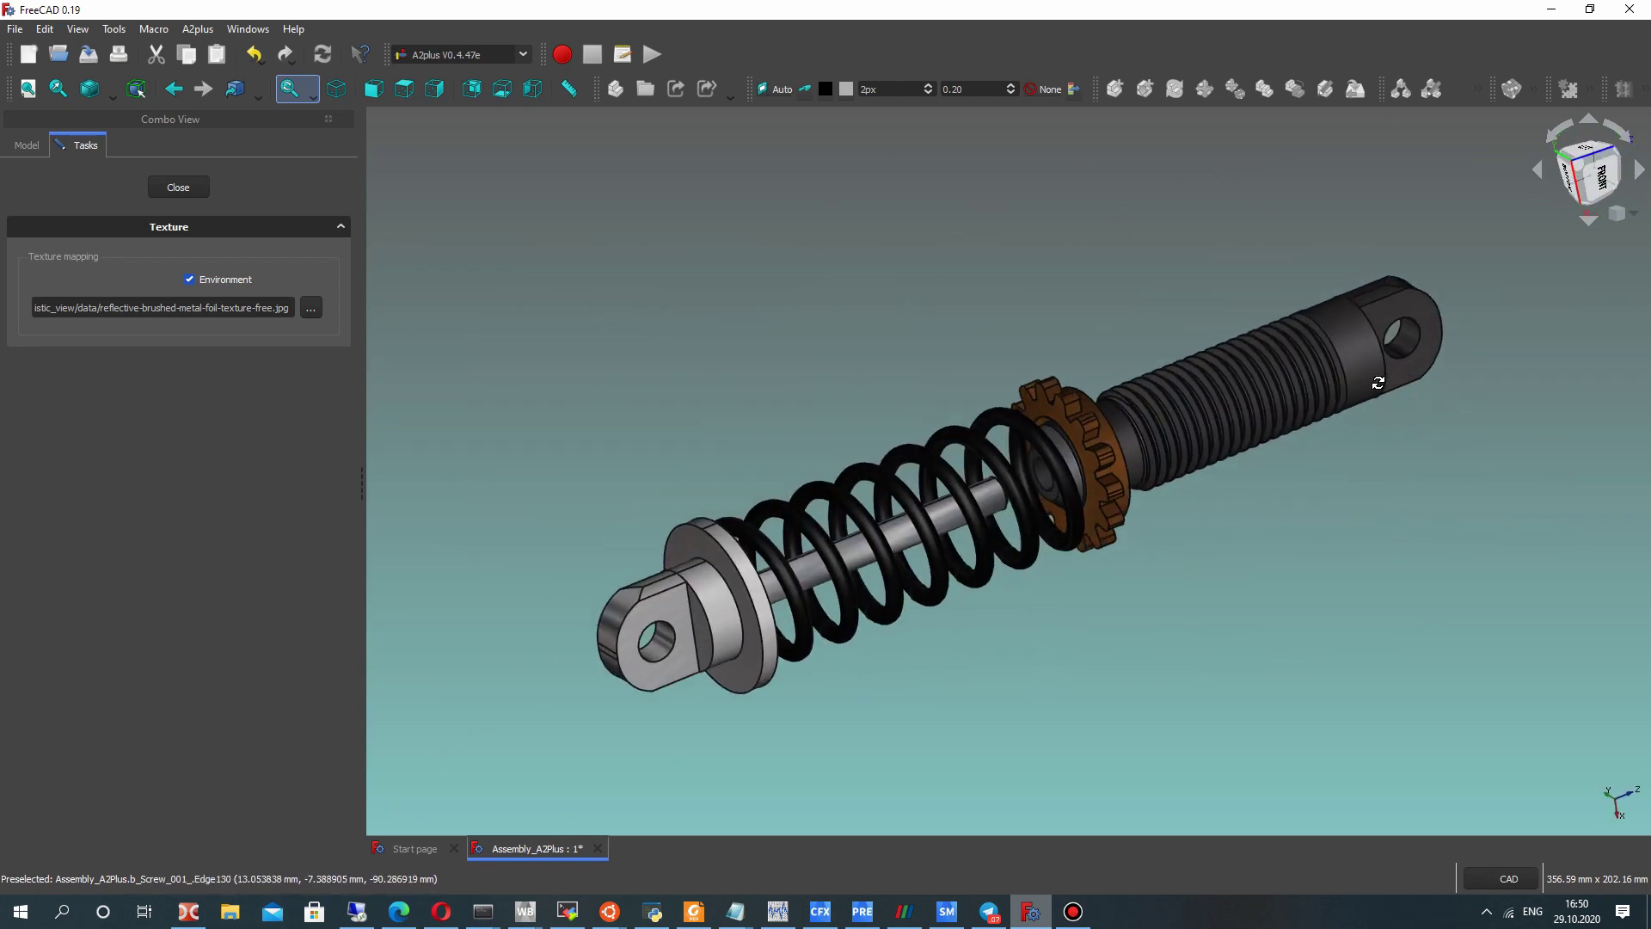
Close the texture mapping settings and select Nut_001 in the orbited assembly view.
{"action": "left_click", "coordinate": [178, 190]}
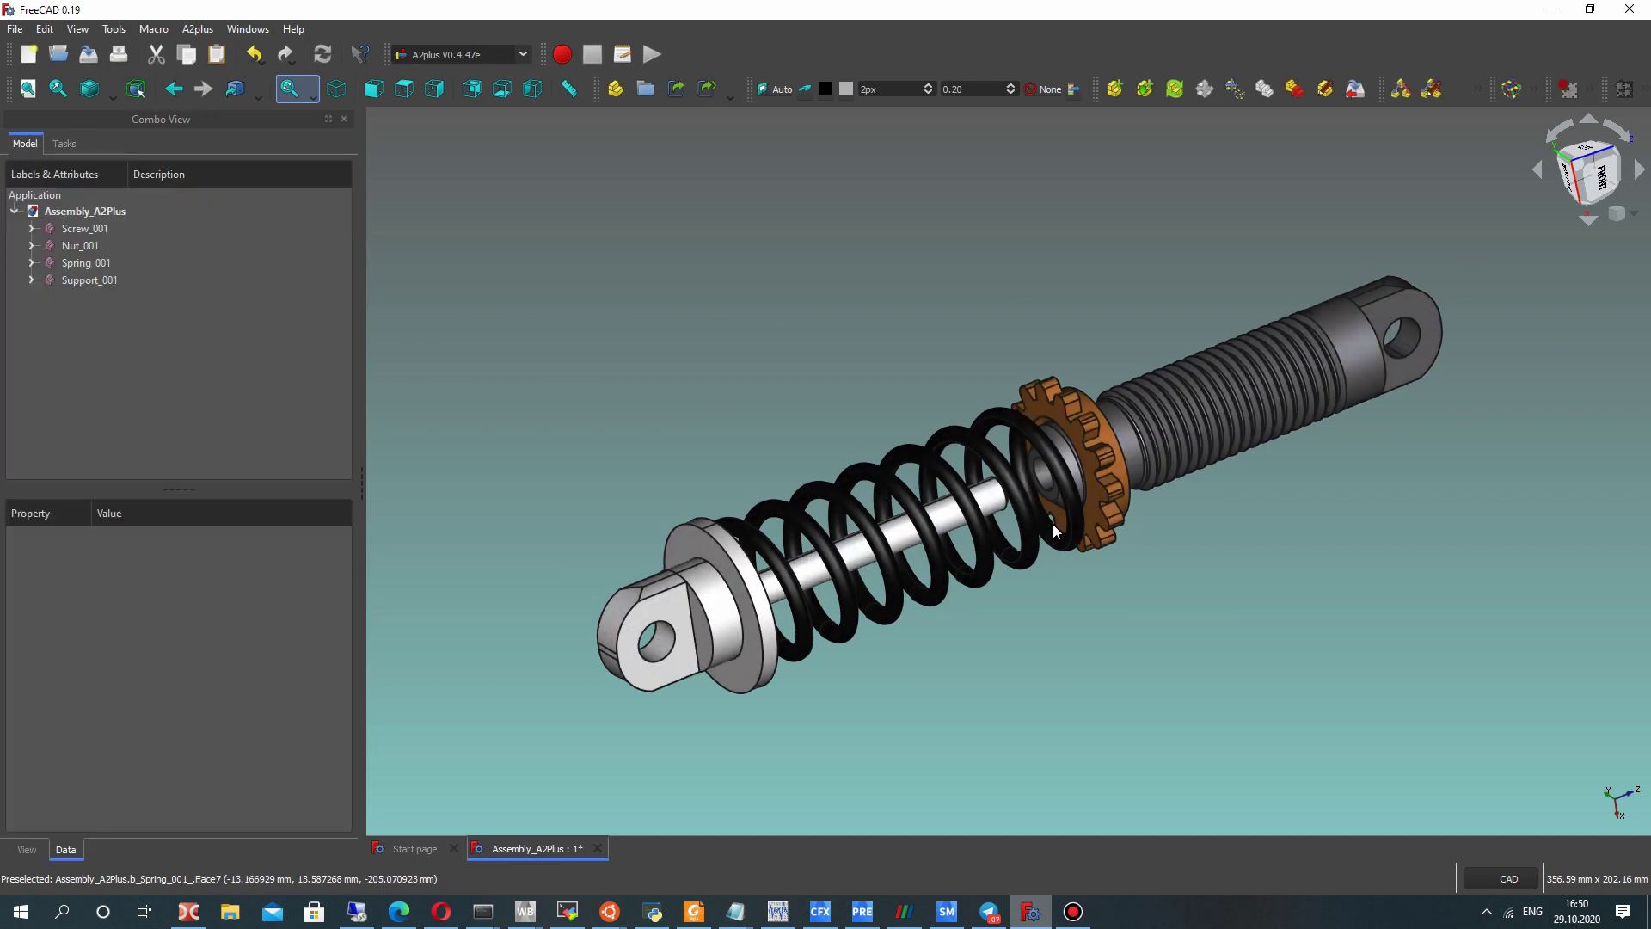
{"action": "scroll", "coordinate": [1114, 532], "scroll_direction": "up", "scroll_amount": 1}
{"action": "mouse_move", "coordinate": [1065, 585]}
{"action": "middle_mouse_down"}
{"action": "mouse_move", "coordinate": [989, 608]}
{"action": "mouse_move", "coordinate": [1070, 605]}
{"action": "mouse_move", "coordinate": [731, 550]}
{"action": "mouse_move", "coordinate": [678, 606]}
{"action": "middle_mouse_up"}
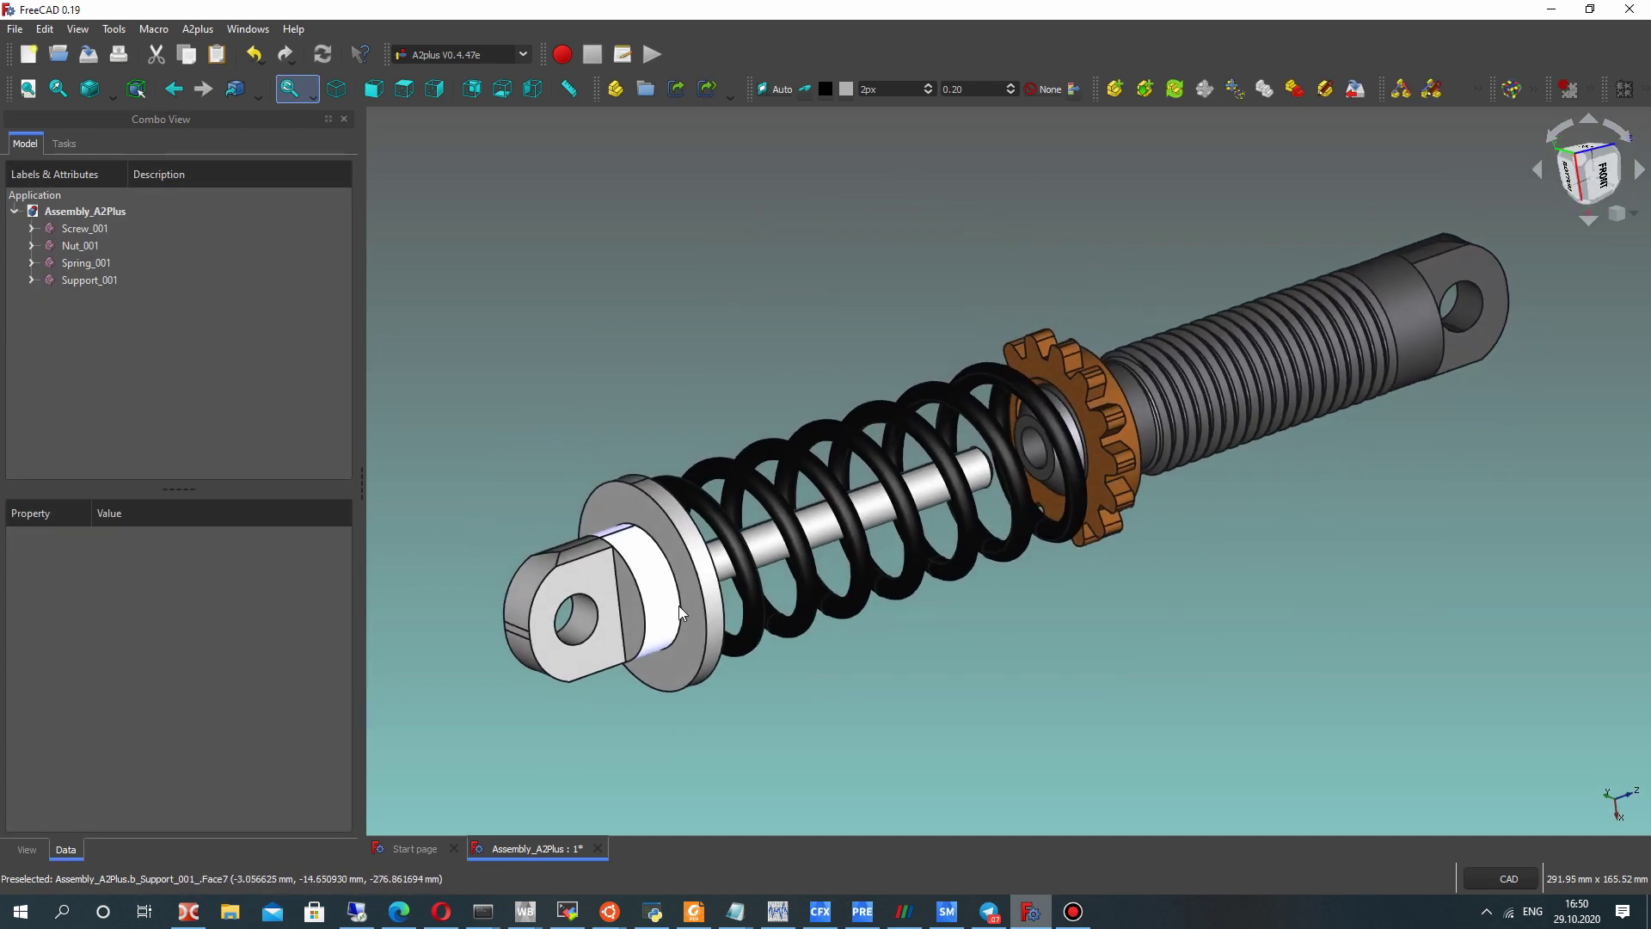
{"action": "middle_click_drag", "start_coordinate": [1022, 603], "coordinate": [1007, 614]}
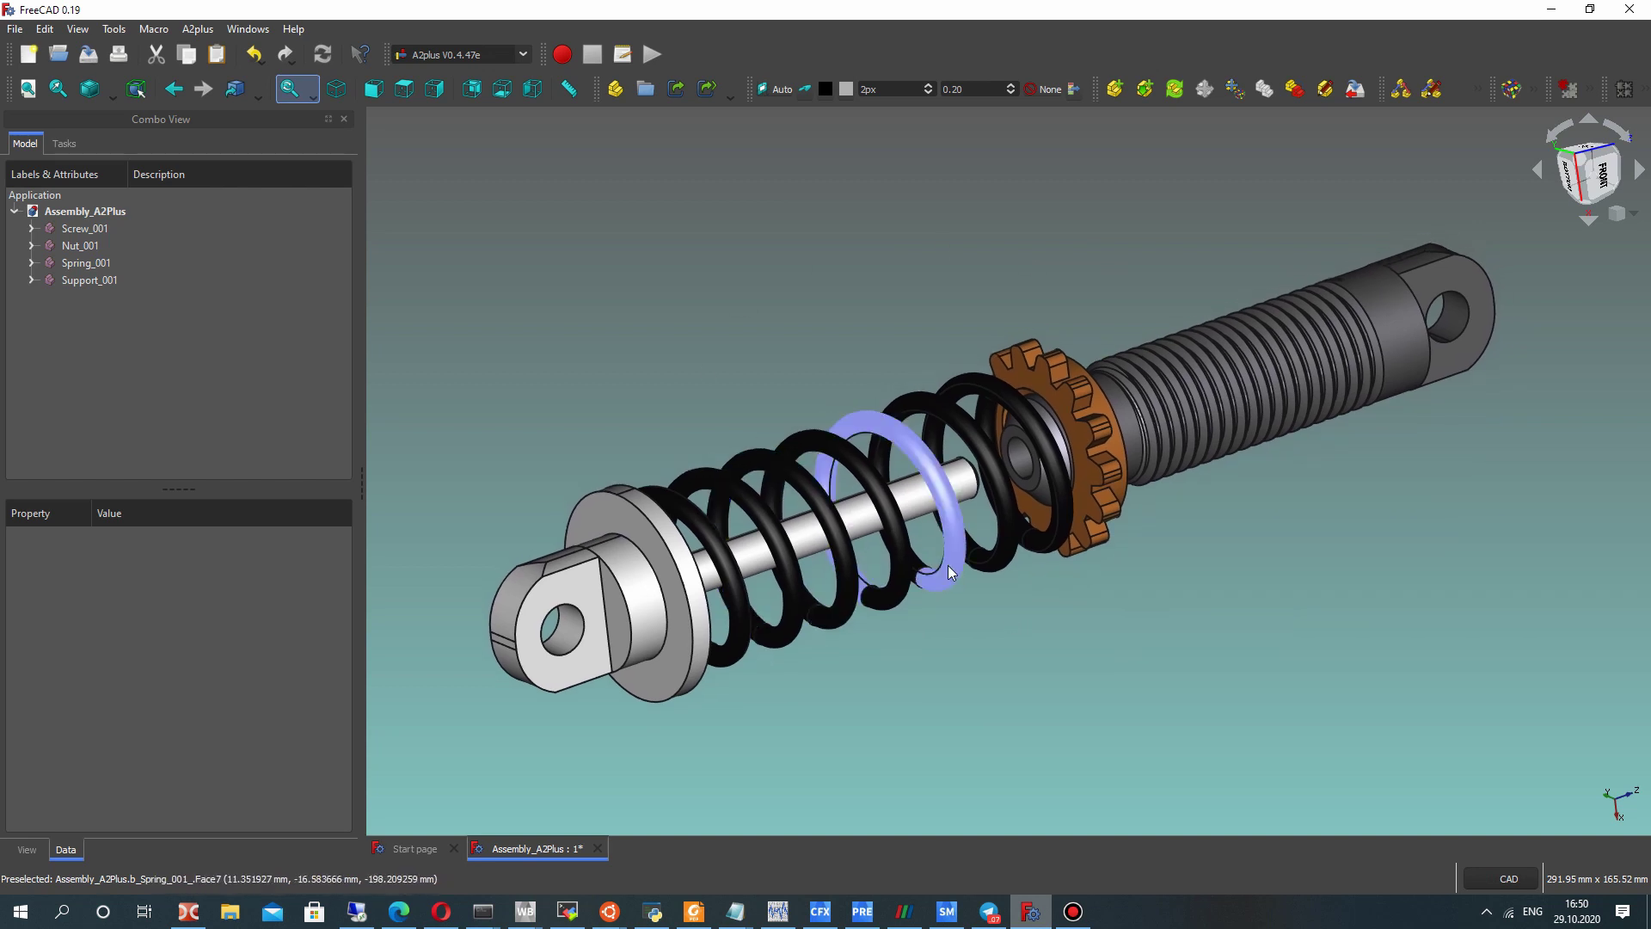
{"action": "left_click", "coordinate": [1062, 400]}
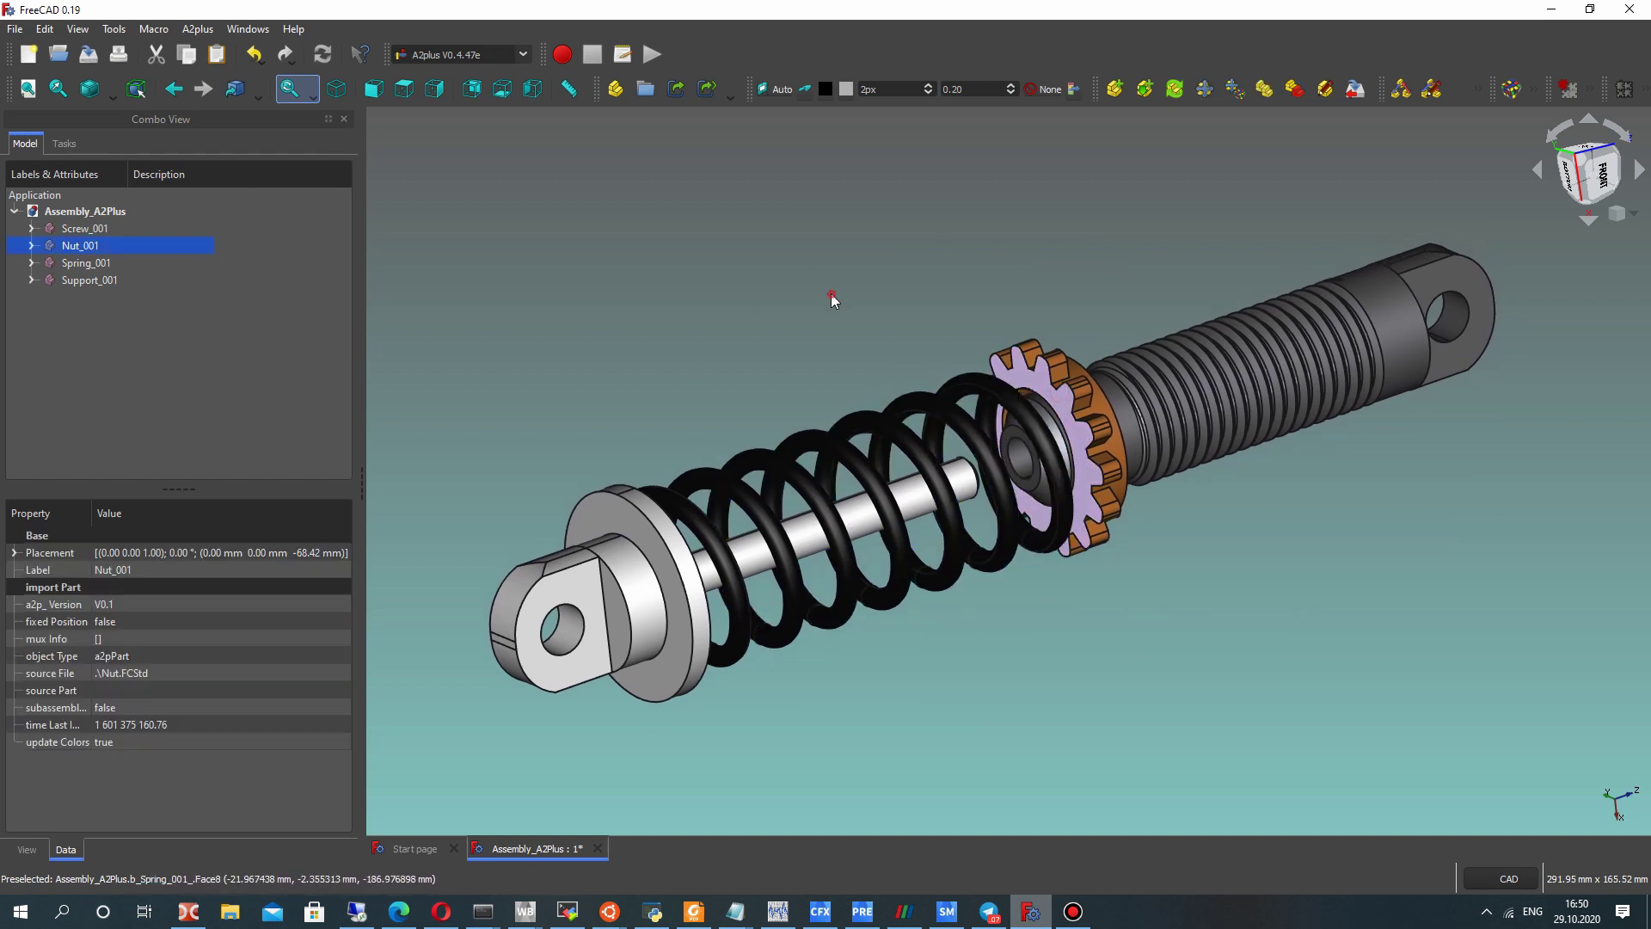